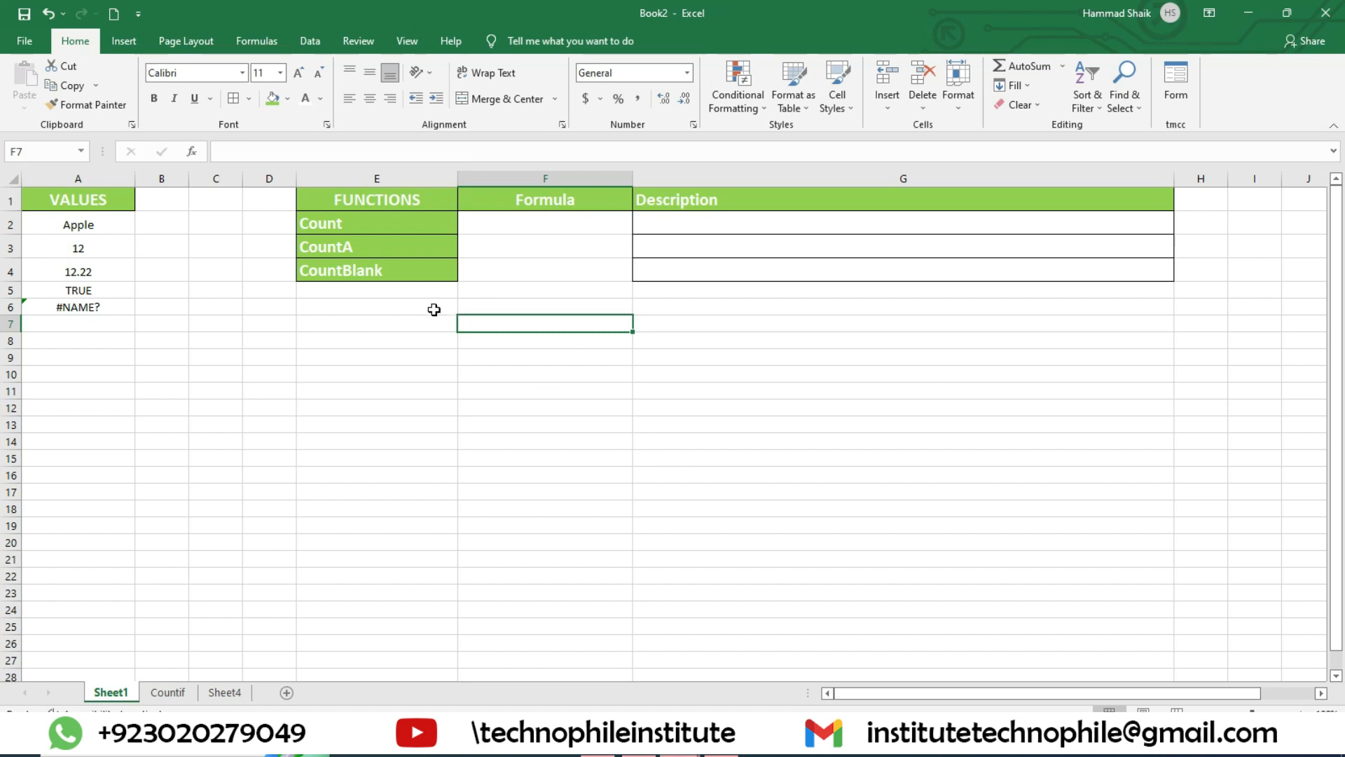
# Step: Enter the formula =COUNT(A2:A6) in cell F2 for the Count function
pyautogui.click(377, 226)
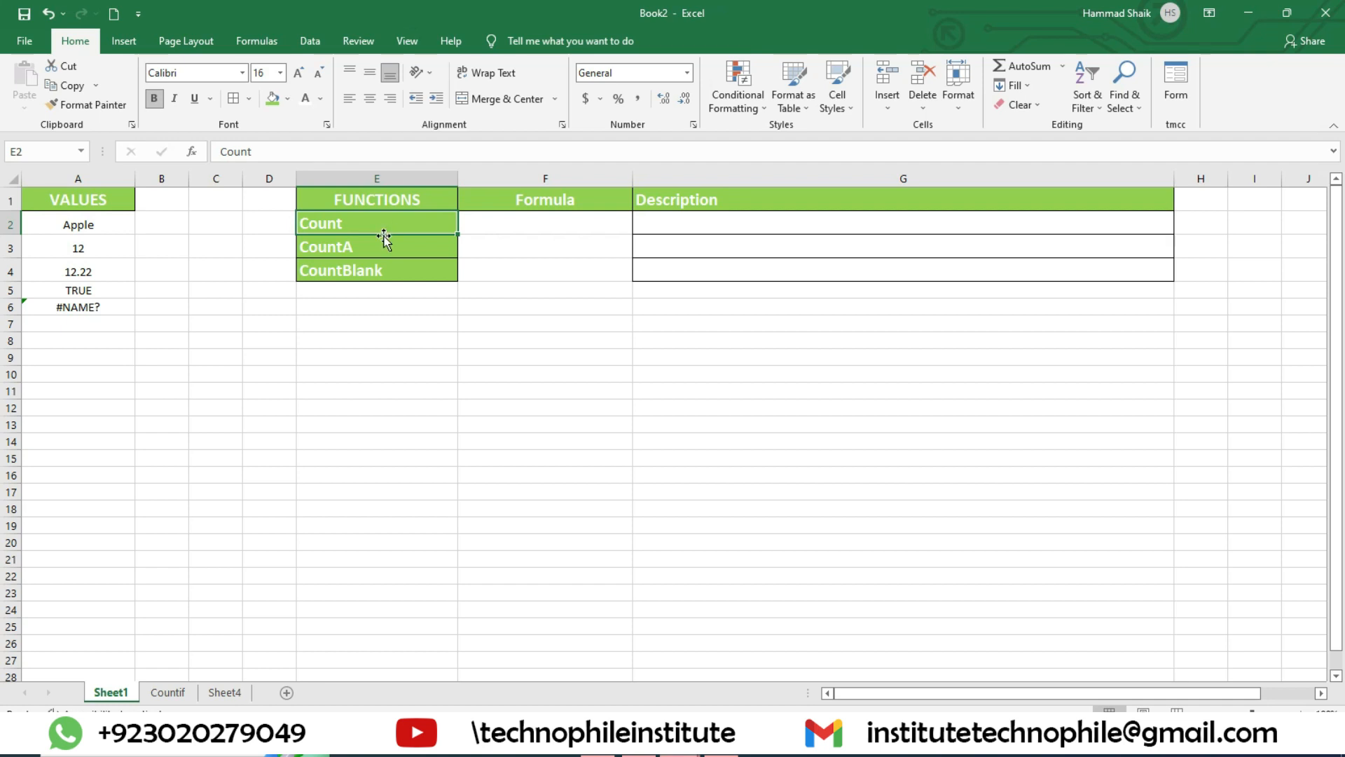
pyautogui.click(515, 221)
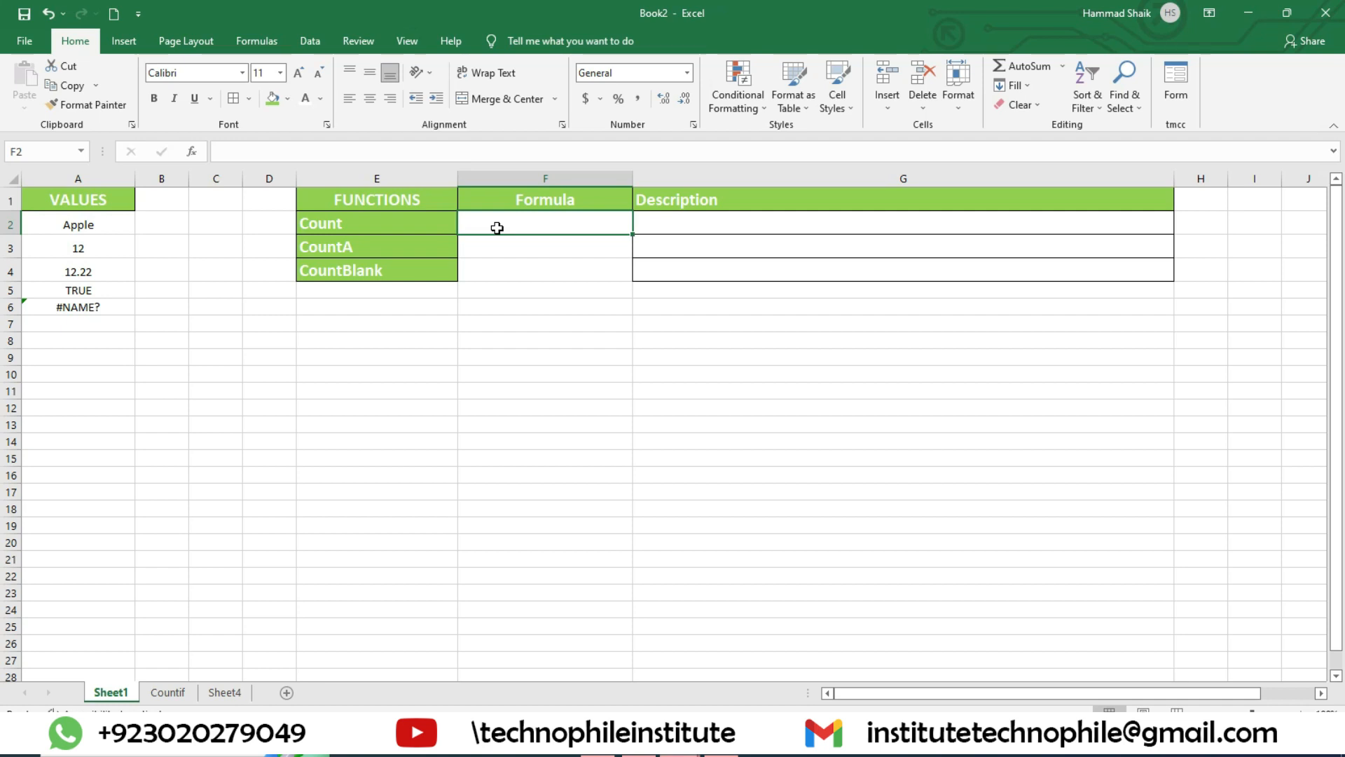
pyautogui.write('=count')
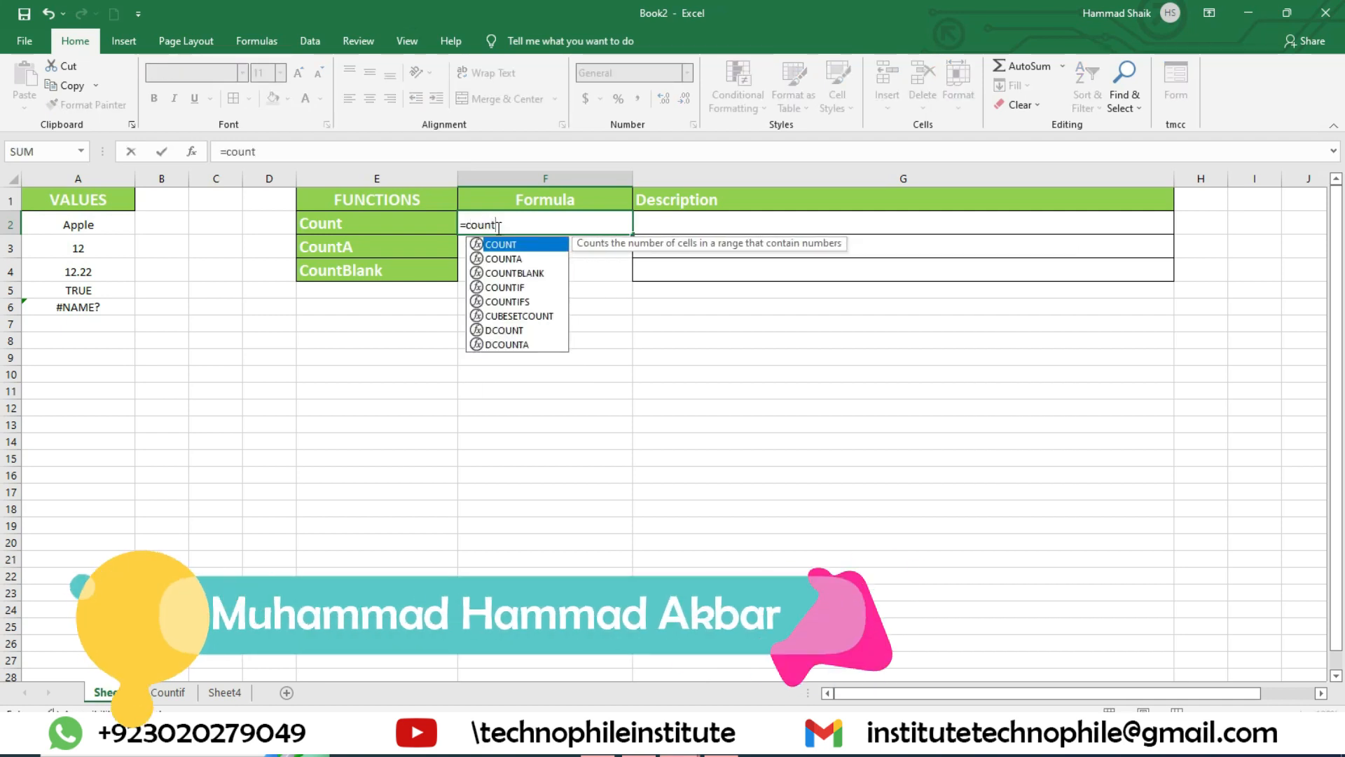
pyautogui.write('(')
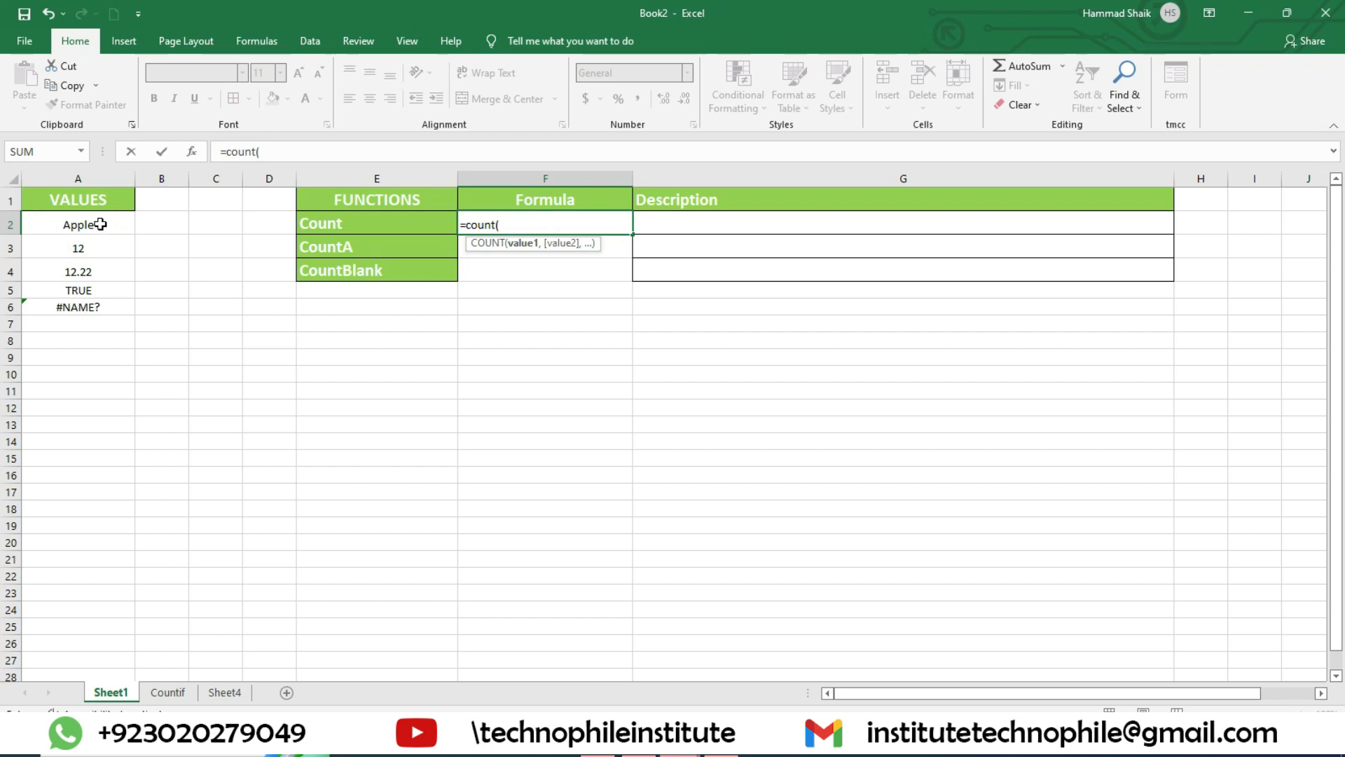
pyautogui.moveTo(100, 224); pyautogui.dragTo(105, 312)
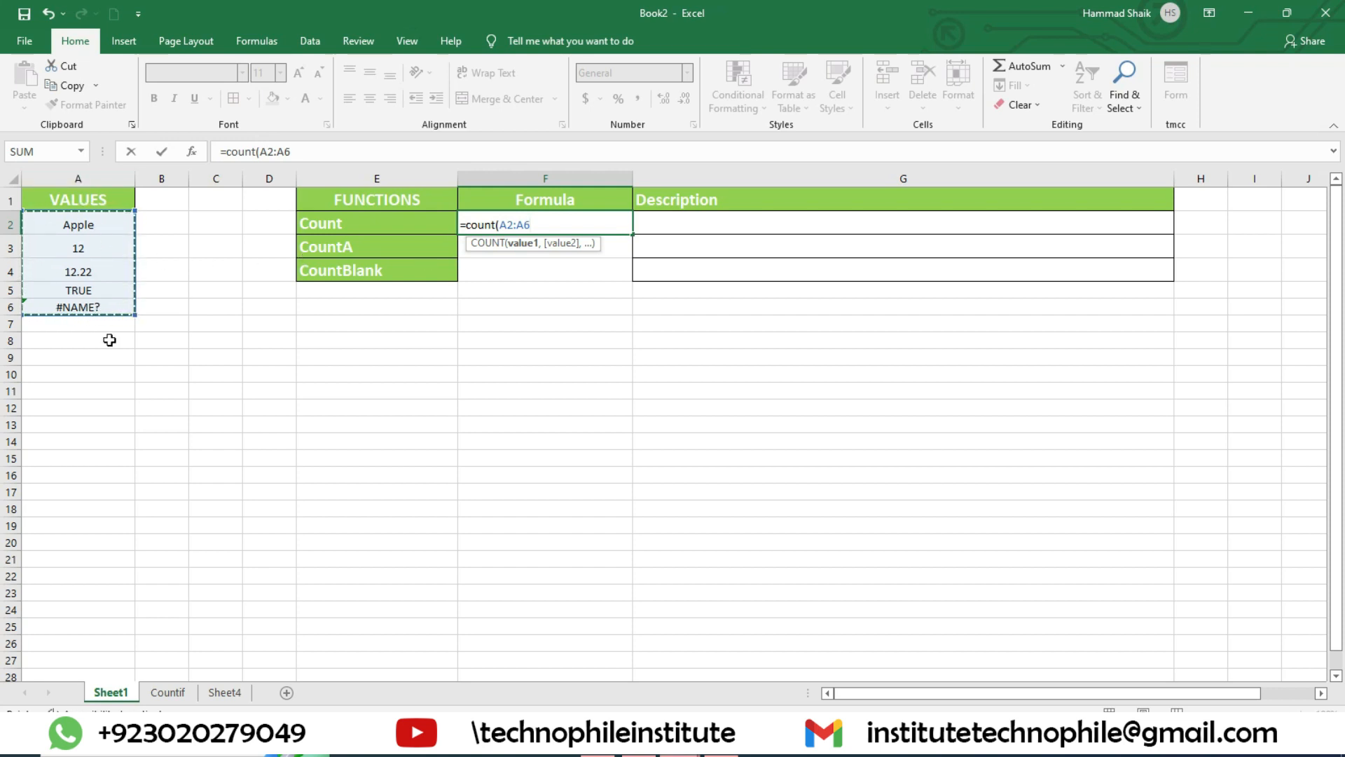
pyautogui.write(')')
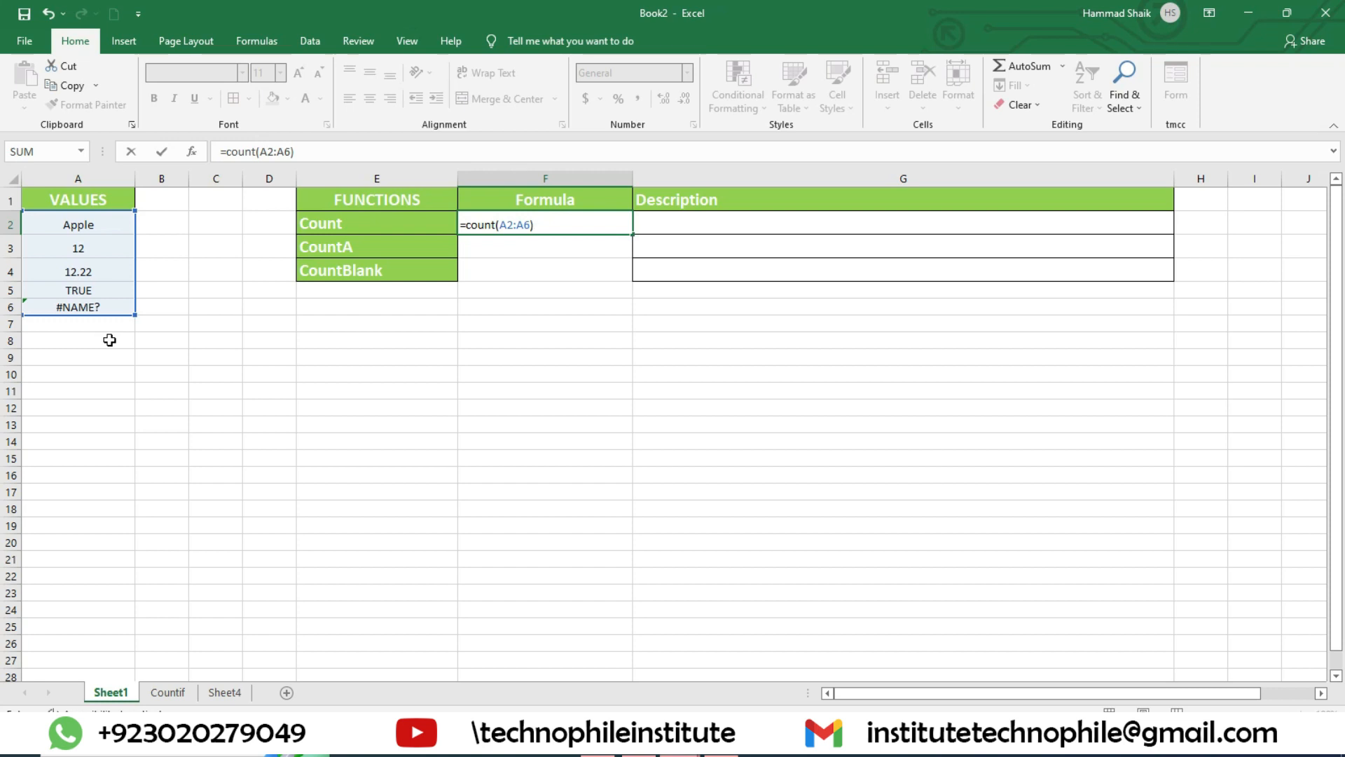
pyautogui.press('Return')
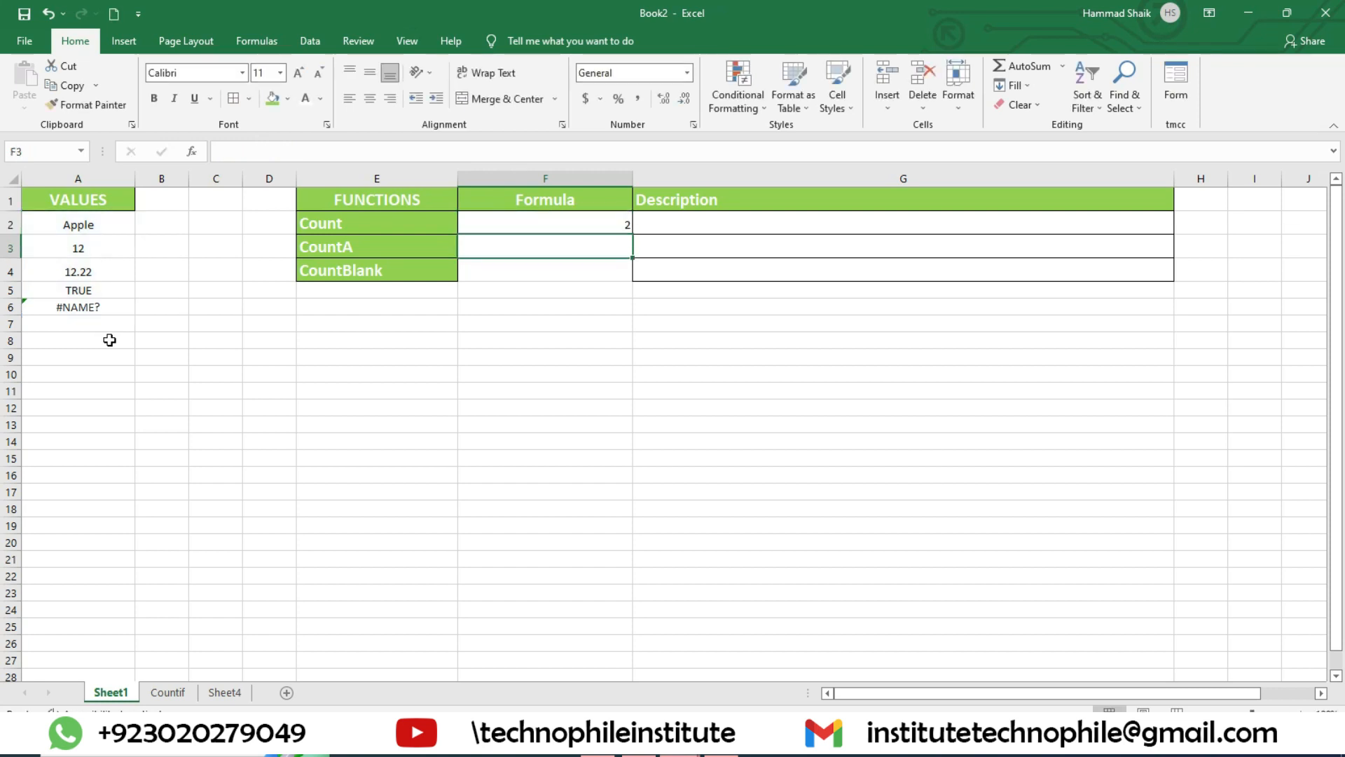
# Step: Replace the text in cell A2 with the number 3 to test the COUNT formula
pyautogui.click(577, 224)
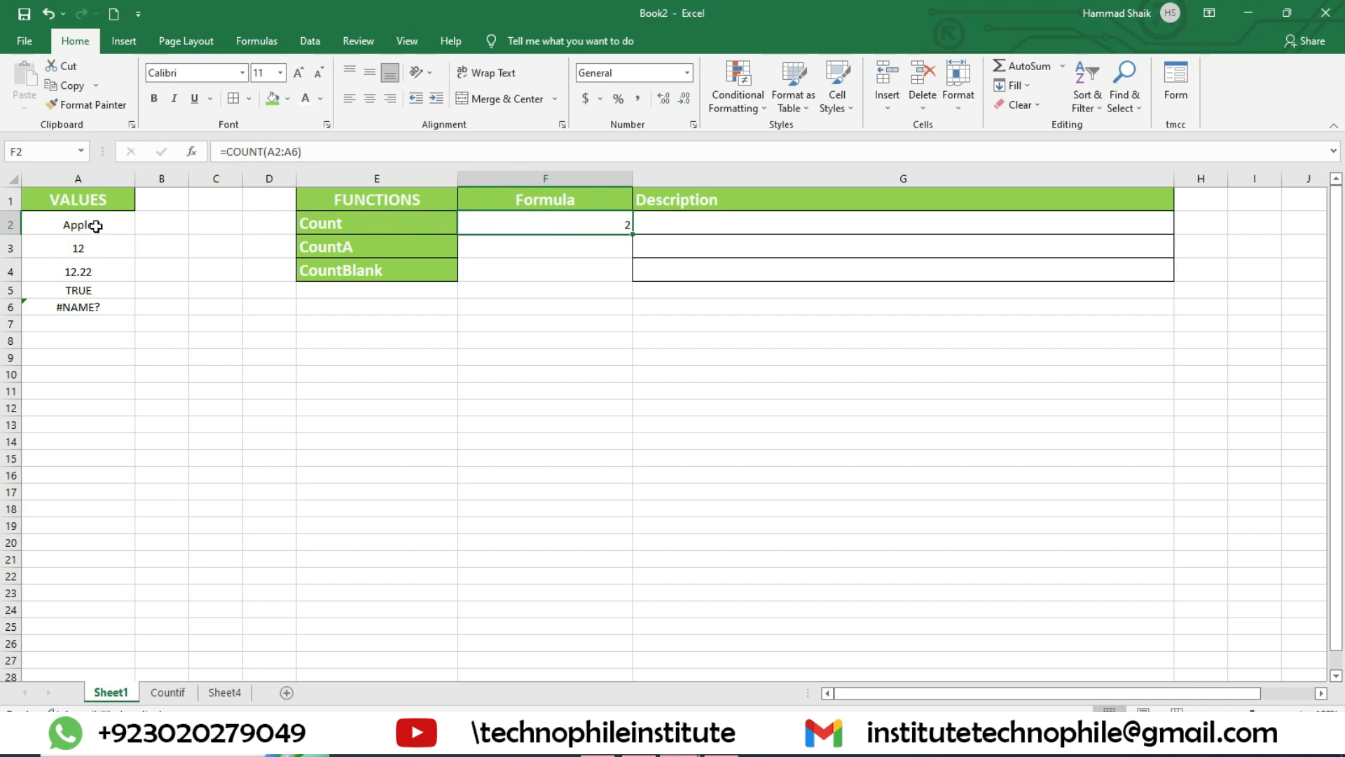
pyautogui.moveTo(96, 226); pyautogui.dragTo(106, 305)
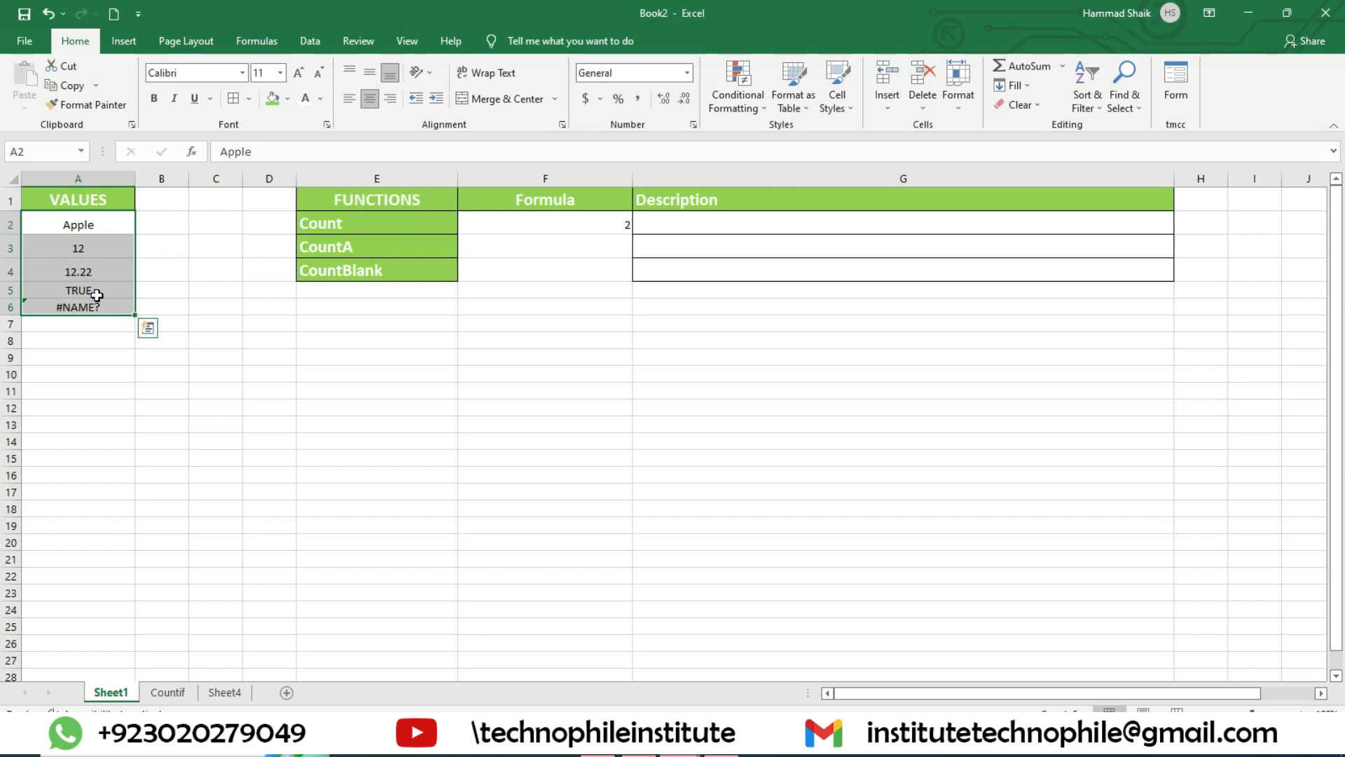
pyautogui.click(100, 226)
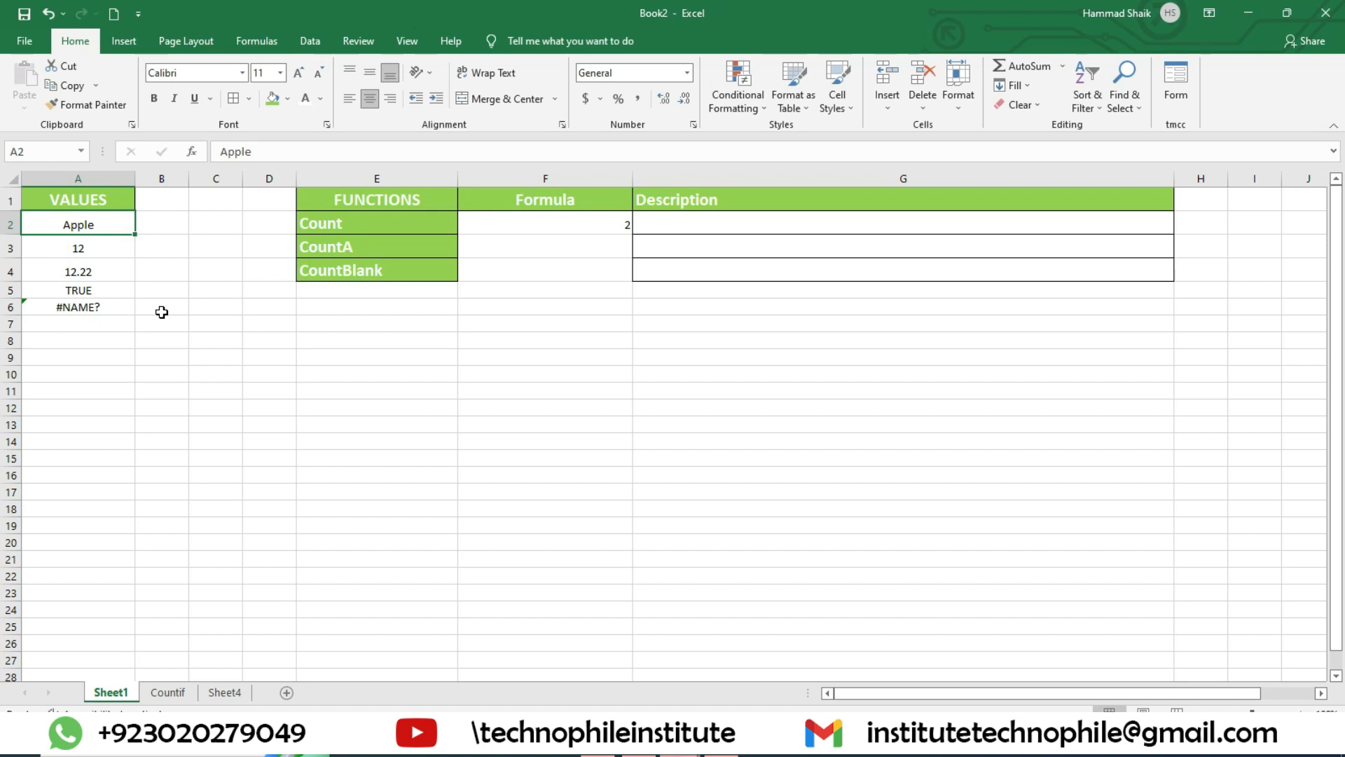
pyautogui.write('3')
pyautogui.press('Return')
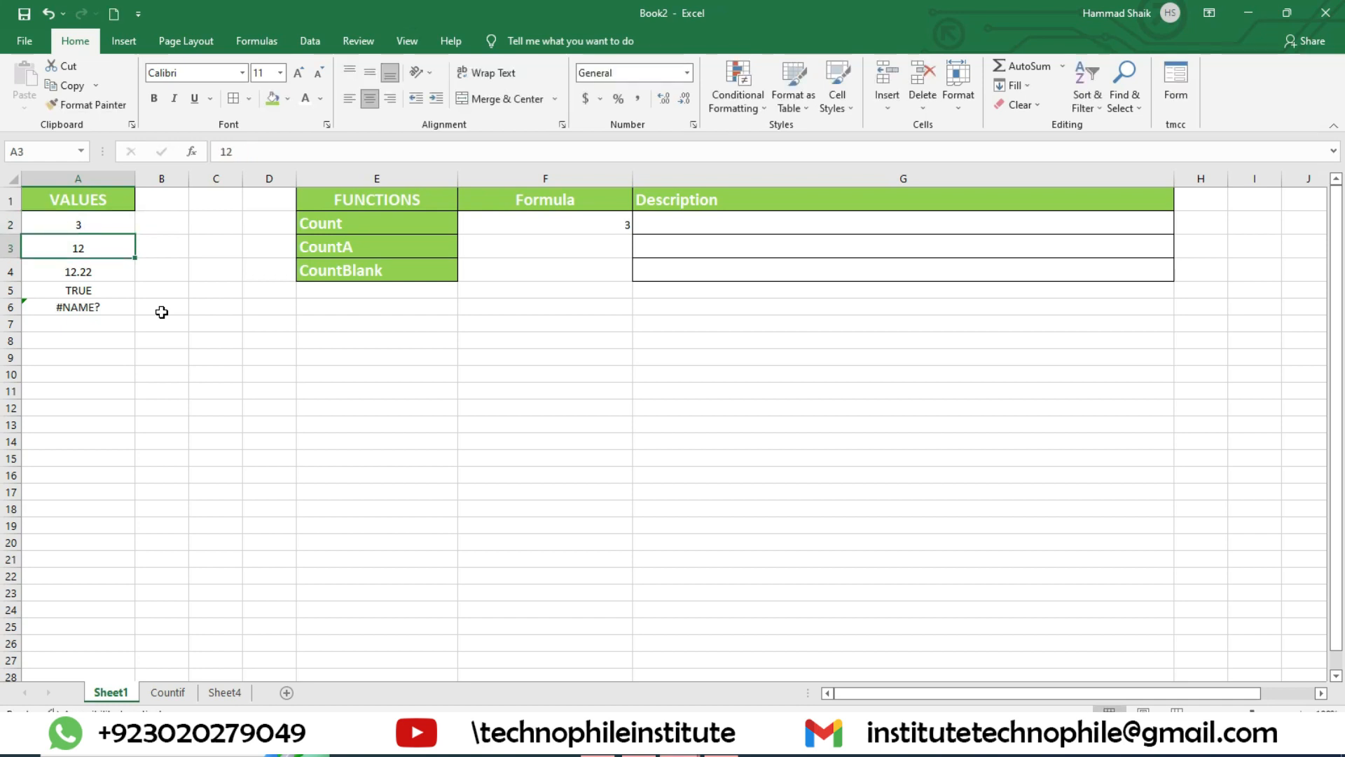
# Step: Increase the font size of the COUNT formula cell F2 to 22
pyautogui.click(597, 220)
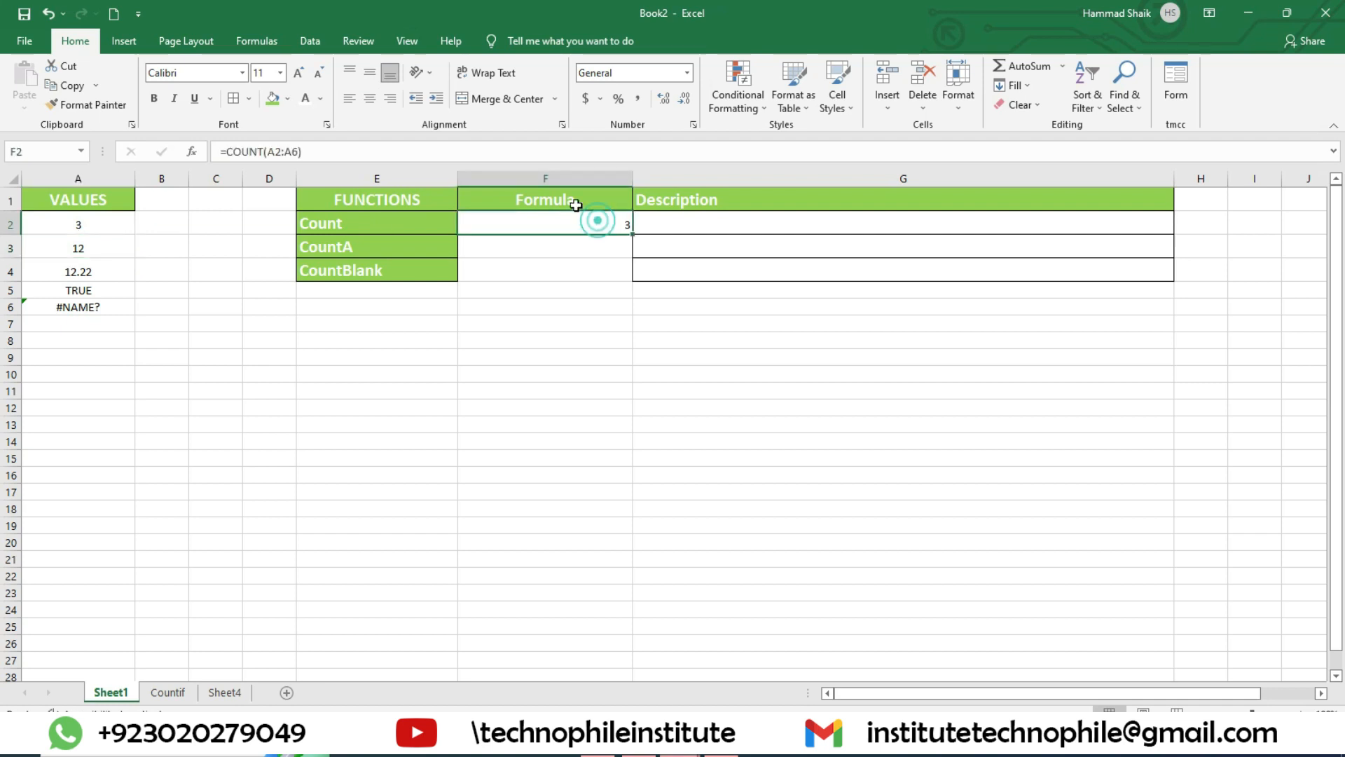
pyautogui.click(298, 73)
pyautogui.click(298, 73)
pyautogui.click(298, 73)
pyautogui.click(298, 73)
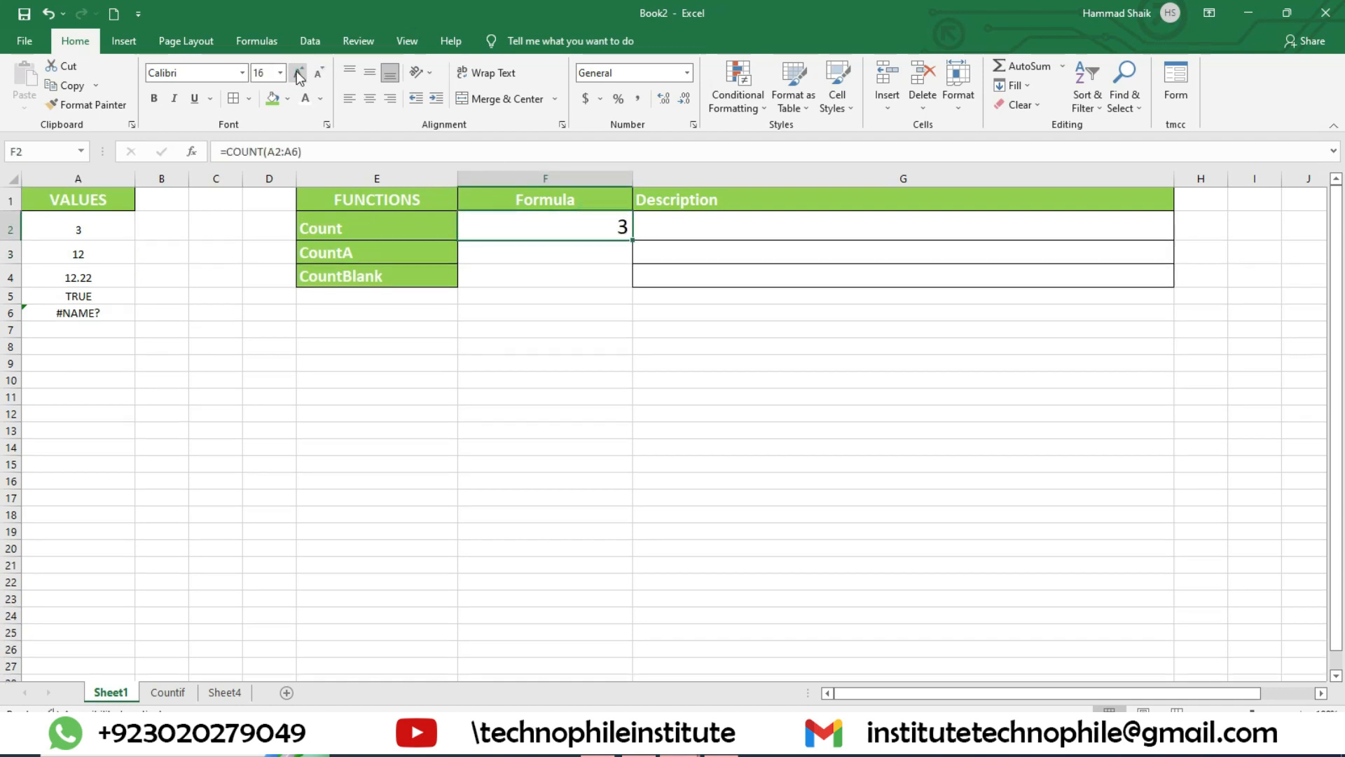
pyautogui.click(298, 73)
pyautogui.click(298, 73)
# Step: Clear the content of cell F2 and re-enter the formula =COUNT(A2:A6) there
pyautogui.moveTo(96, 228); pyautogui.dragTo(109, 313)
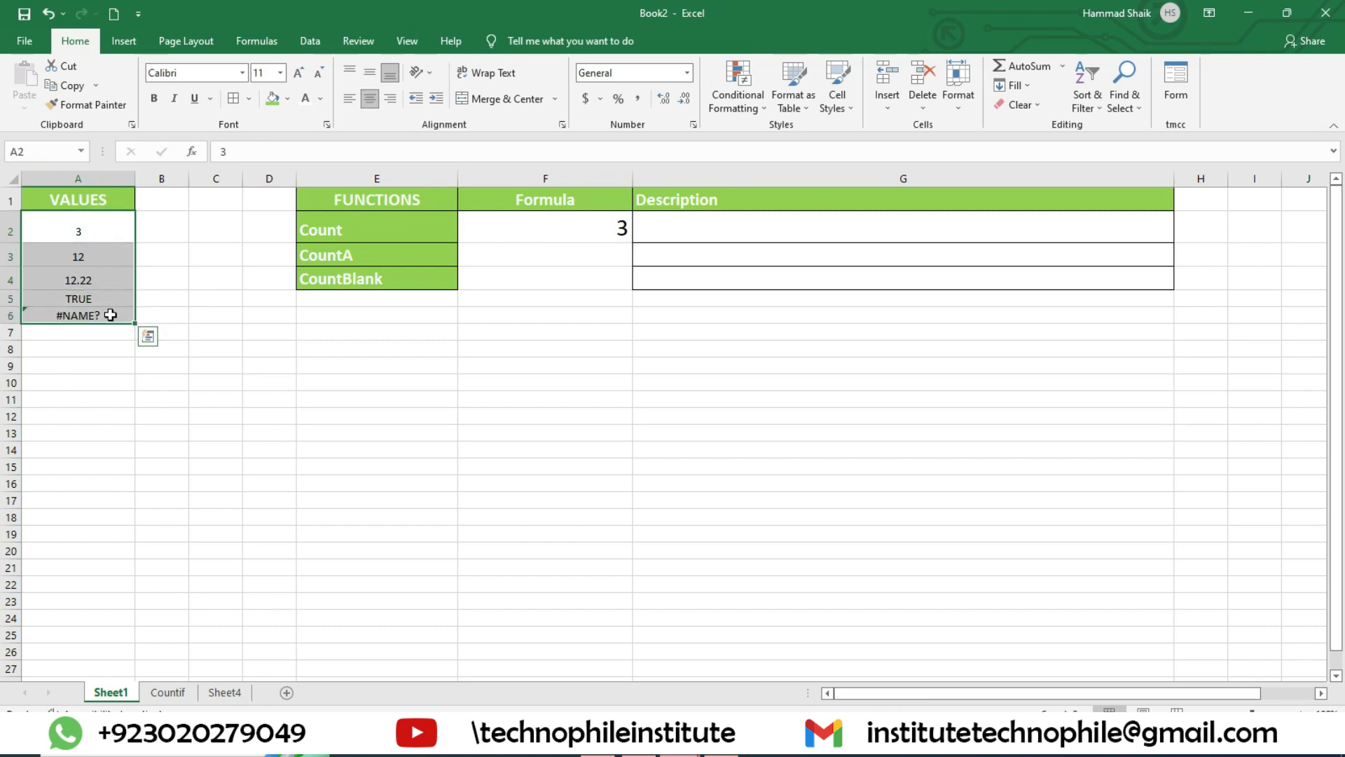
pyautogui.click(766, 237)
pyautogui.doubleClick(616, 228)
pyautogui.moveTo(616, 229); pyautogui.dragTo(460, 225)
pyautogui.write('=')
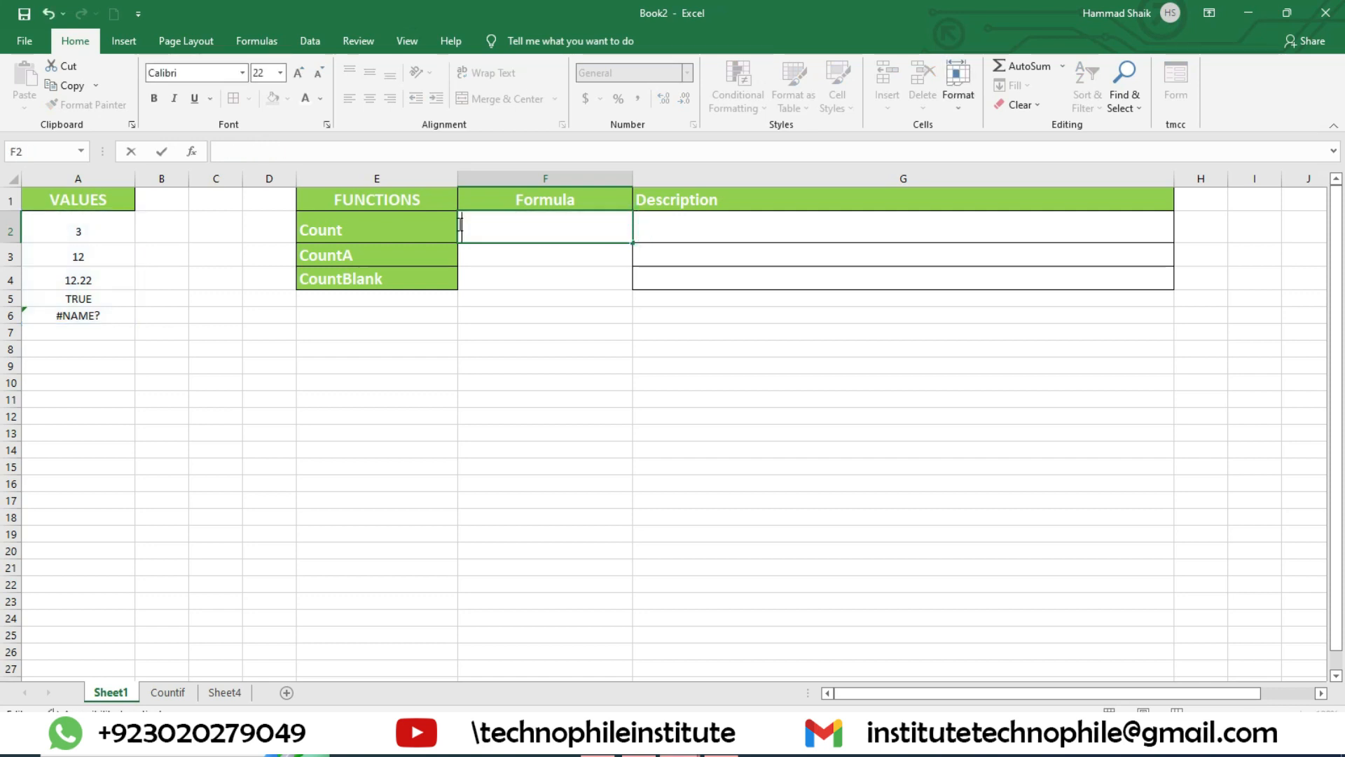
pyautogui.write('cou')
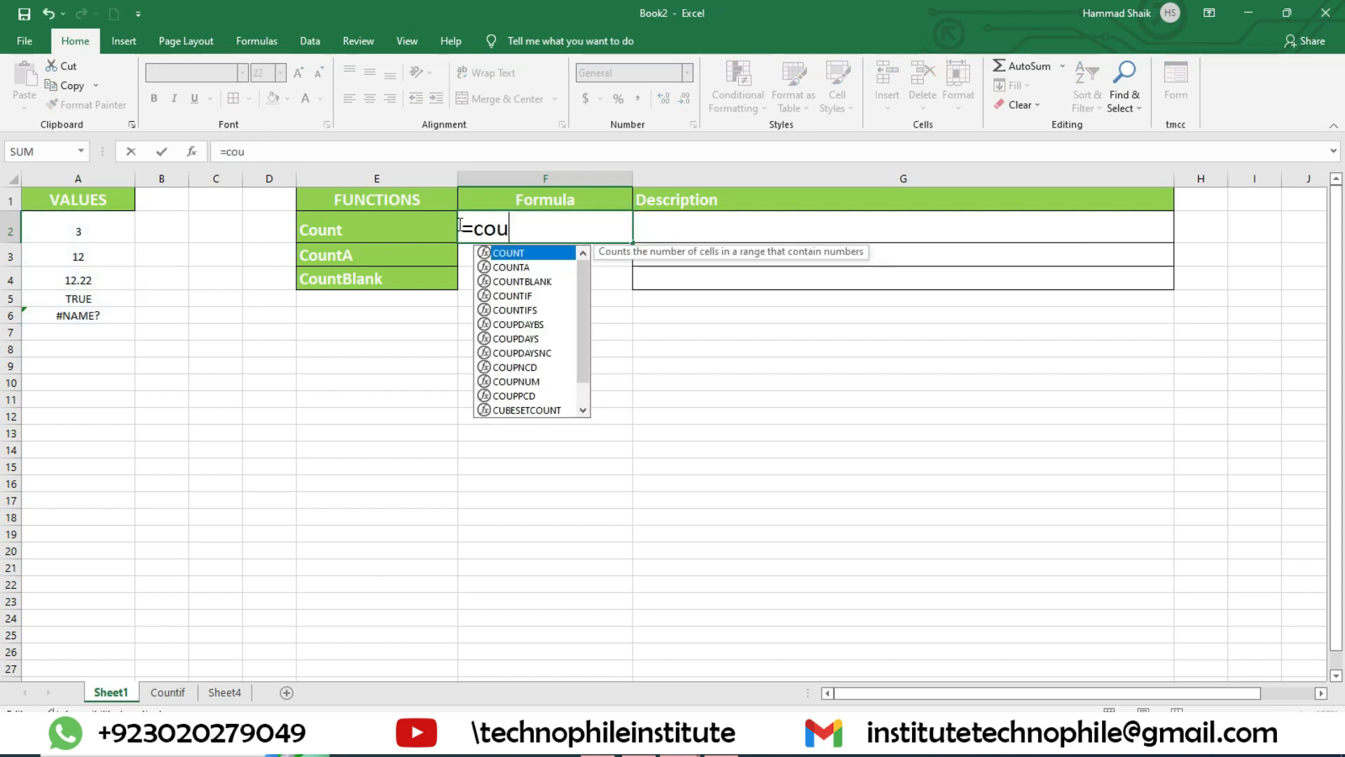
pyautogui.write('nt(')
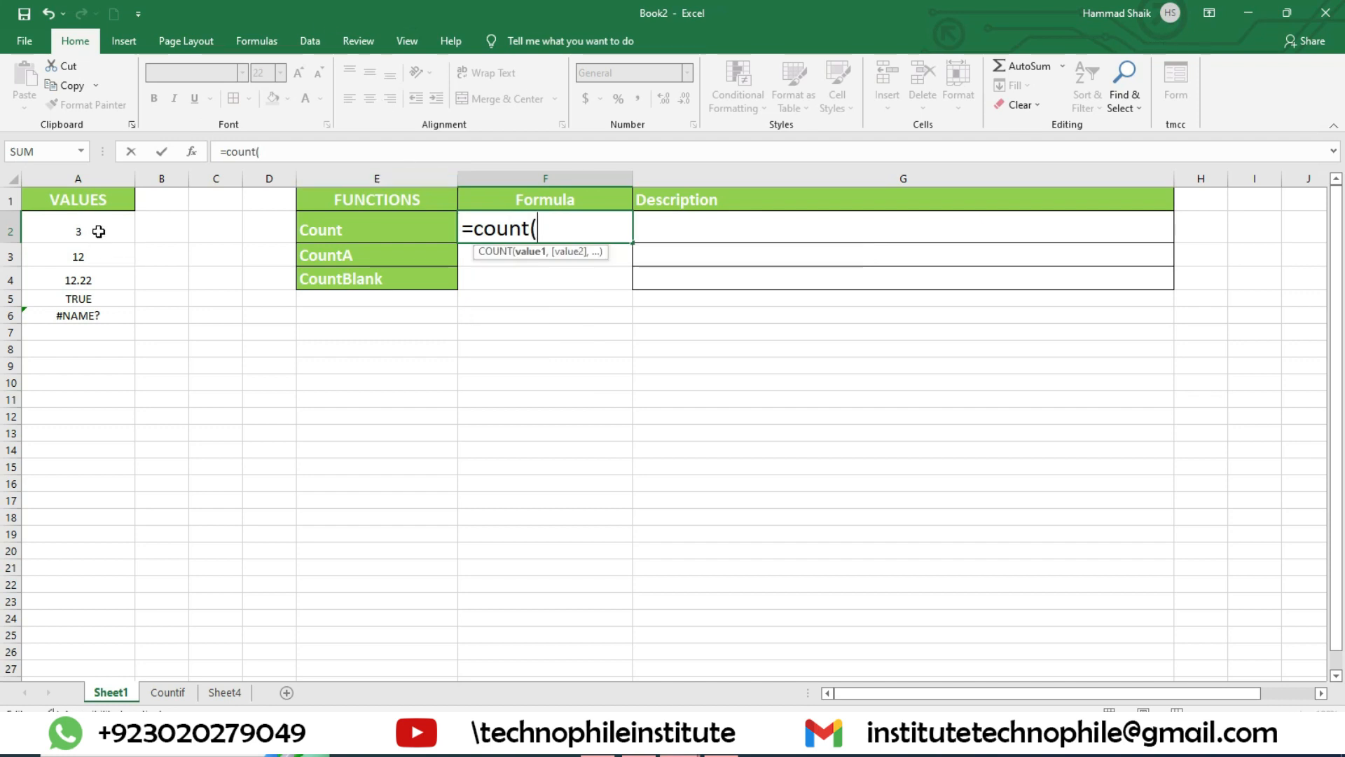
pyautogui.moveTo(100, 227); pyautogui.dragTo(107, 310)
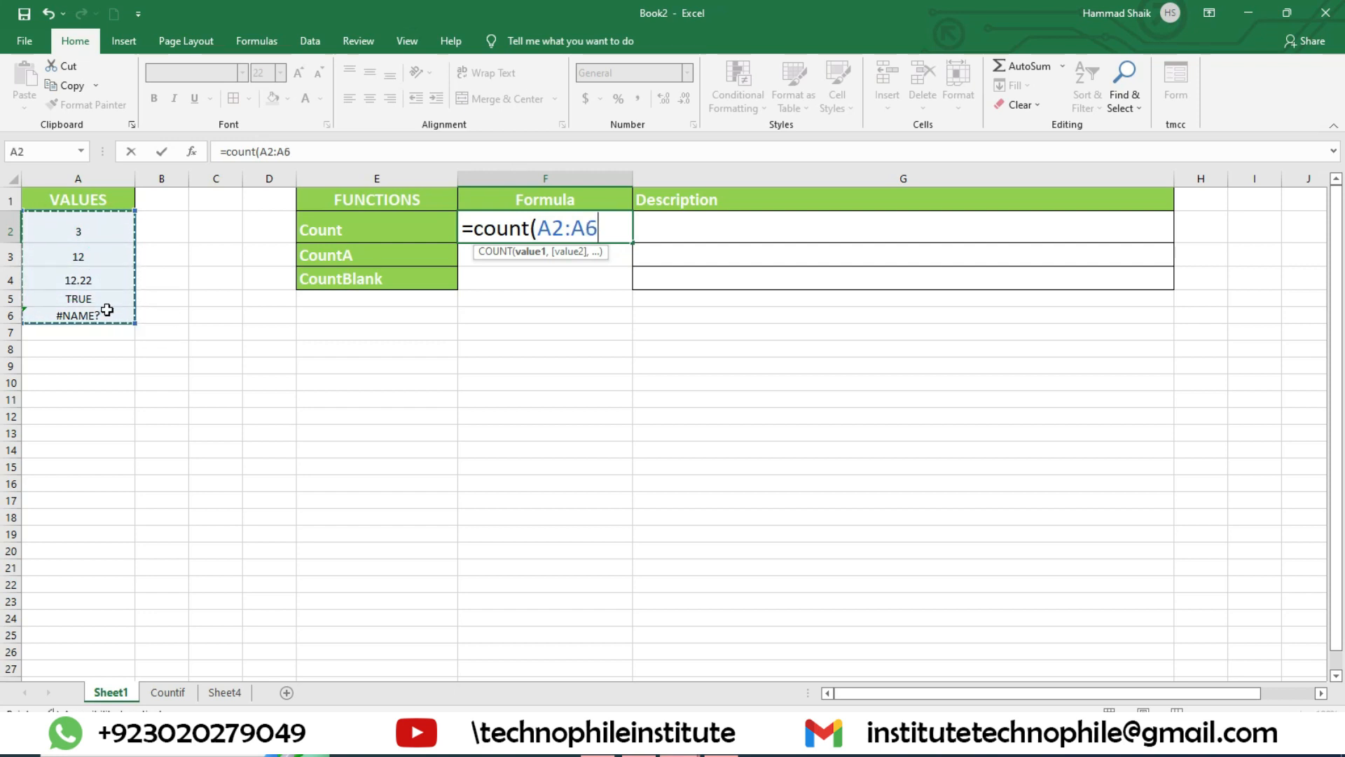
pyautogui.write(')')
pyautogui.press('Return')
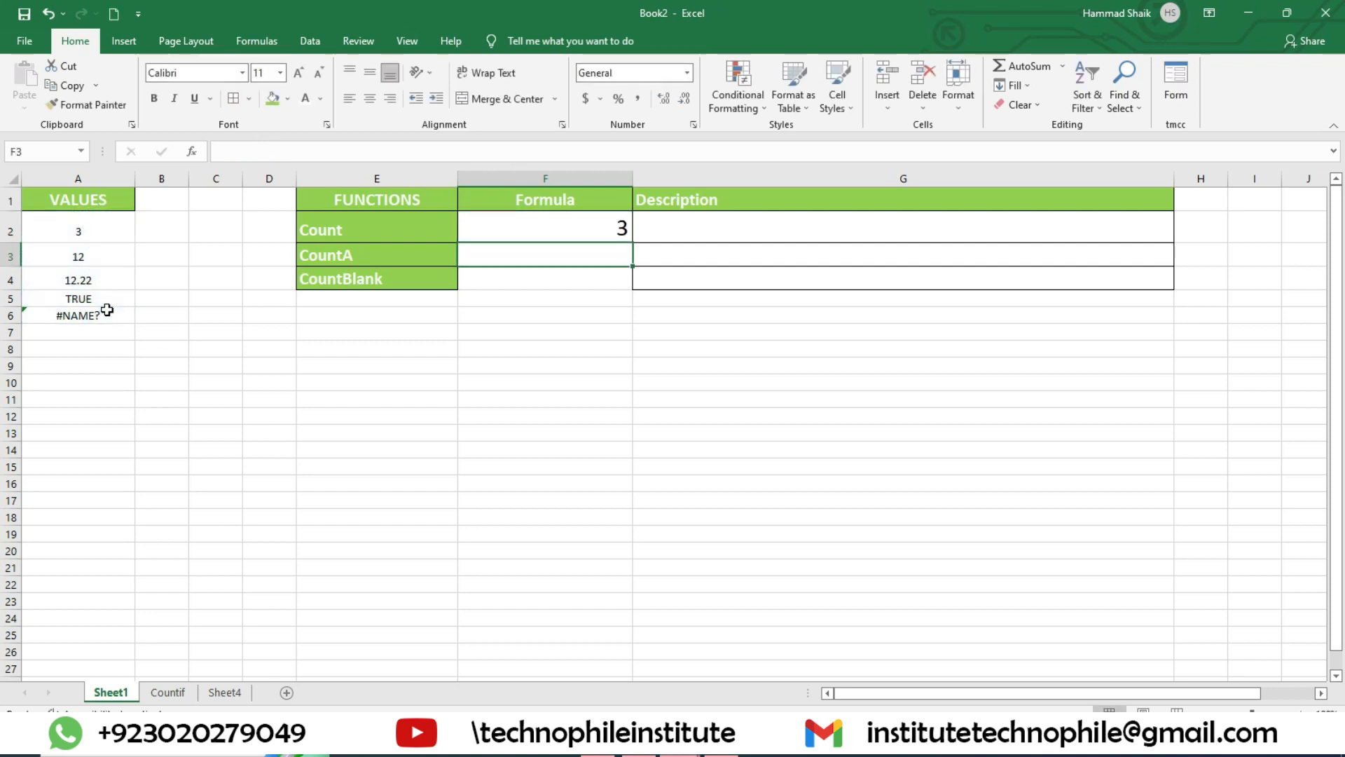
# Step: Enter the description "Counts only numeric cells" in G2 for the Count function
pyautogui.moveTo(116, 225); pyautogui.dragTo(119, 321)
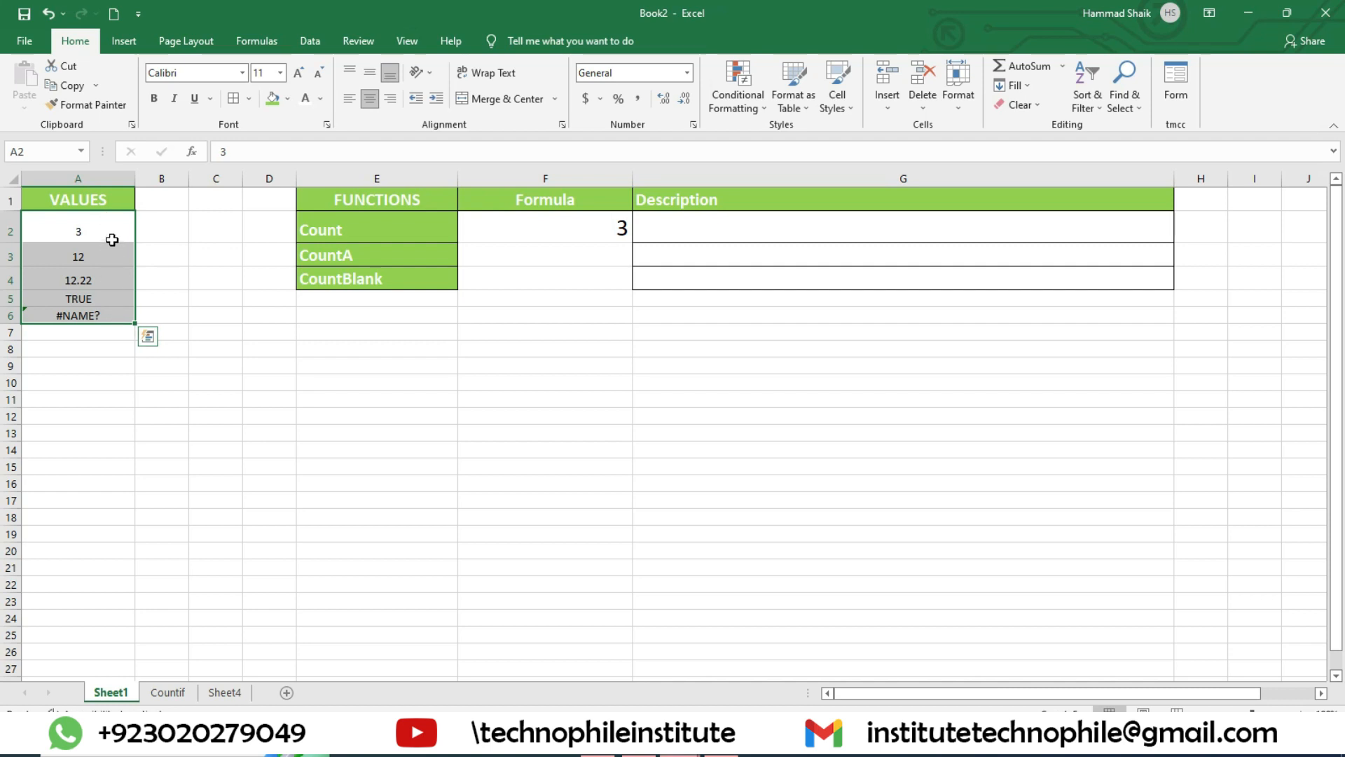
pyautogui.click(754, 229)
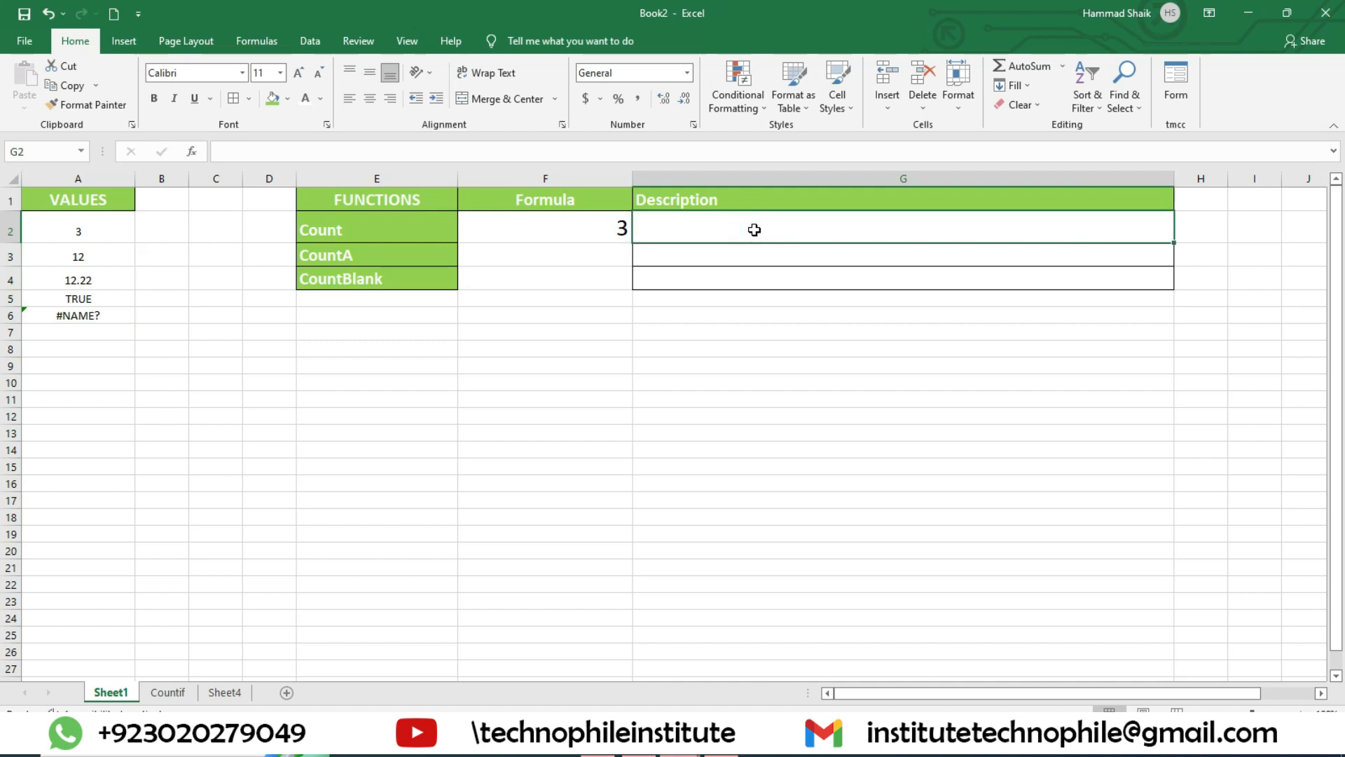
pyautogui.write('Counts ')
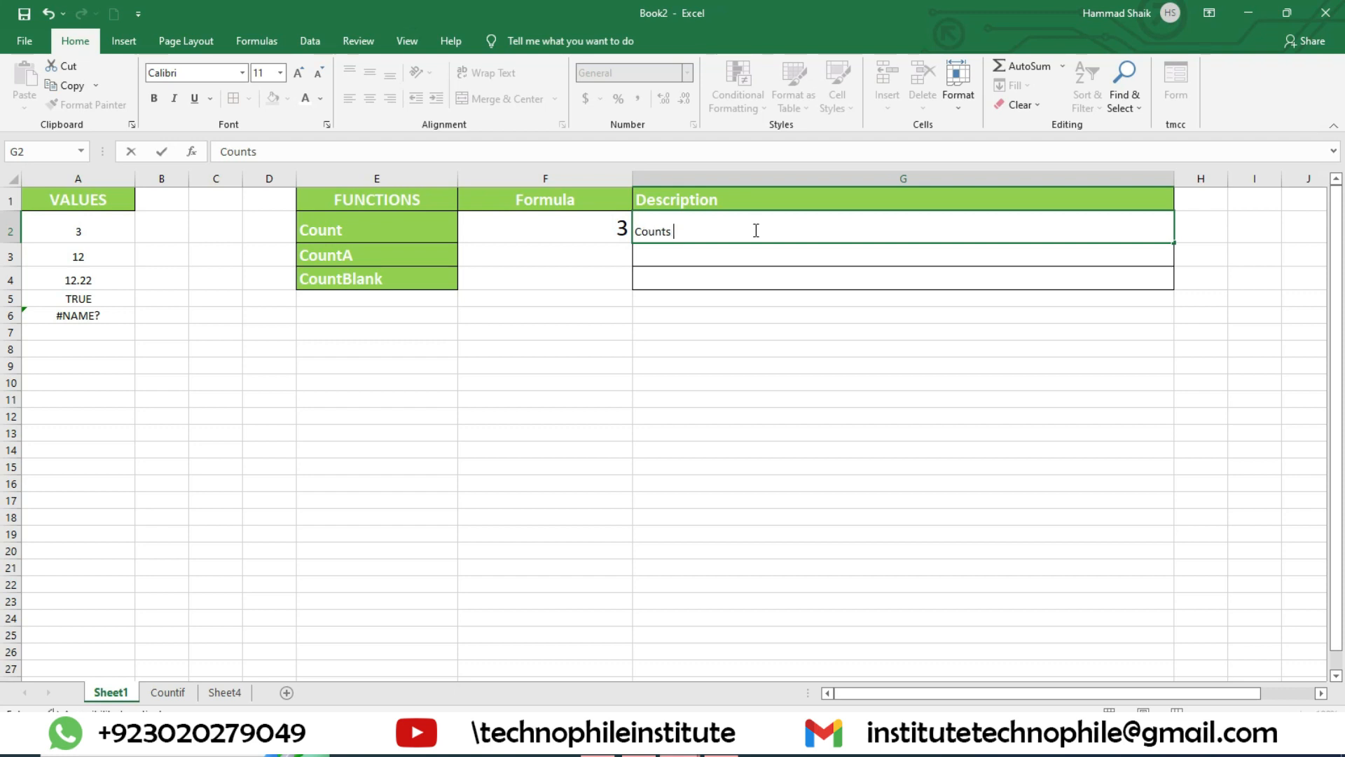
pyautogui.write('only numeric cells')
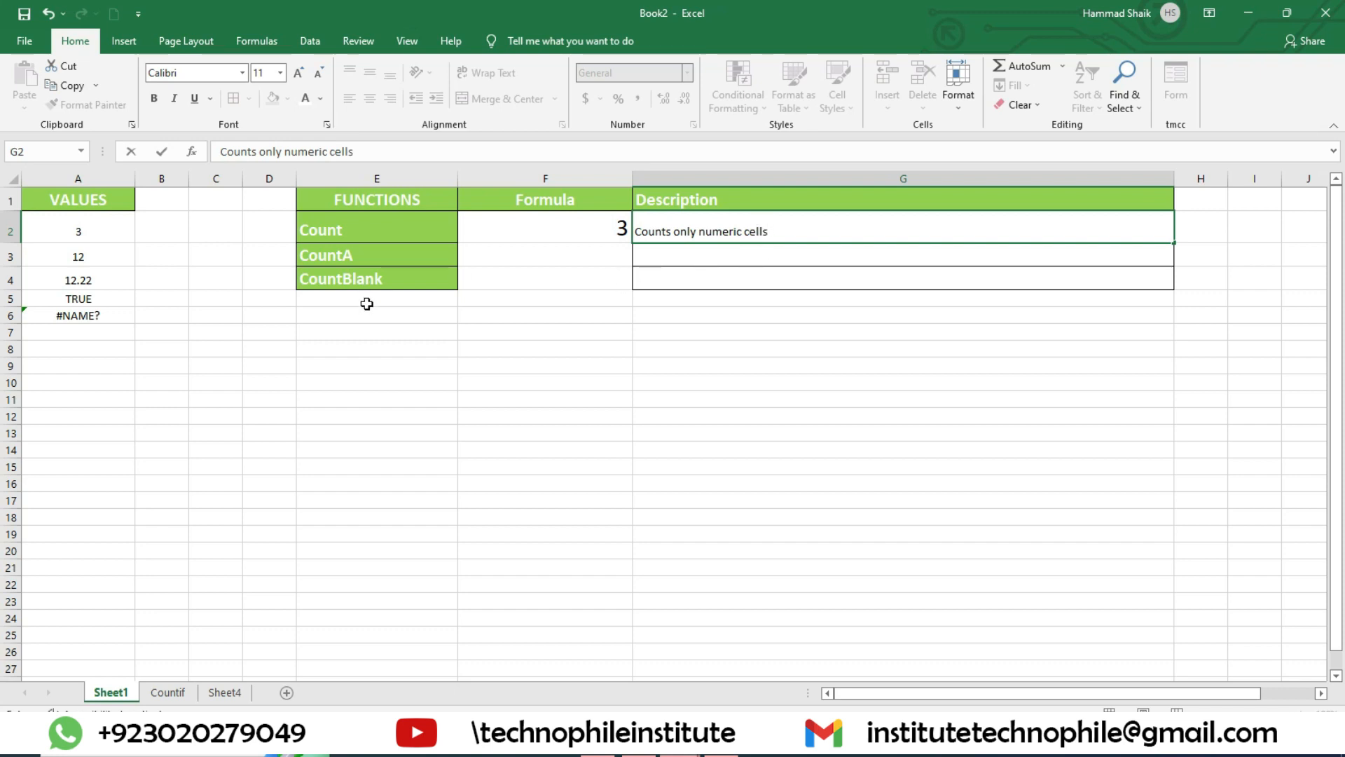
# Step: Change the value in cell A2 to the text "Apples"
pyautogui.click(101, 227)
pyautogui.write('Apples')
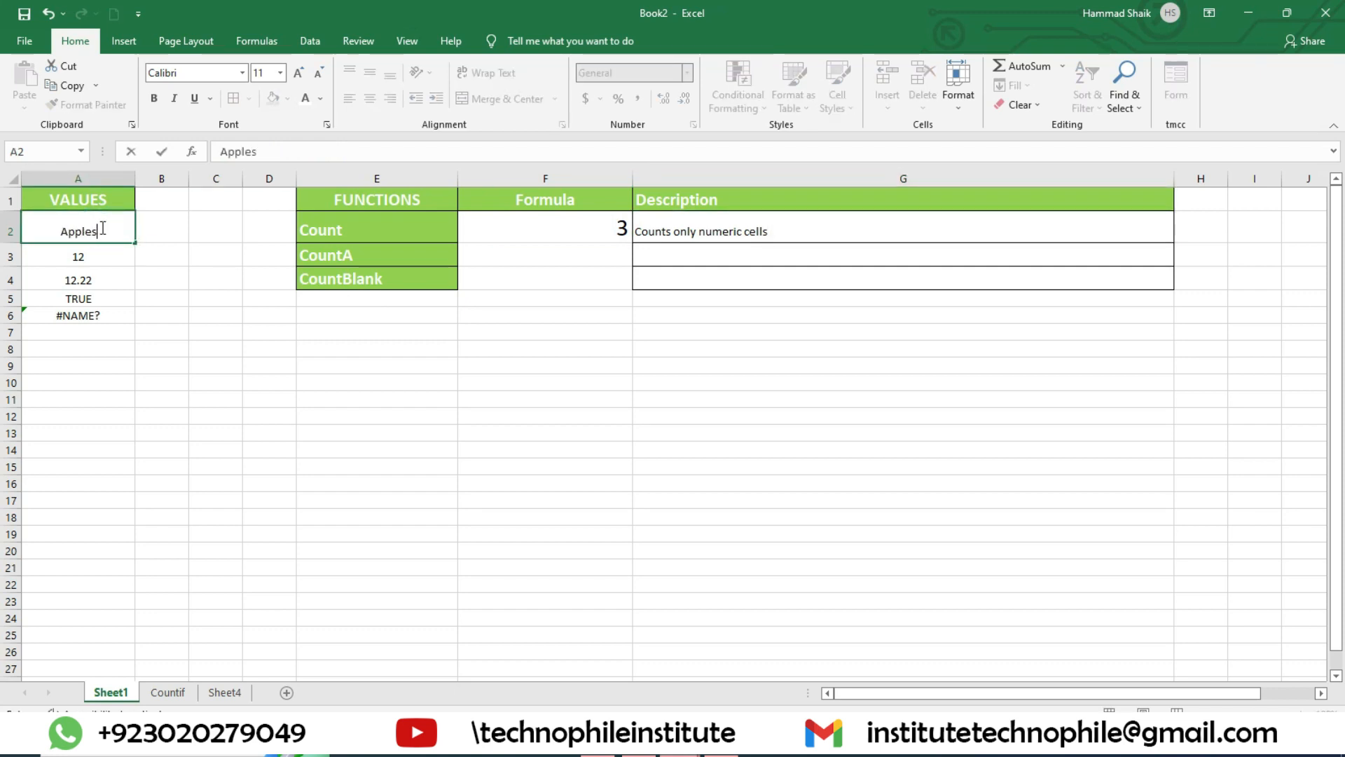
pyautogui.press('Return')
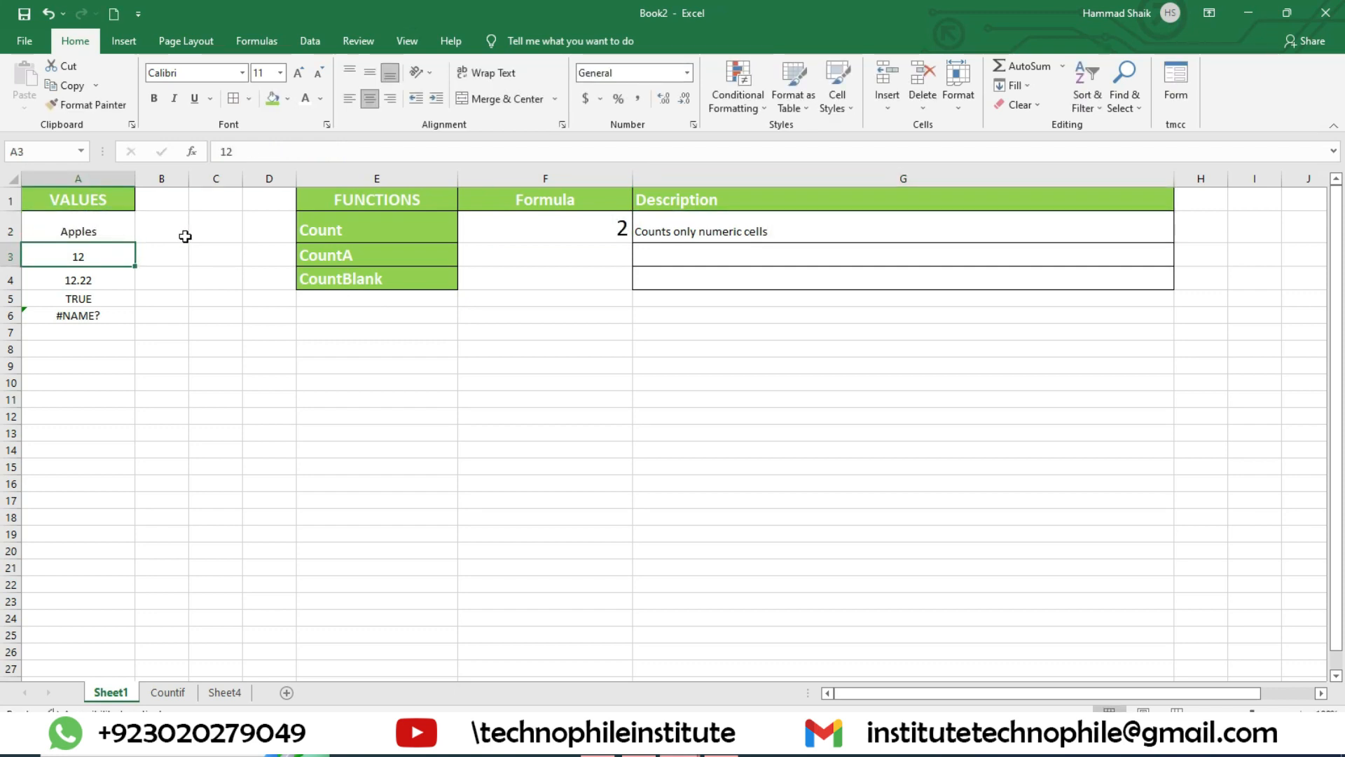
# Step: Increase the font size of the CountA formula cell F3 to 18
pyautogui.click(547, 250)
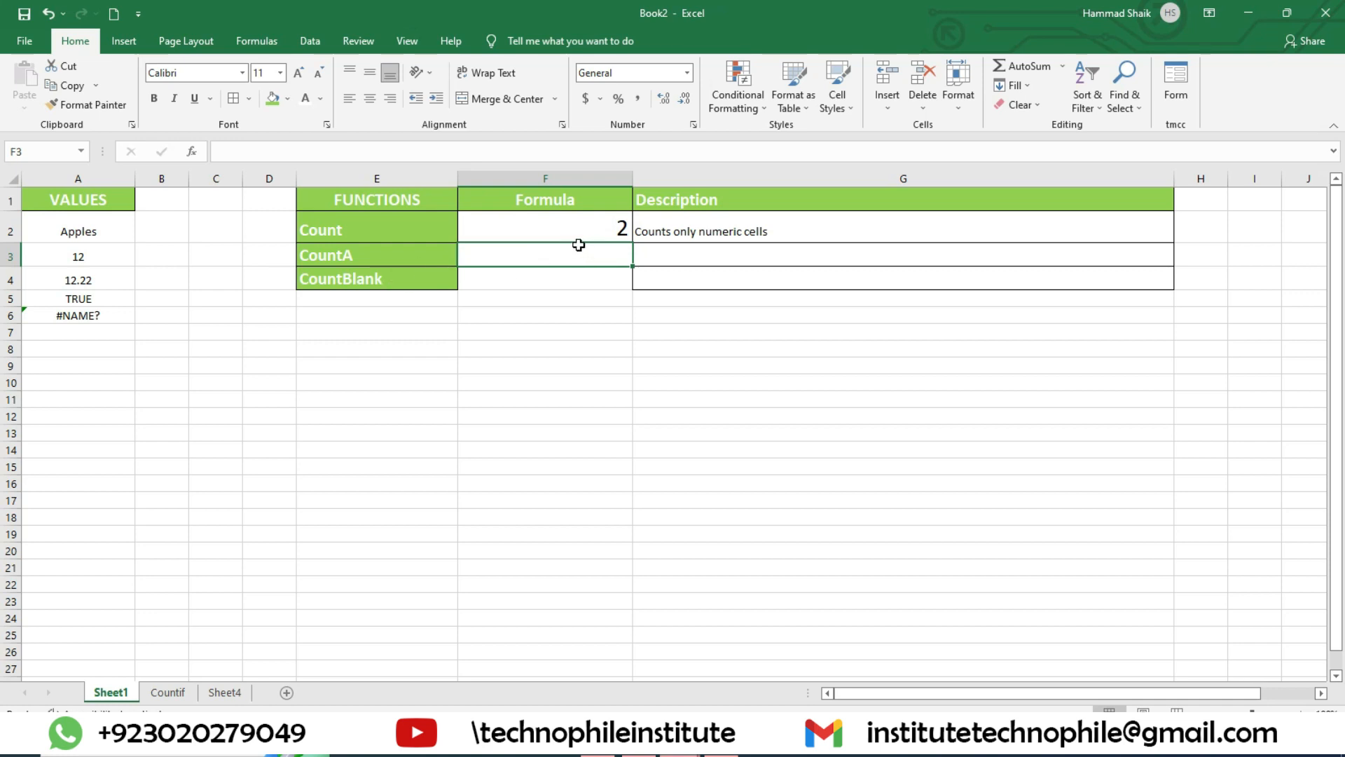
pyautogui.click(298, 73)
pyautogui.click(298, 73)
pyautogui.click(299, 73)
pyautogui.click(298, 73)
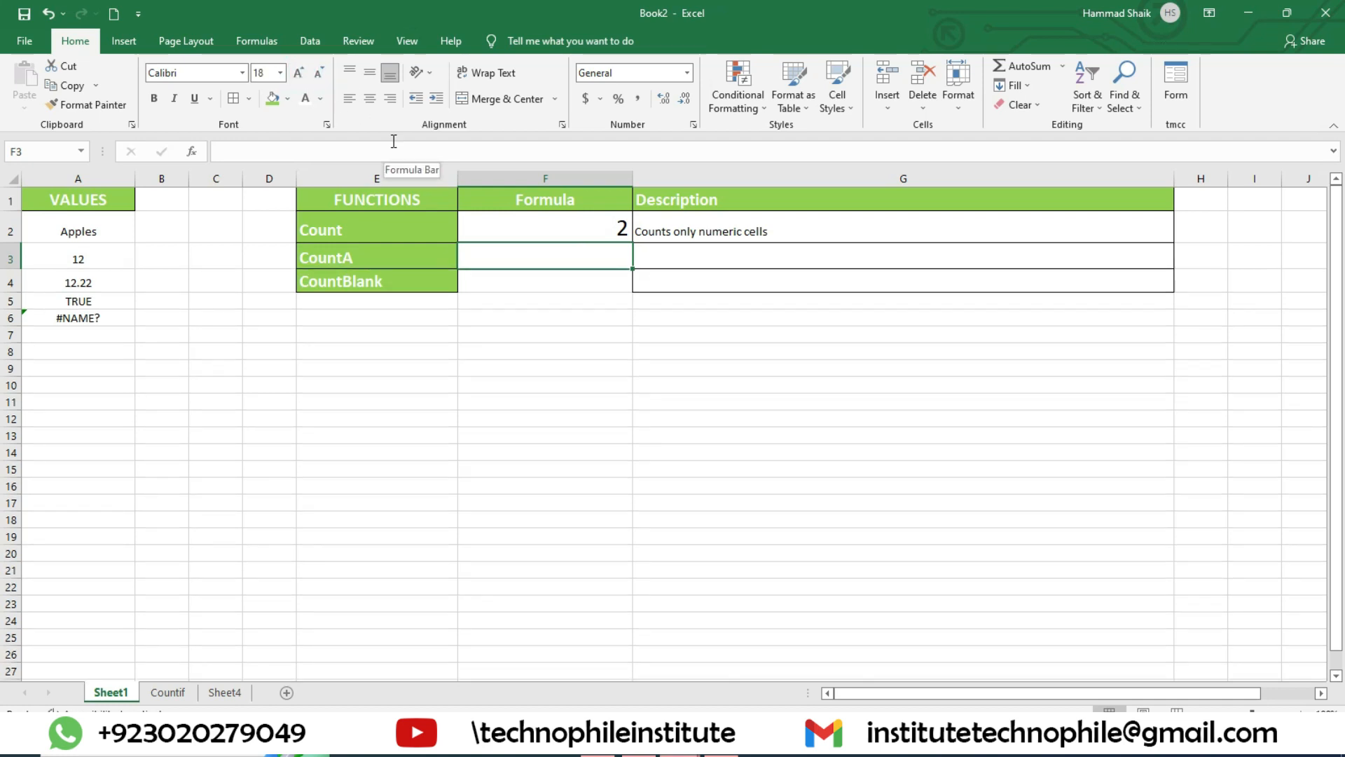
# Step: Enter the formula =COUNTA(A2:A6) in cell F3 for the CountA function
pyautogui.write('=count')
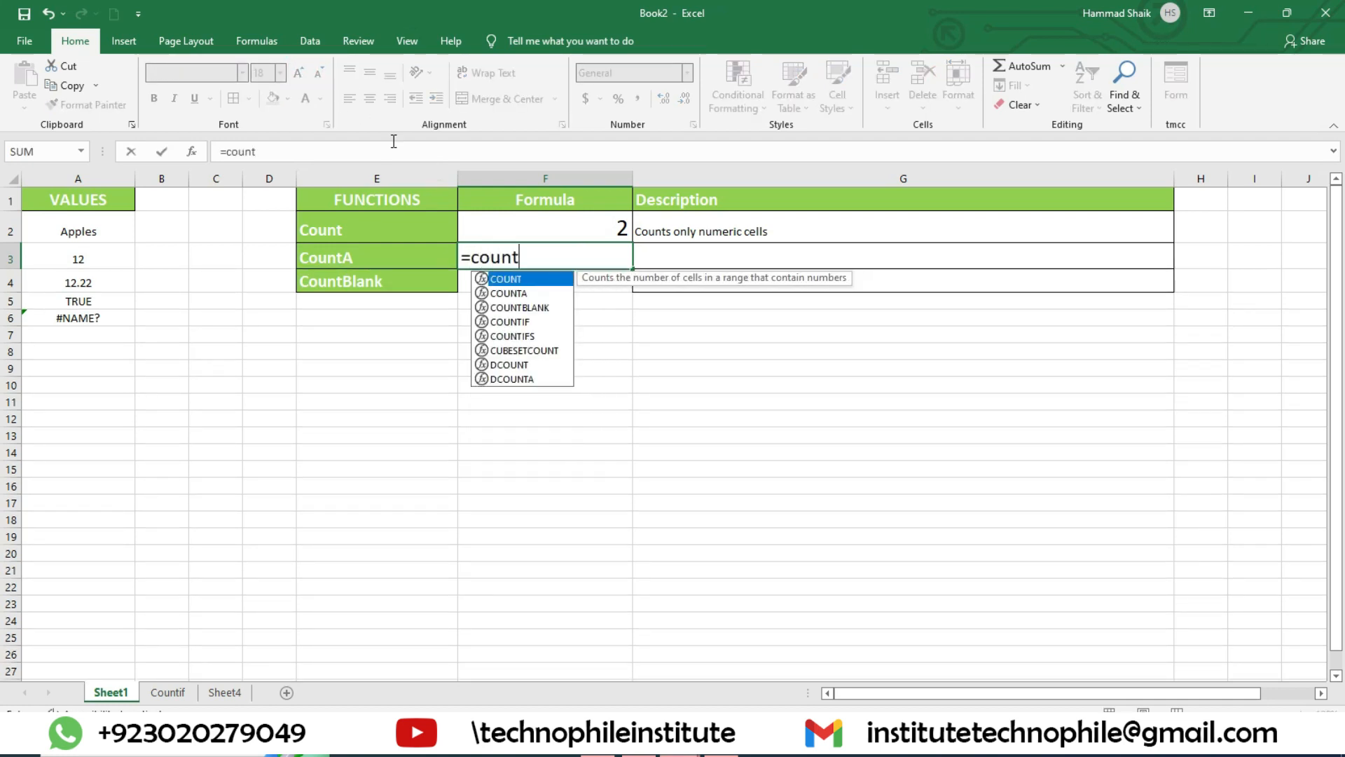
pyautogui.write('a(')
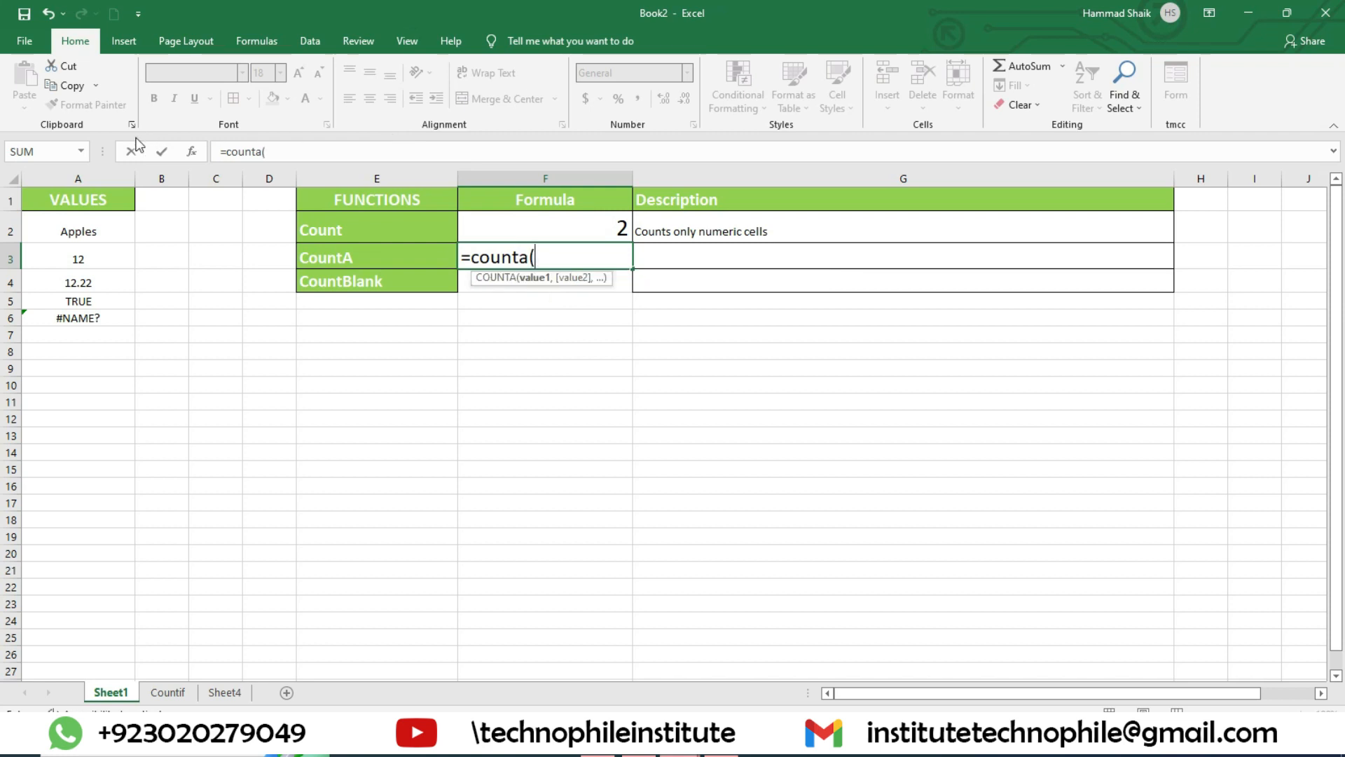
pyautogui.moveTo(105, 231); pyautogui.dragTo(127, 321)
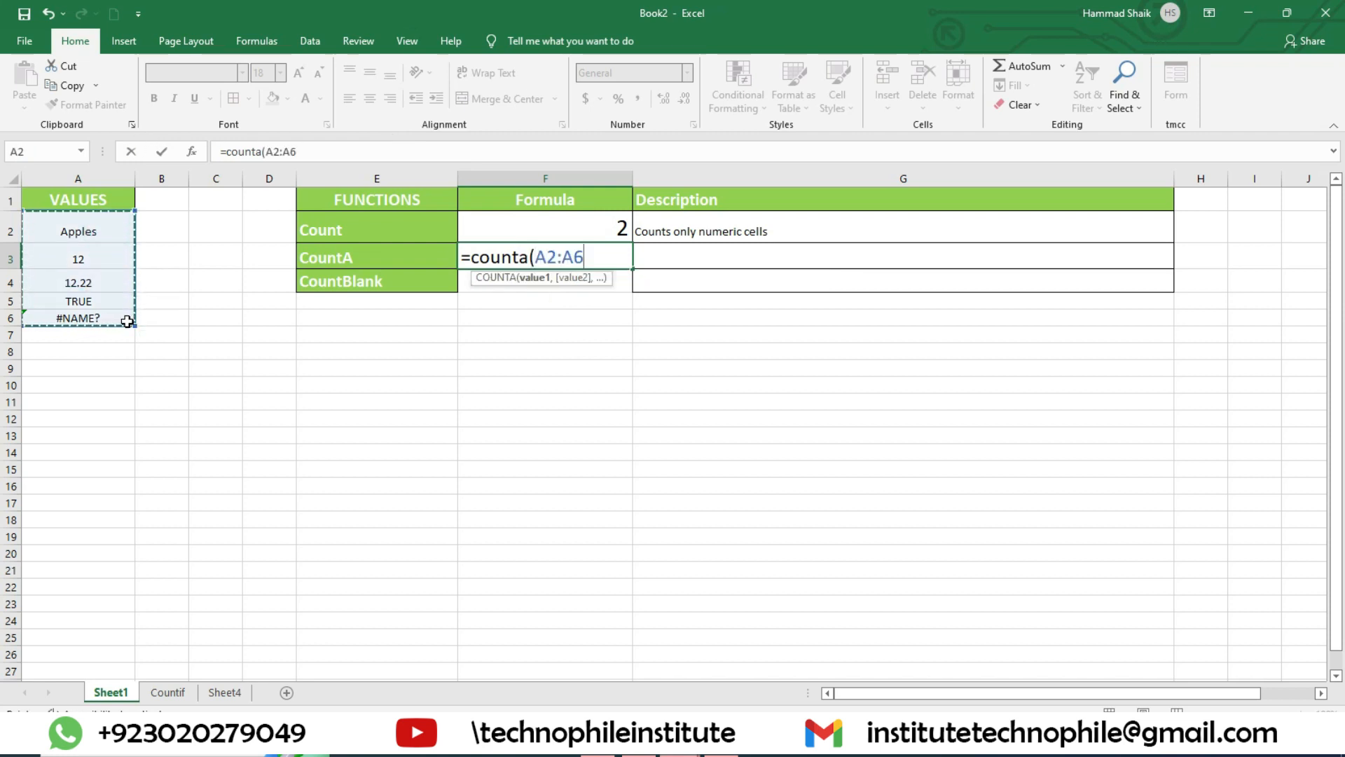
pyautogui.write(')')
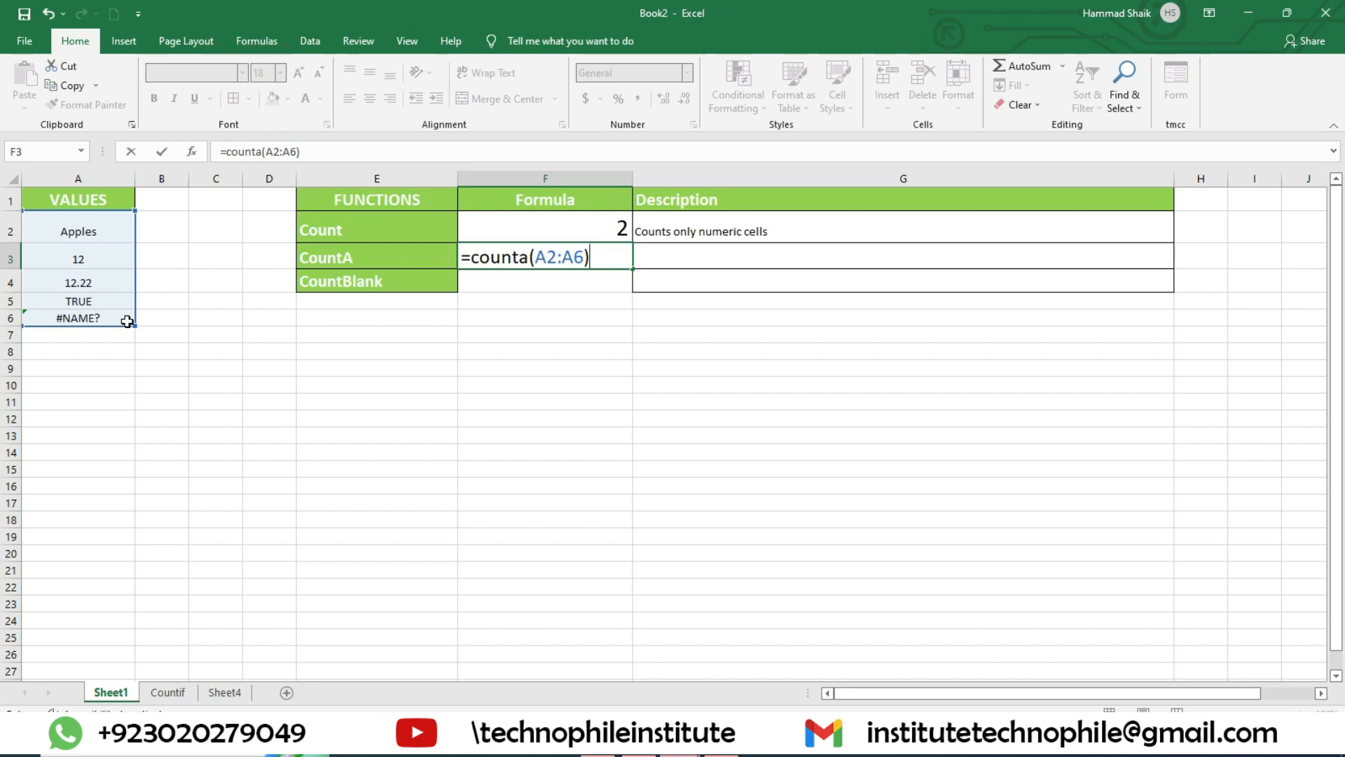
pyautogui.press('Return')
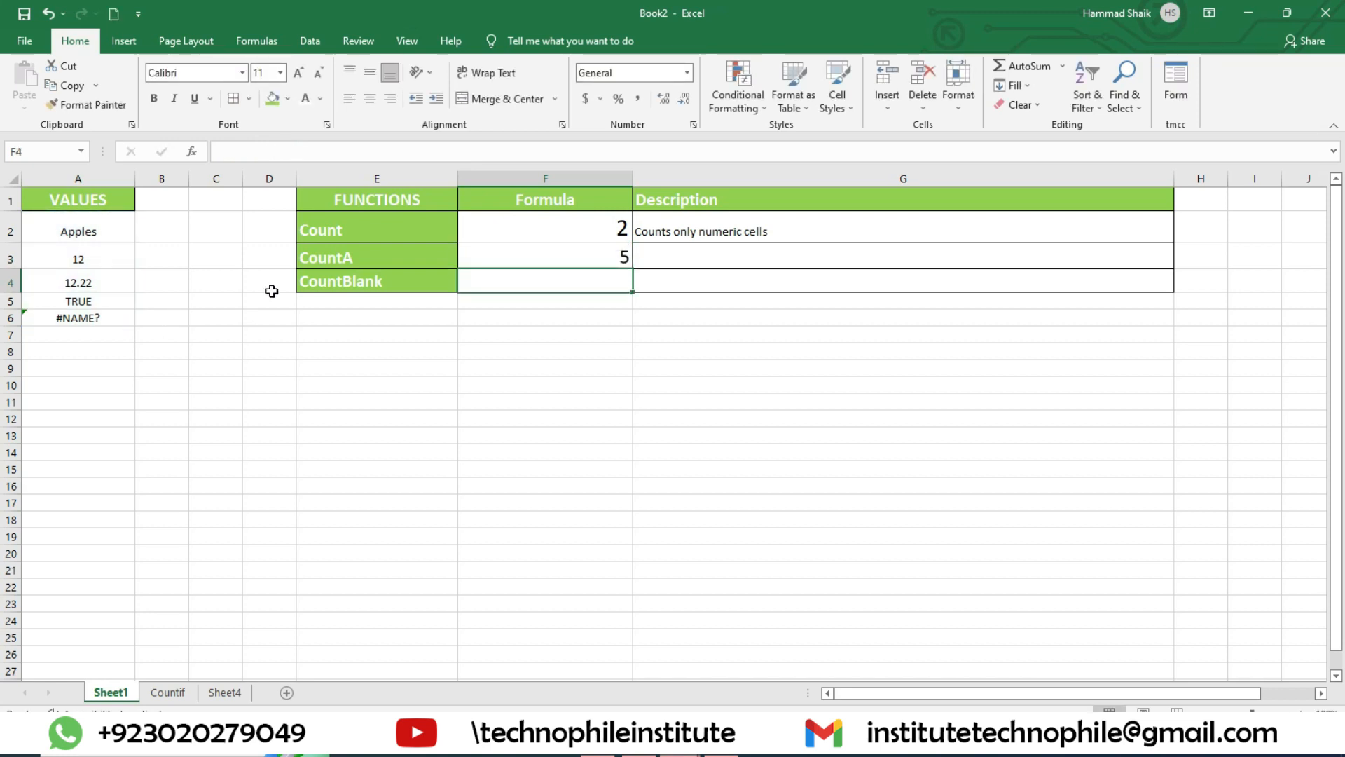
pyautogui.click(534, 255)
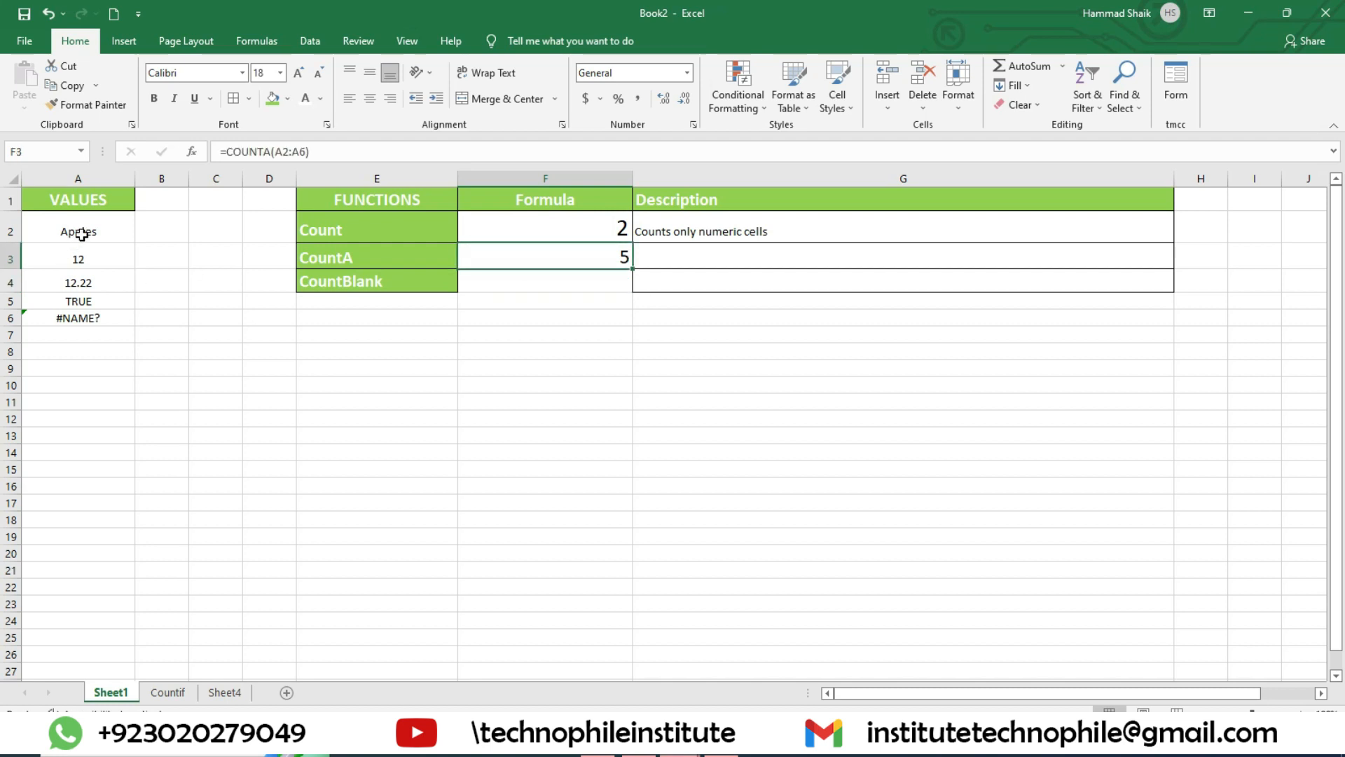
pyautogui.moveTo(77, 229); pyautogui.dragTo(93, 315)
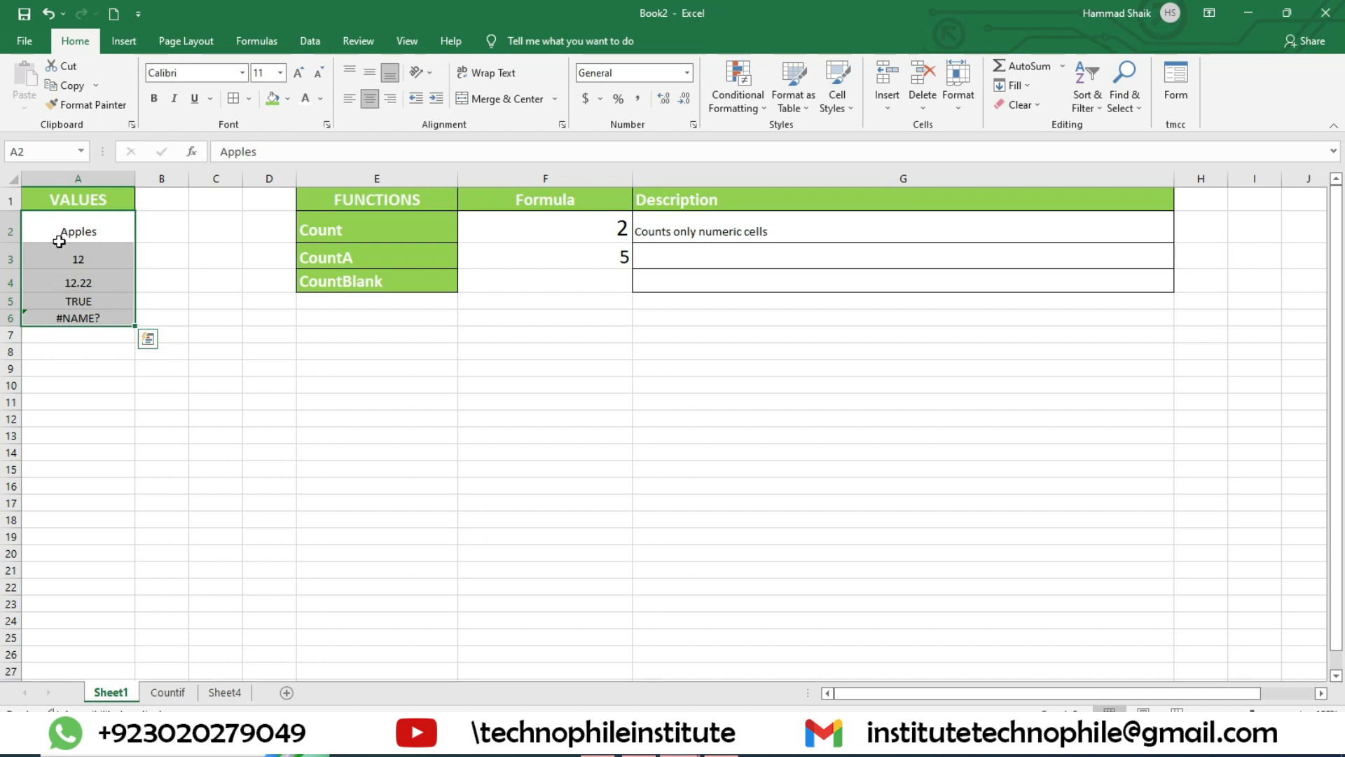
pyautogui.click(81, 259)
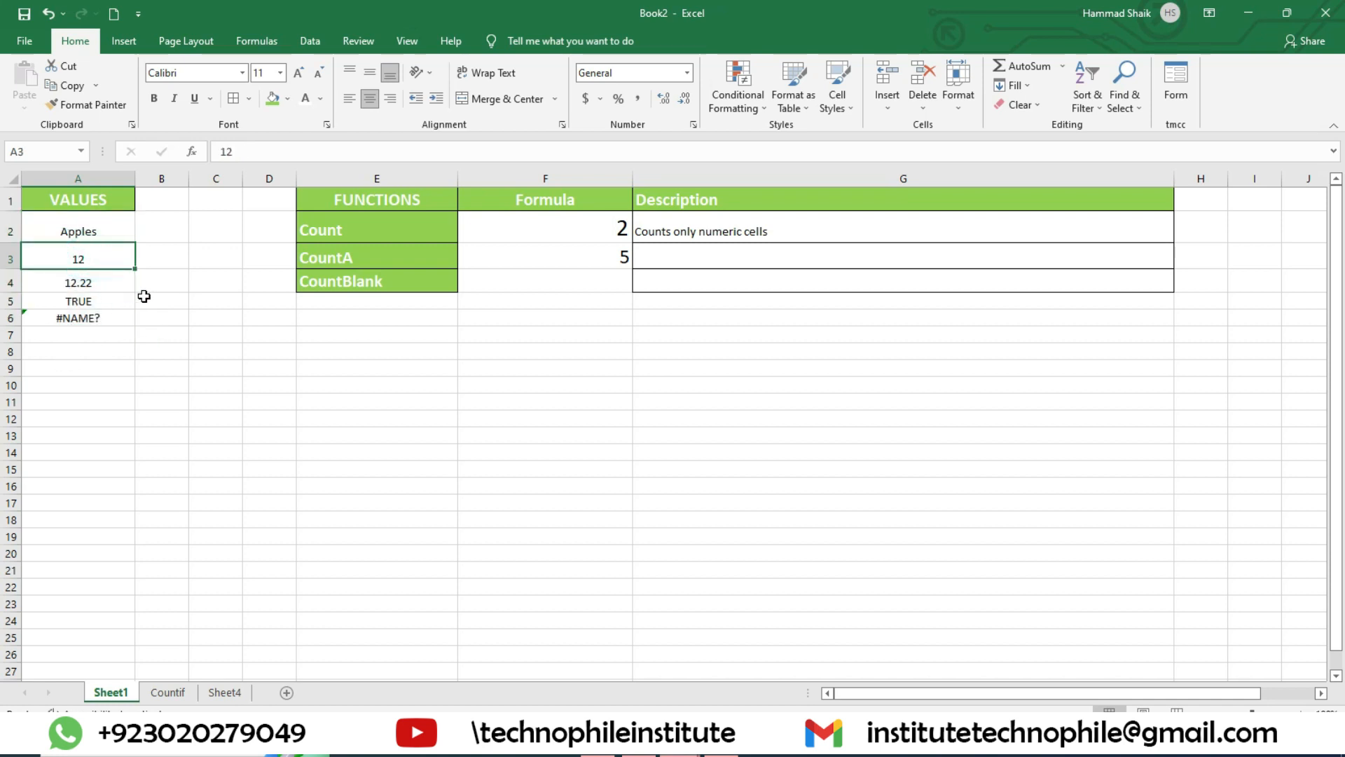
# Step: Clear cell A4 to test the count formulas on A2:A6, and re-enter 12.22 in it
pyautogui.press('Down')
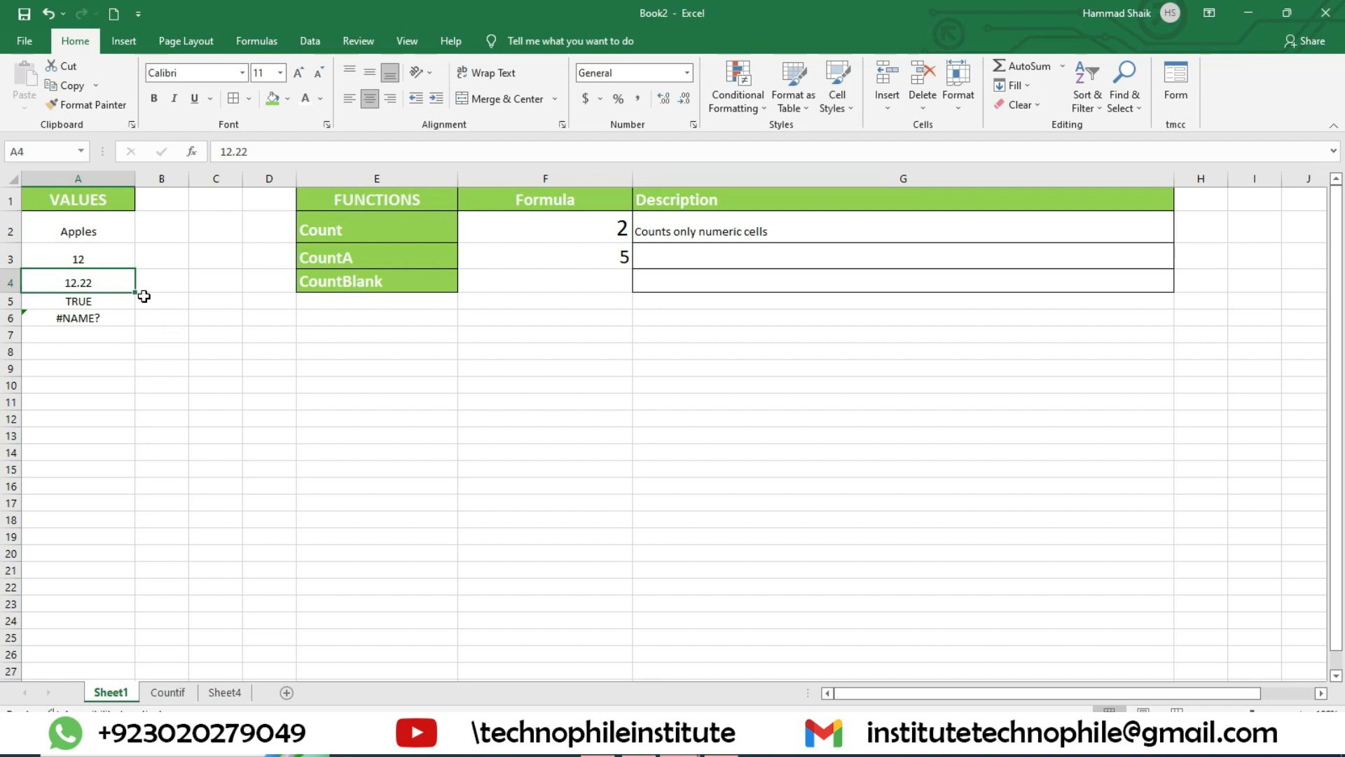
pyautogui.press('Delete')
pyautogui.moveTo(106, 231); pyautogui.dragTo(112, 319)
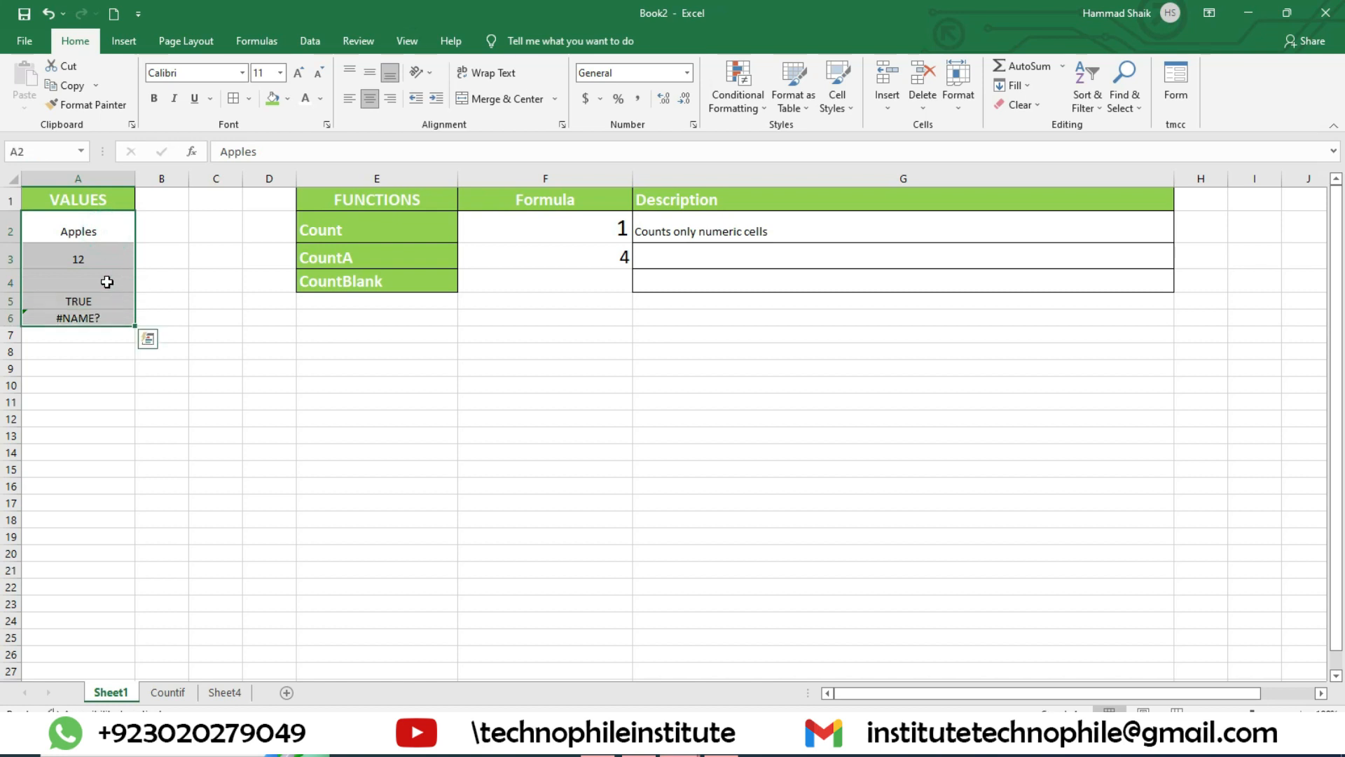
pyautogui.click(66, 280)
pyautogui.write('12.22')
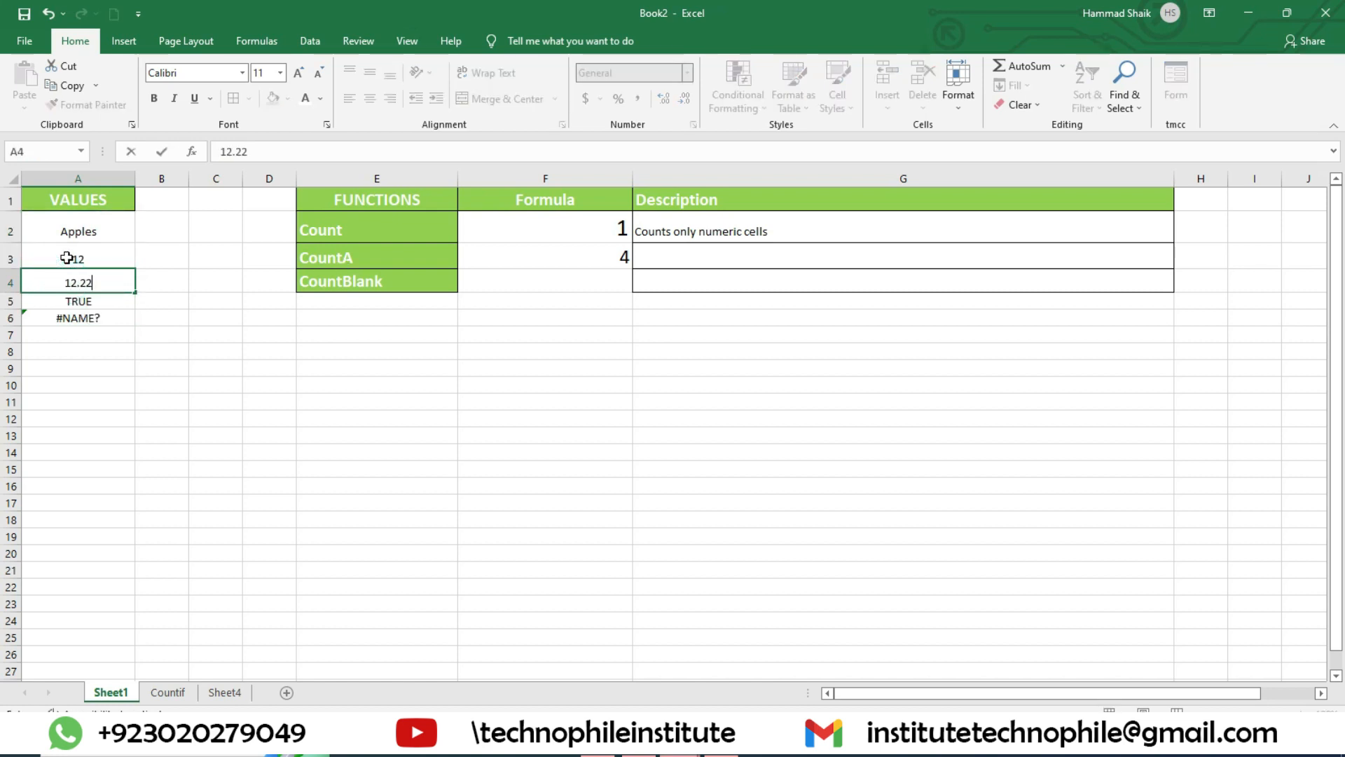
pyautogui.press('Return')
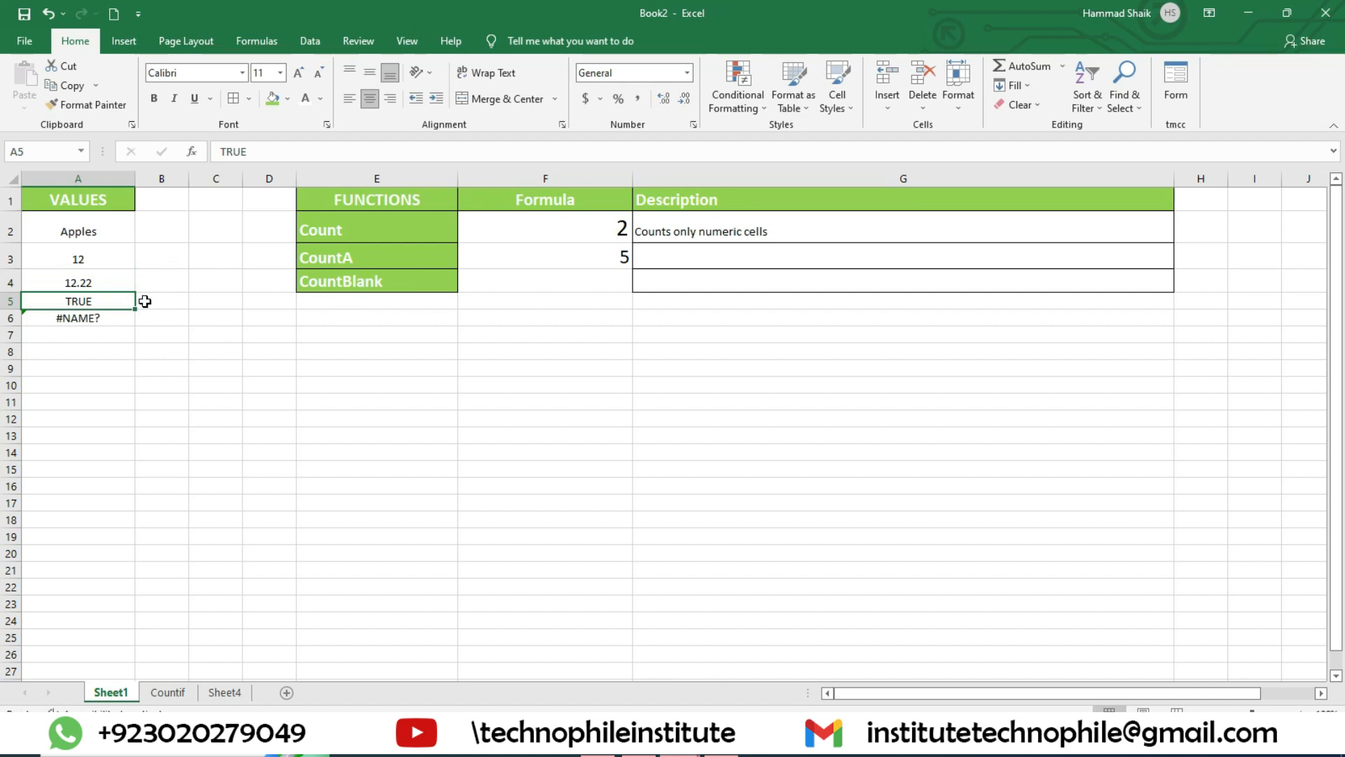
# Step: Clear the contents of cell A4 so the VALUES list contains a blank cell
pyautogui.click(107, 282)
pyautogui.press('Delete')
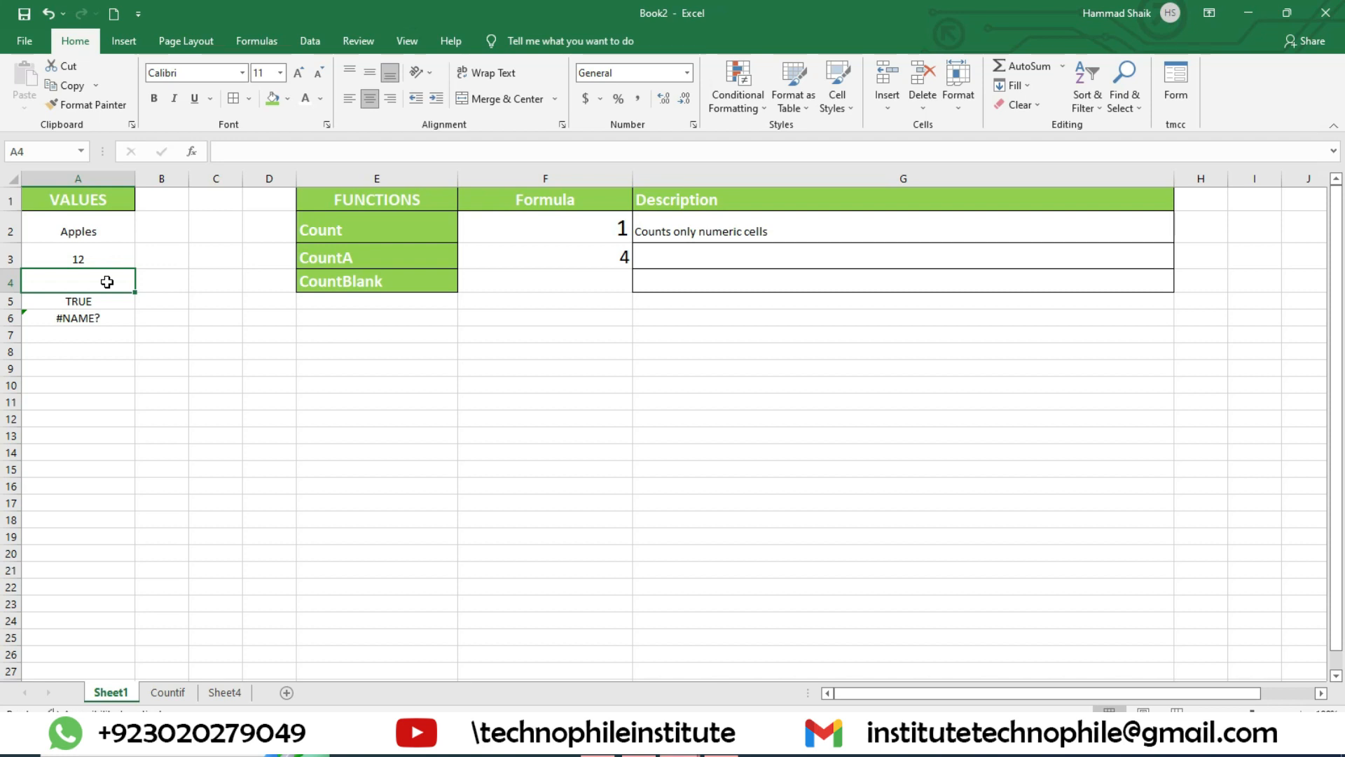
# Step: Enter the description "Count all type of values except Blank cells" in G3 for the CountA function
pyautogui.click(782, 262)
pyautogui.write('Cou')
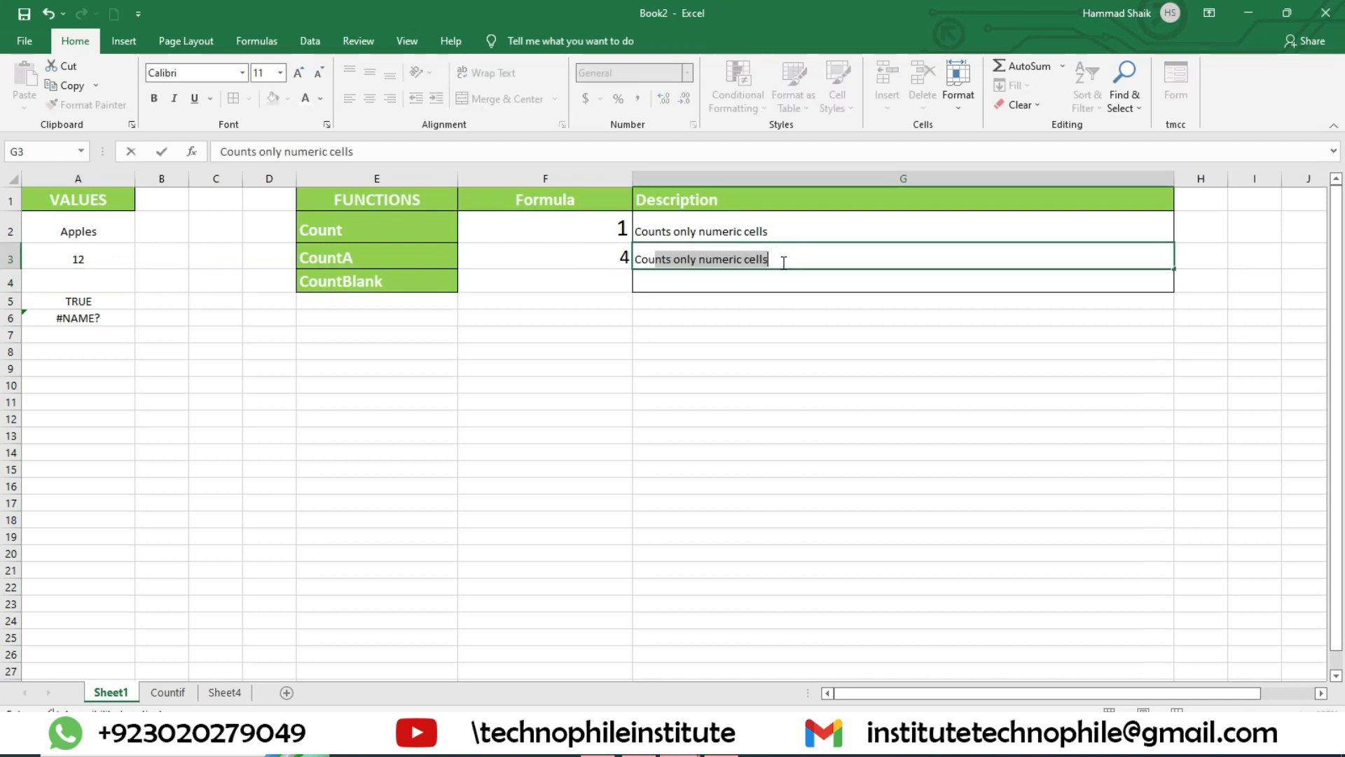
pyautogui.write('nt all t')
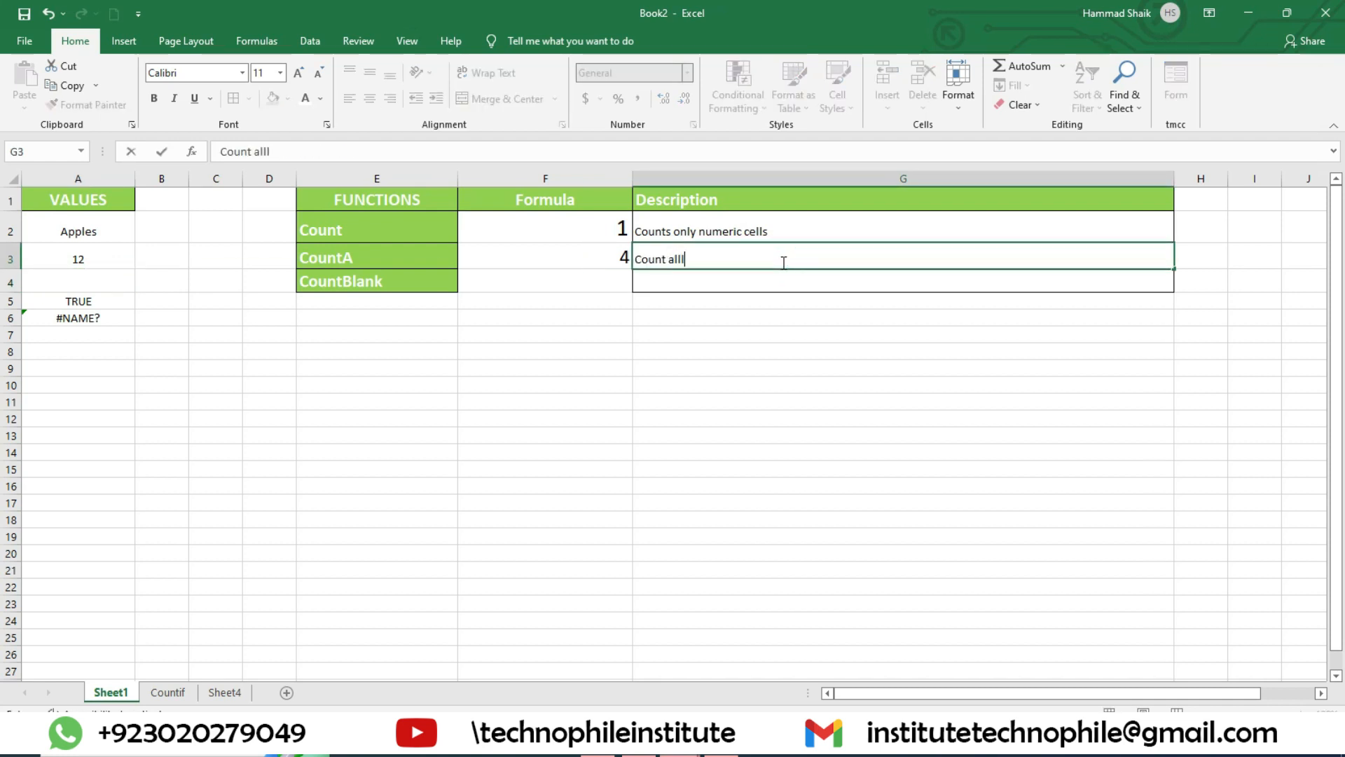
pyautogui.write('ype of va')
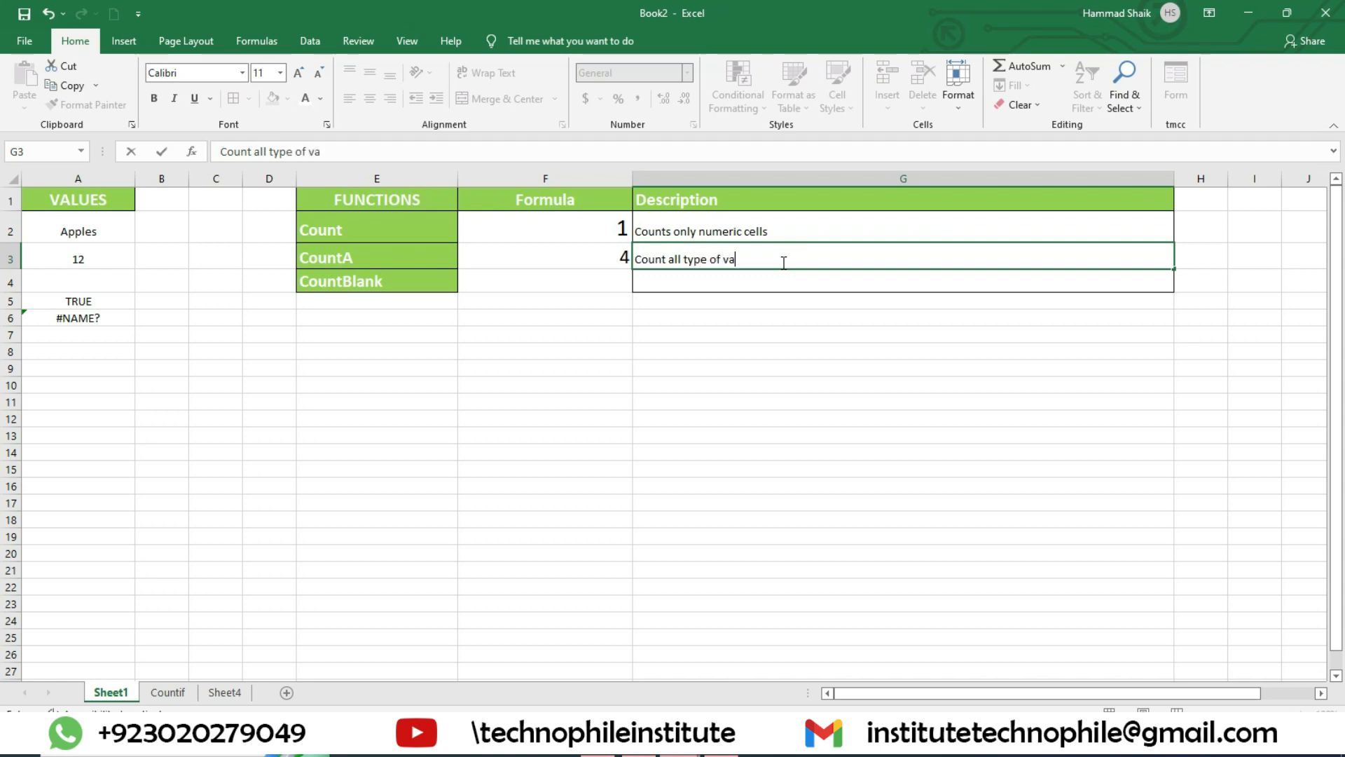
pyautogui.write('lues except Blank ')
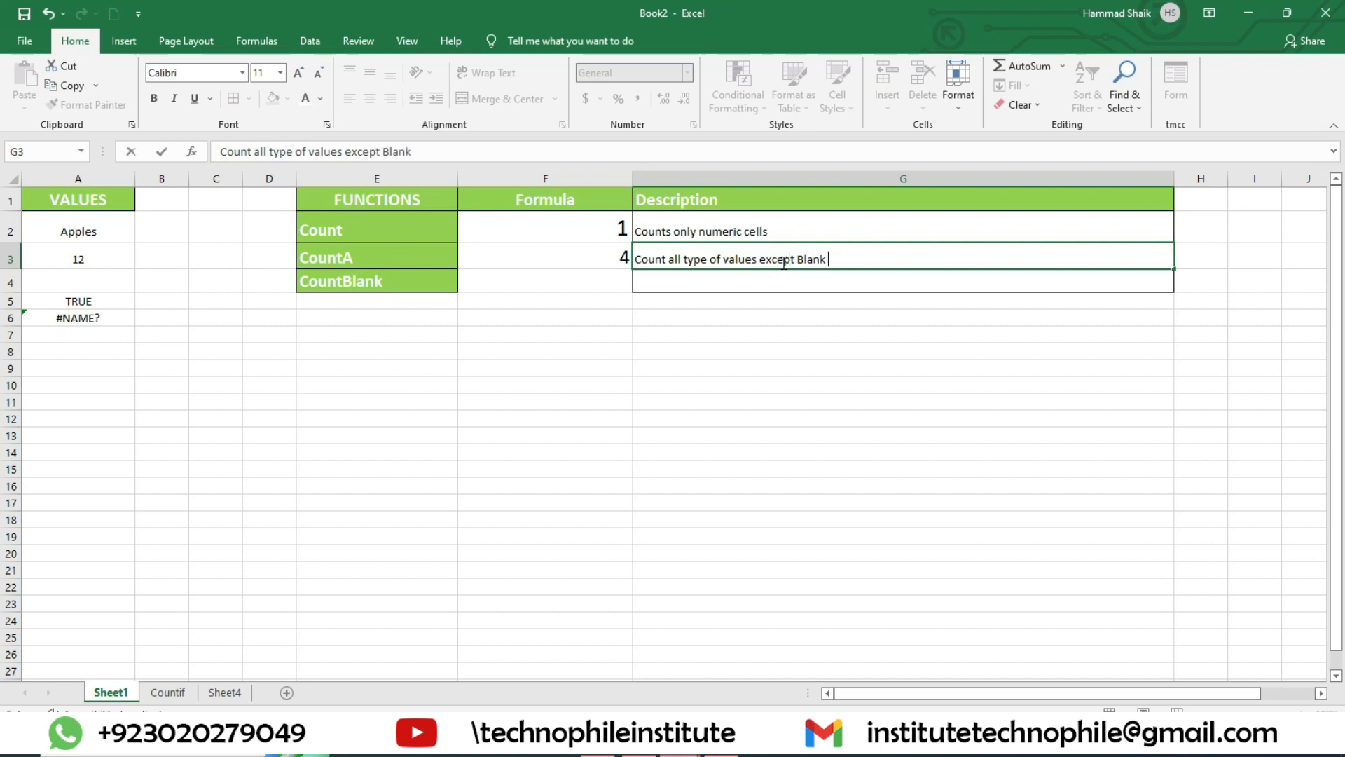
pyautogui.write('cells')
# Step: Enter the formula =COUNTBLANK(A2:A6) in cell F4 for the CountBlank function
pyautogui.click(553, 281)
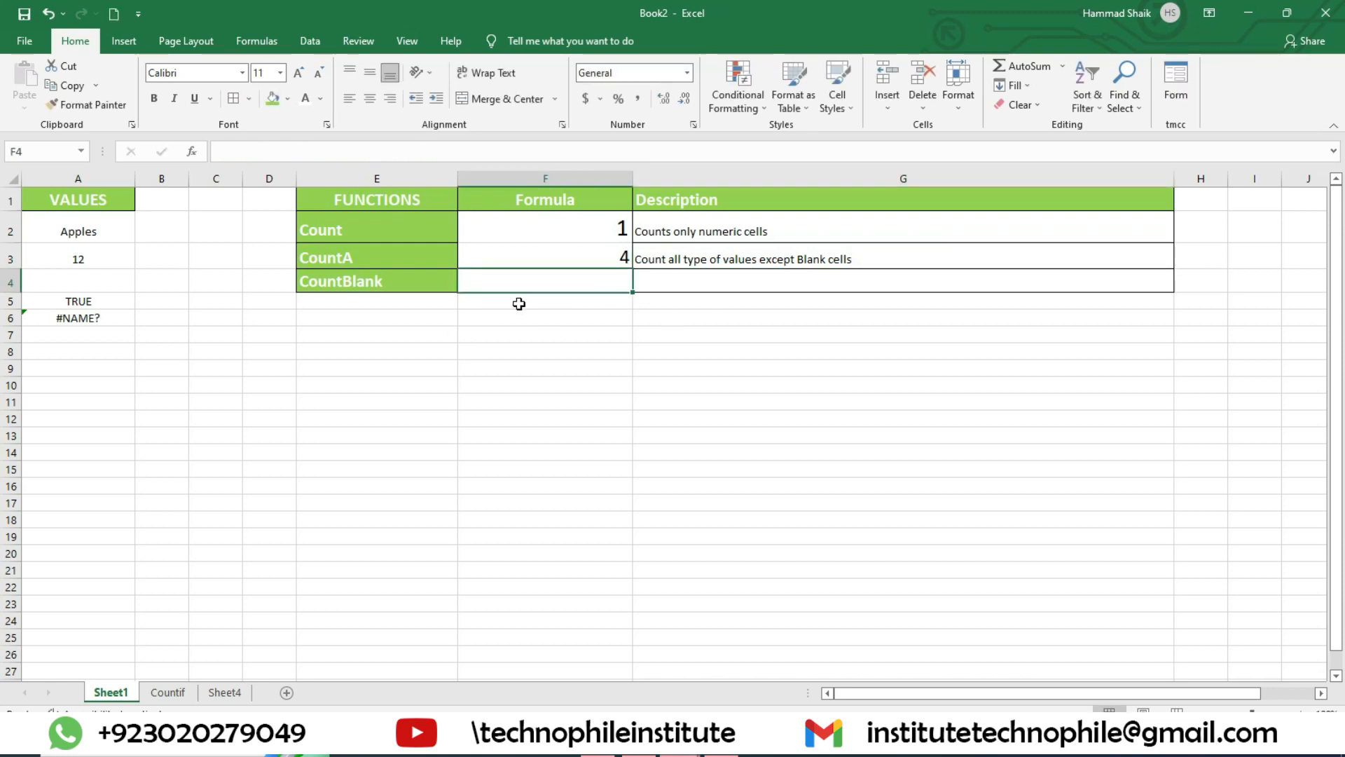
pyautogui.write('=c')
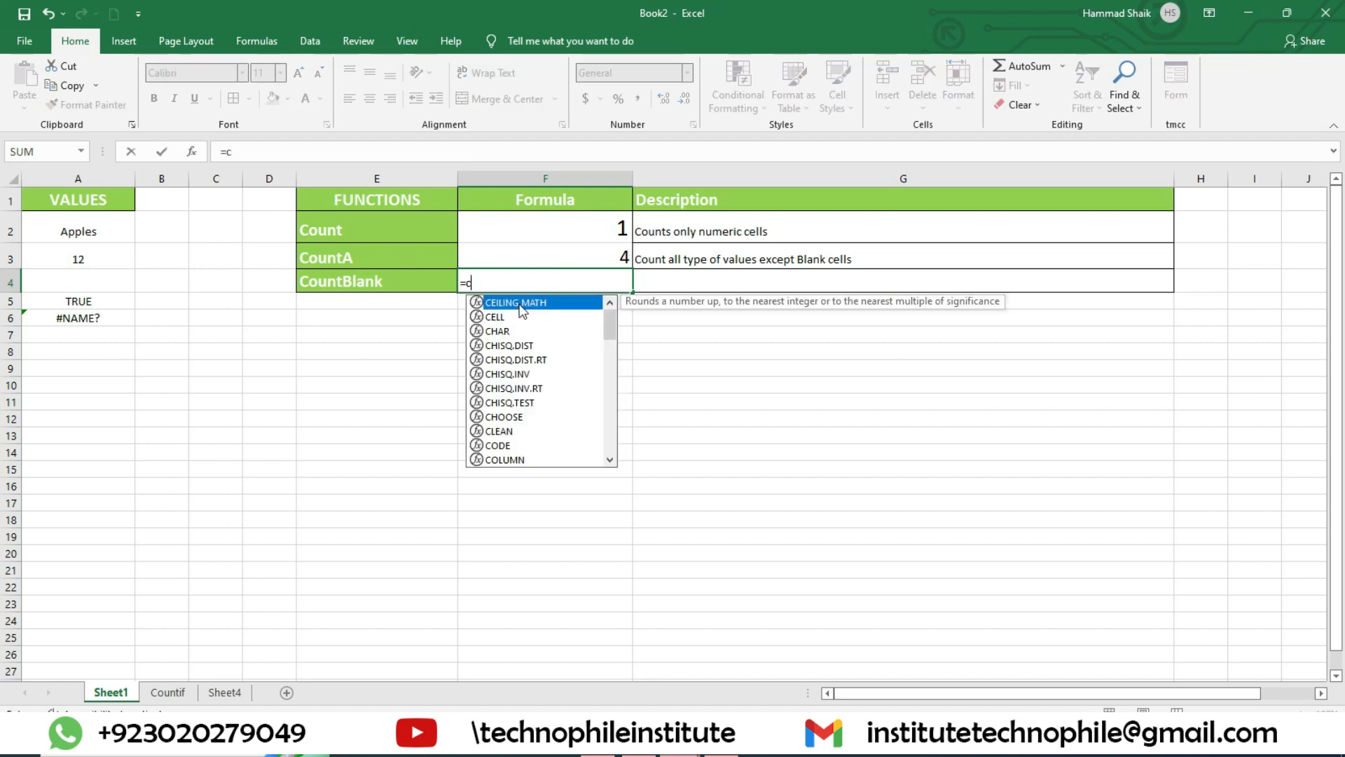
pyautogui.write('ountb')
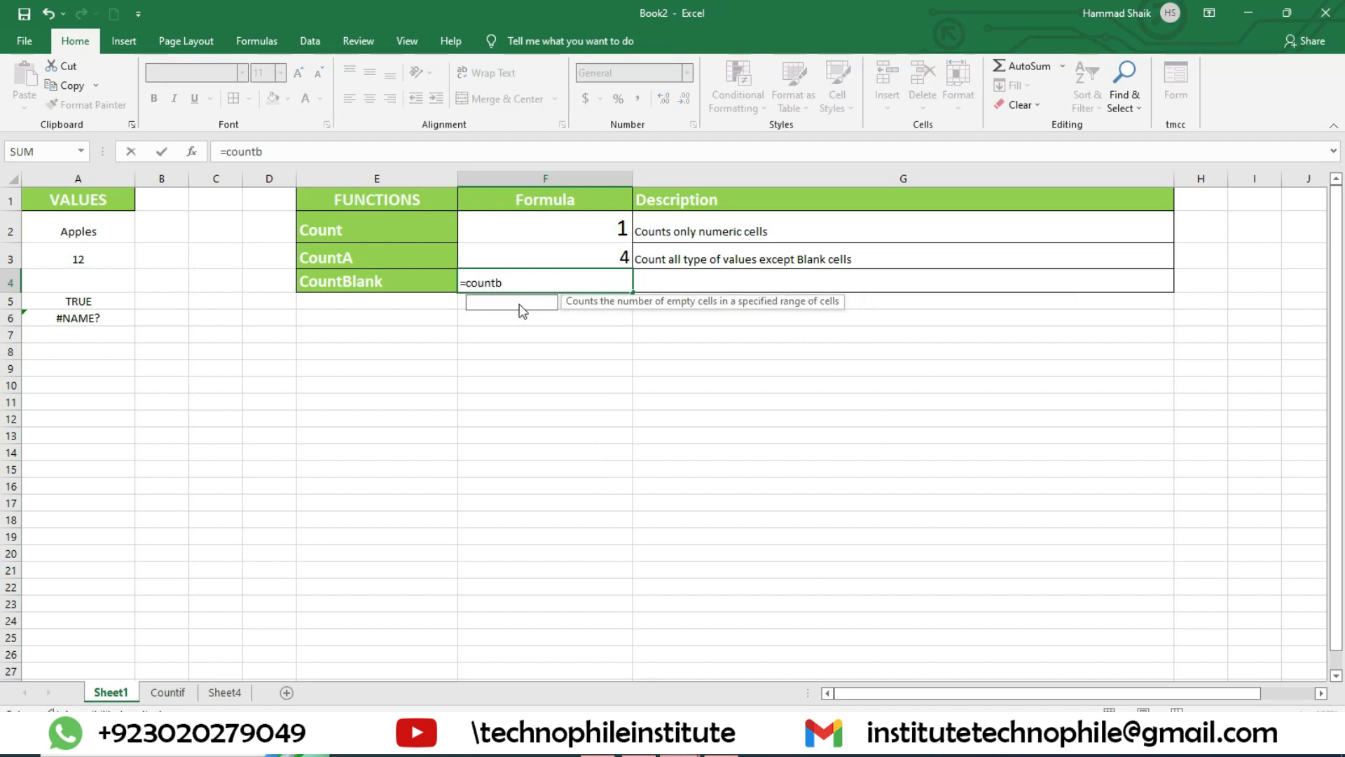
pyautogui.write('lank(')
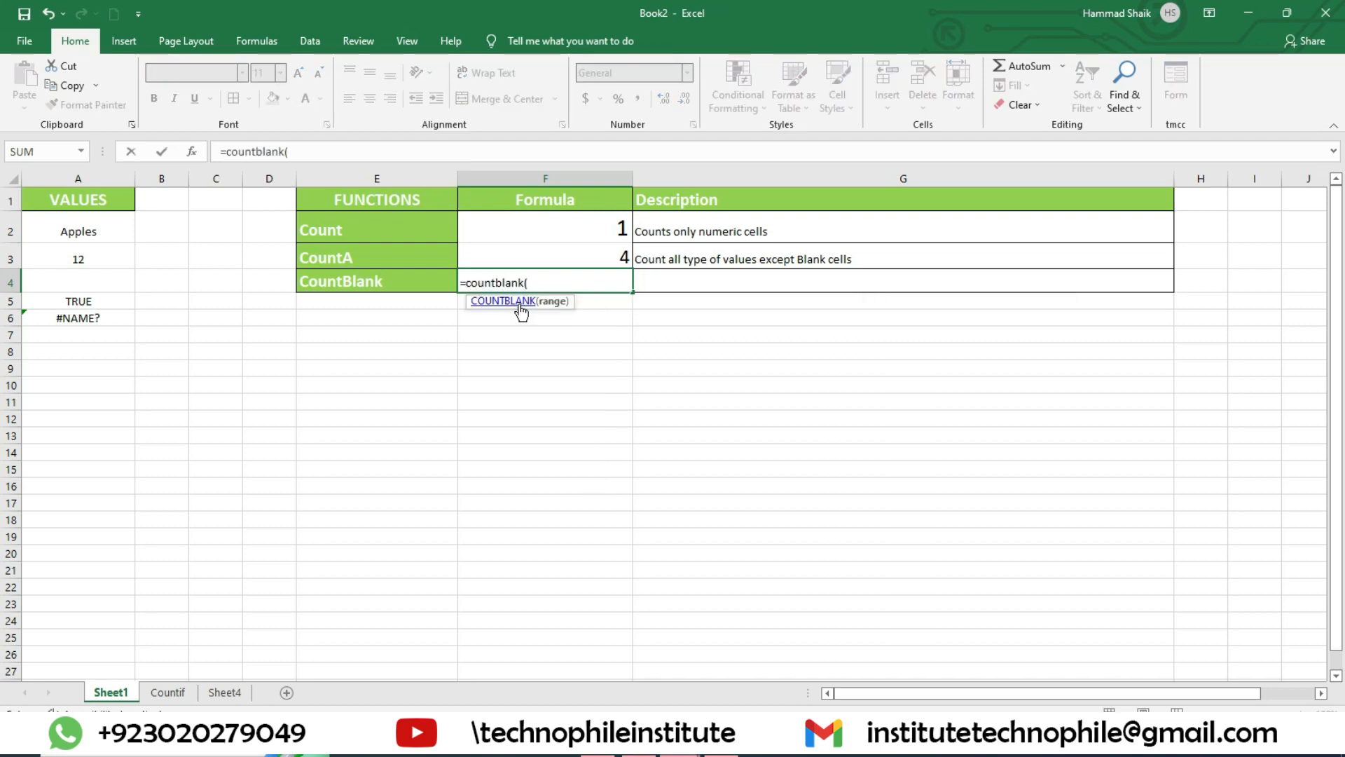
pyautogui.moveTo(108, 230); pyautogui.dragTo(122, 314)
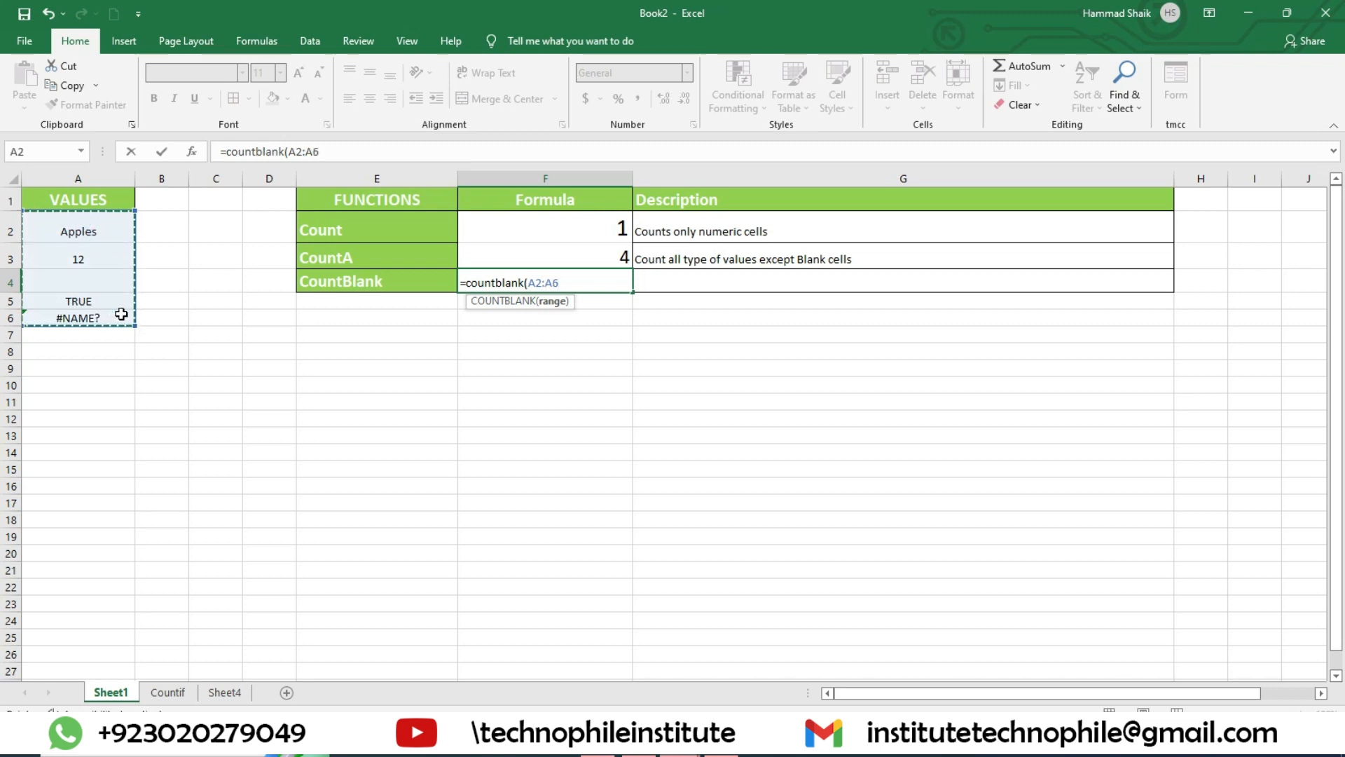
pyautogui.write(')')
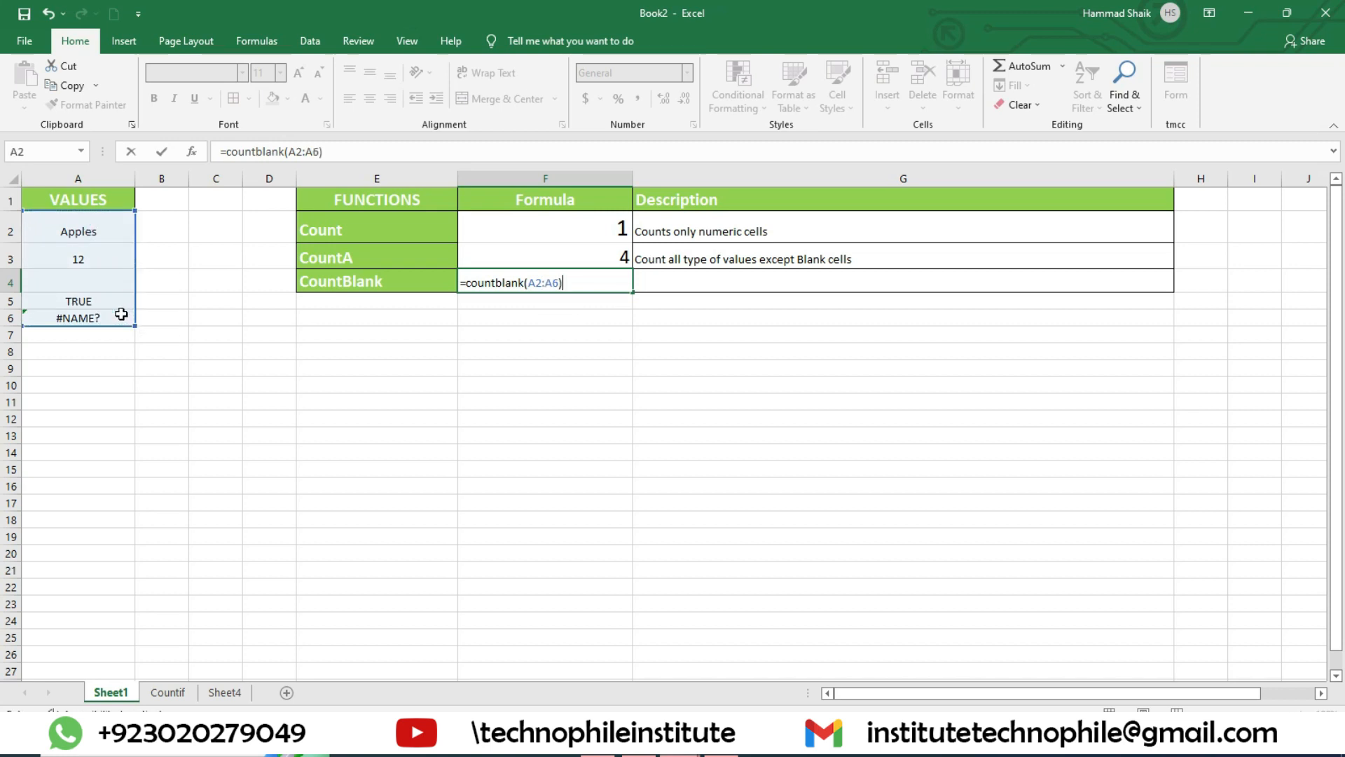
pyautogui.press('Return')
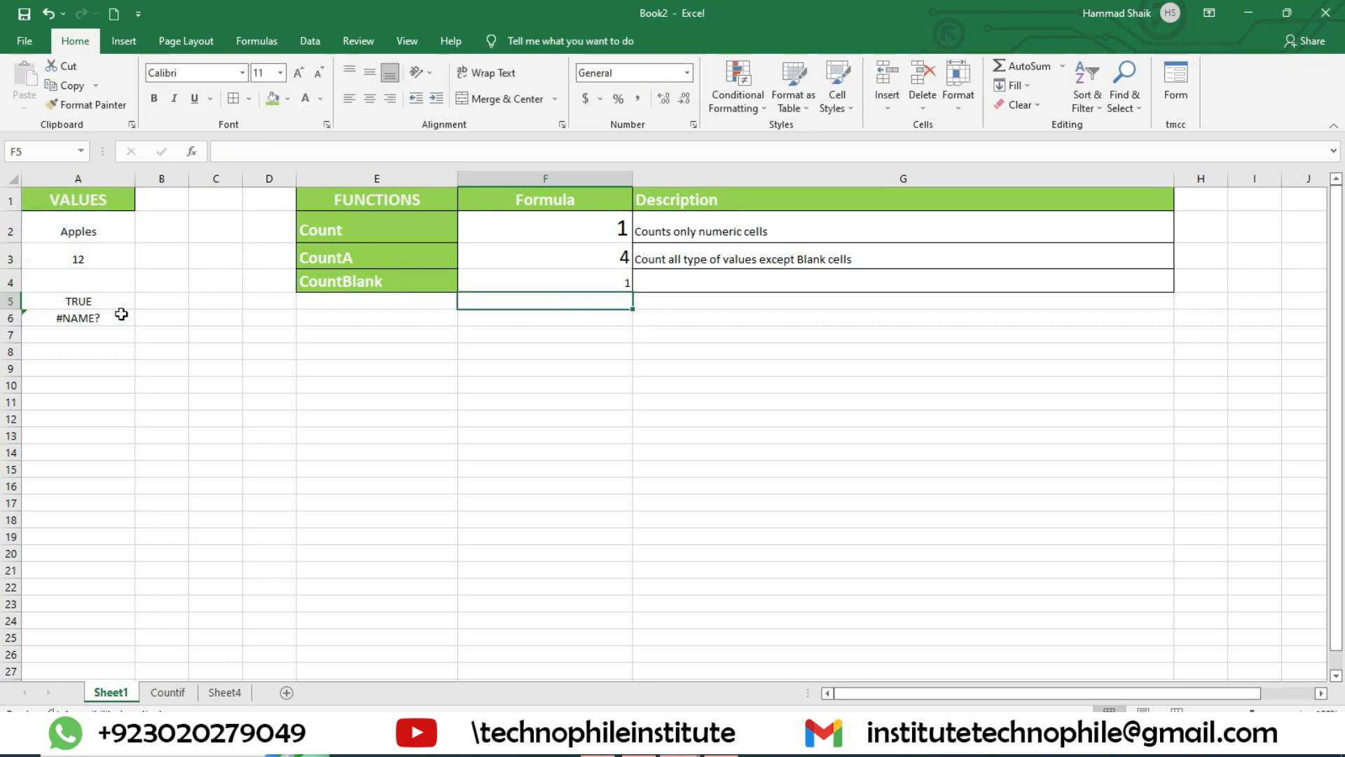
# Step: Increase the font size of the CountBlank formula cell F4 to 22
pyautogui.click(491, 277)
pyautogui.click(298, 73)
pyautogui.click(299, 74)
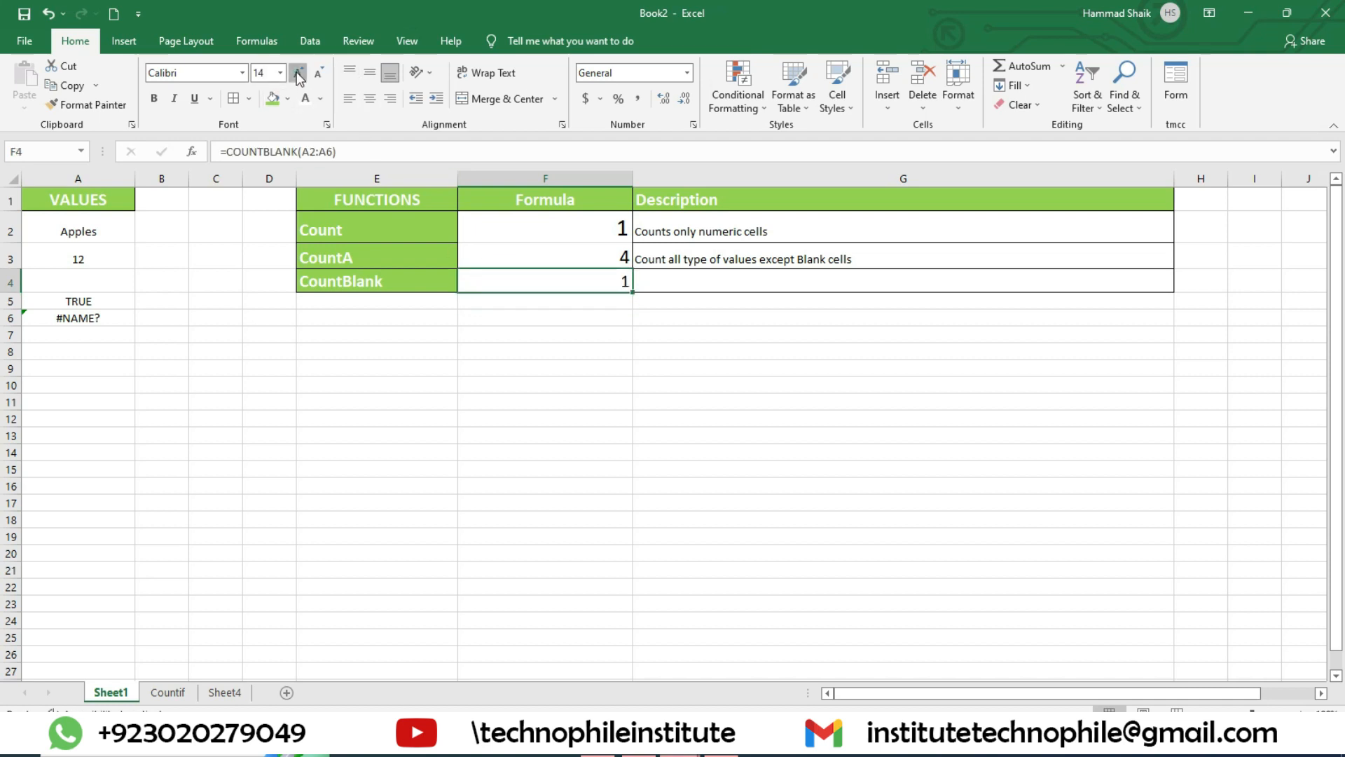
pyautogui.click(299, 74)
# Step: Enter the description "Counts only Blank Cells" in G4 for the CountBlank function
pyautogui.click(724, 276)
pyautogui.write('C')
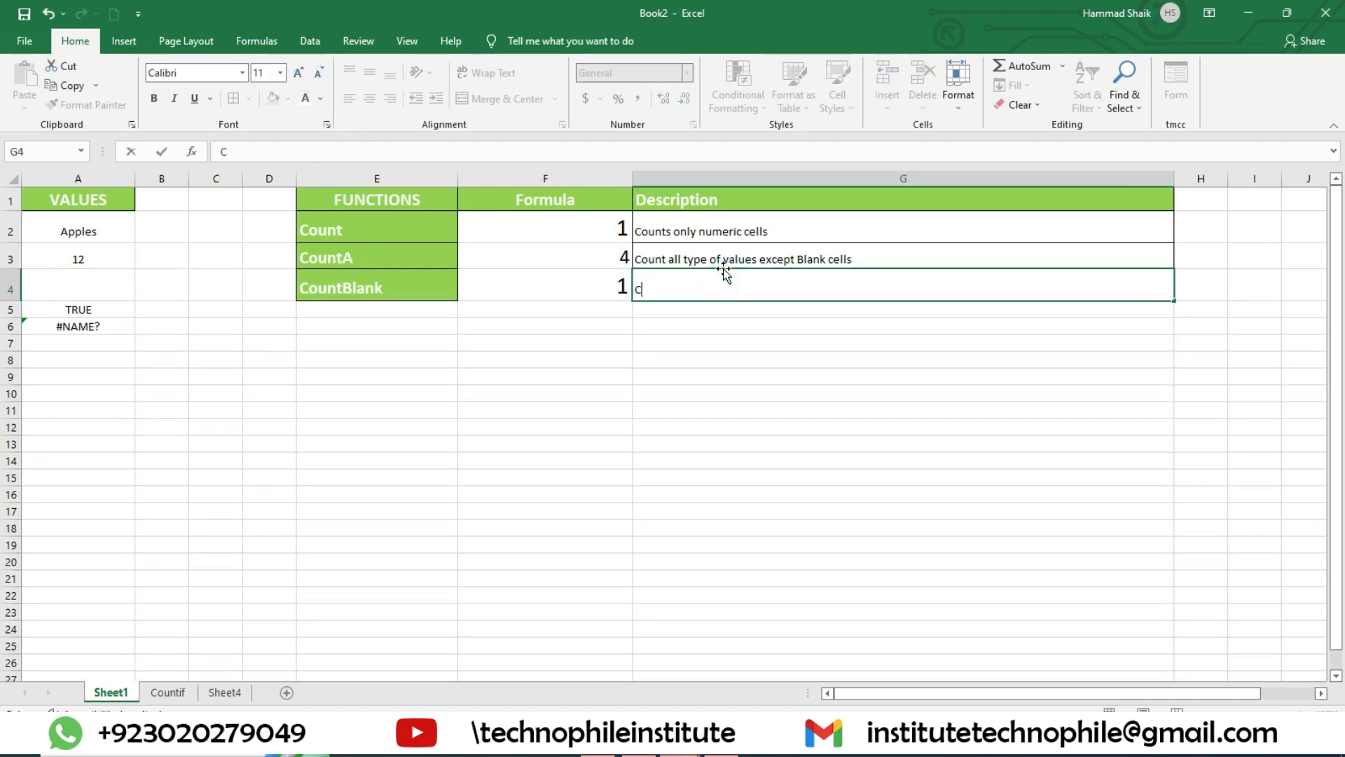
pyautogui.write('ount ')
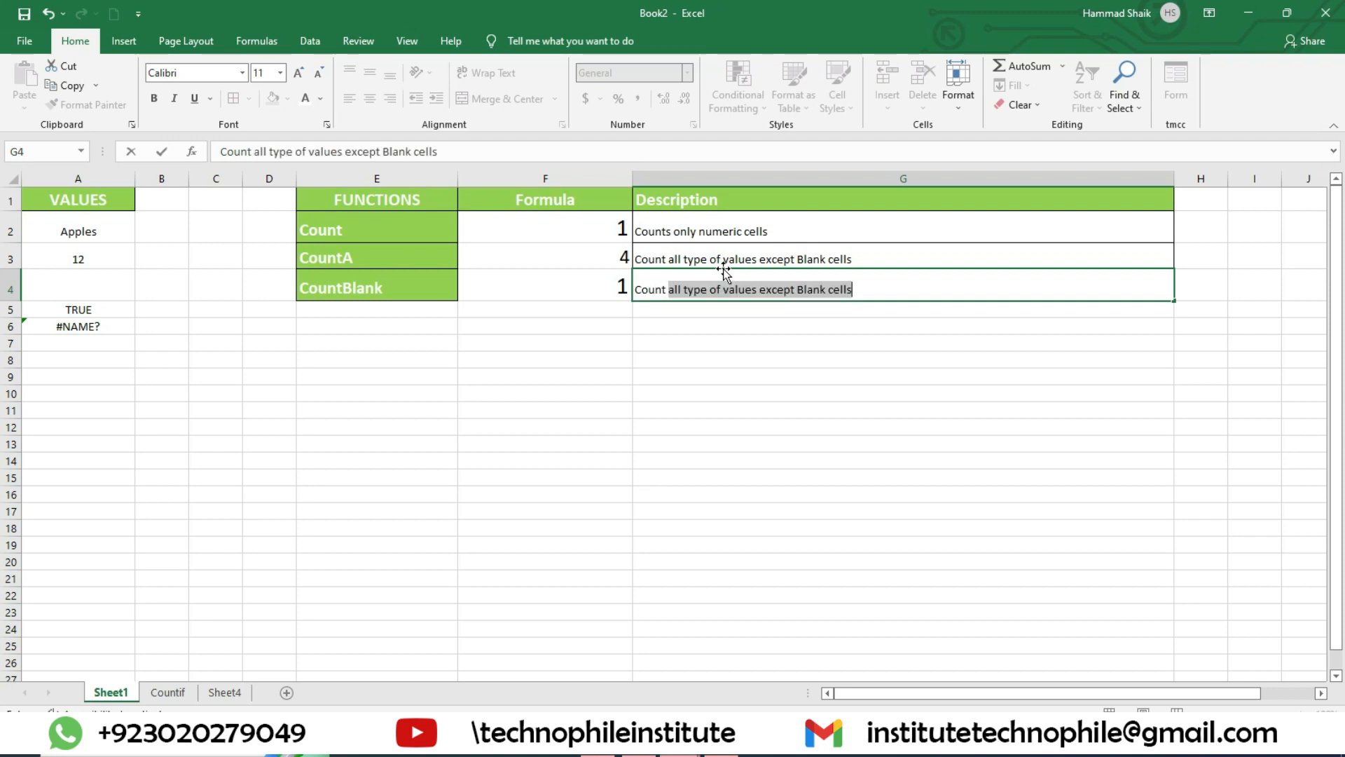
pyautogui.write('only ')
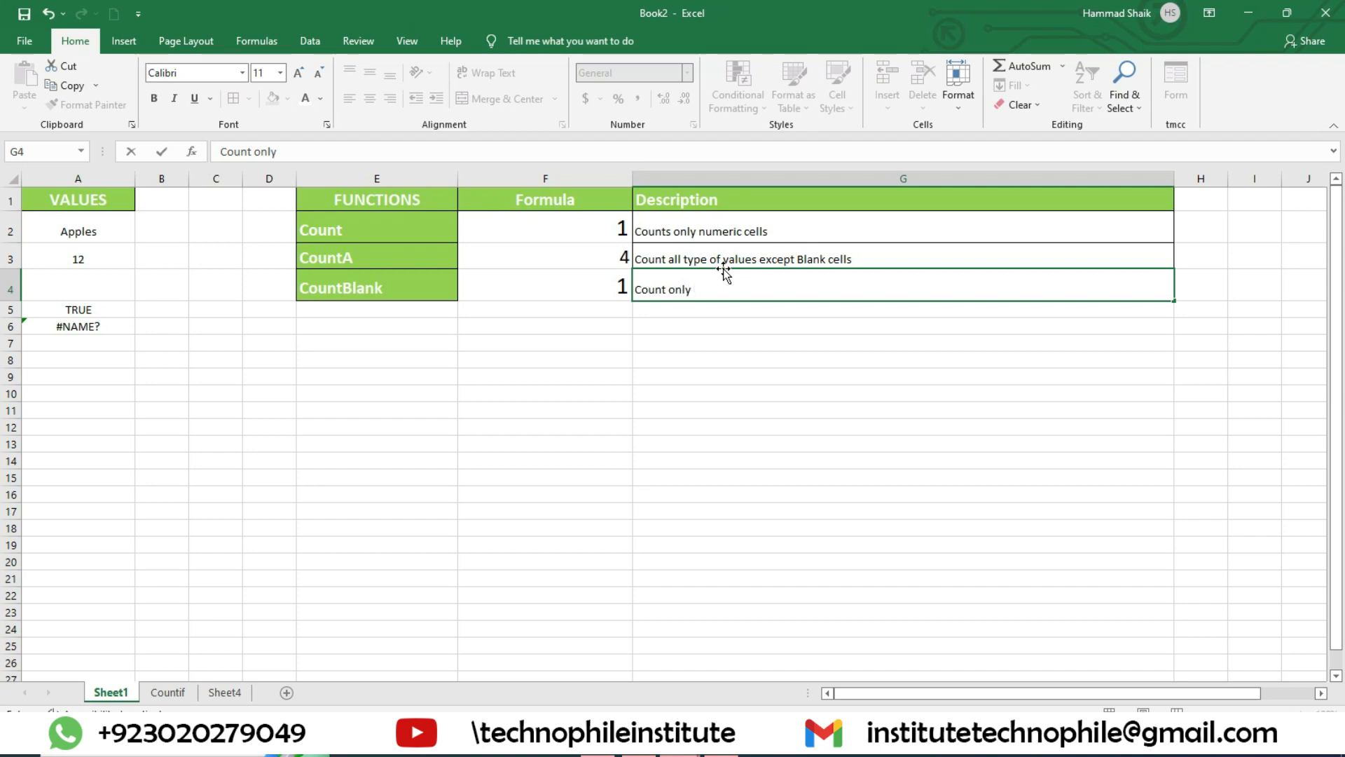
pyautogui.write('Blank Cells')
pyautogui.click(667, 293)
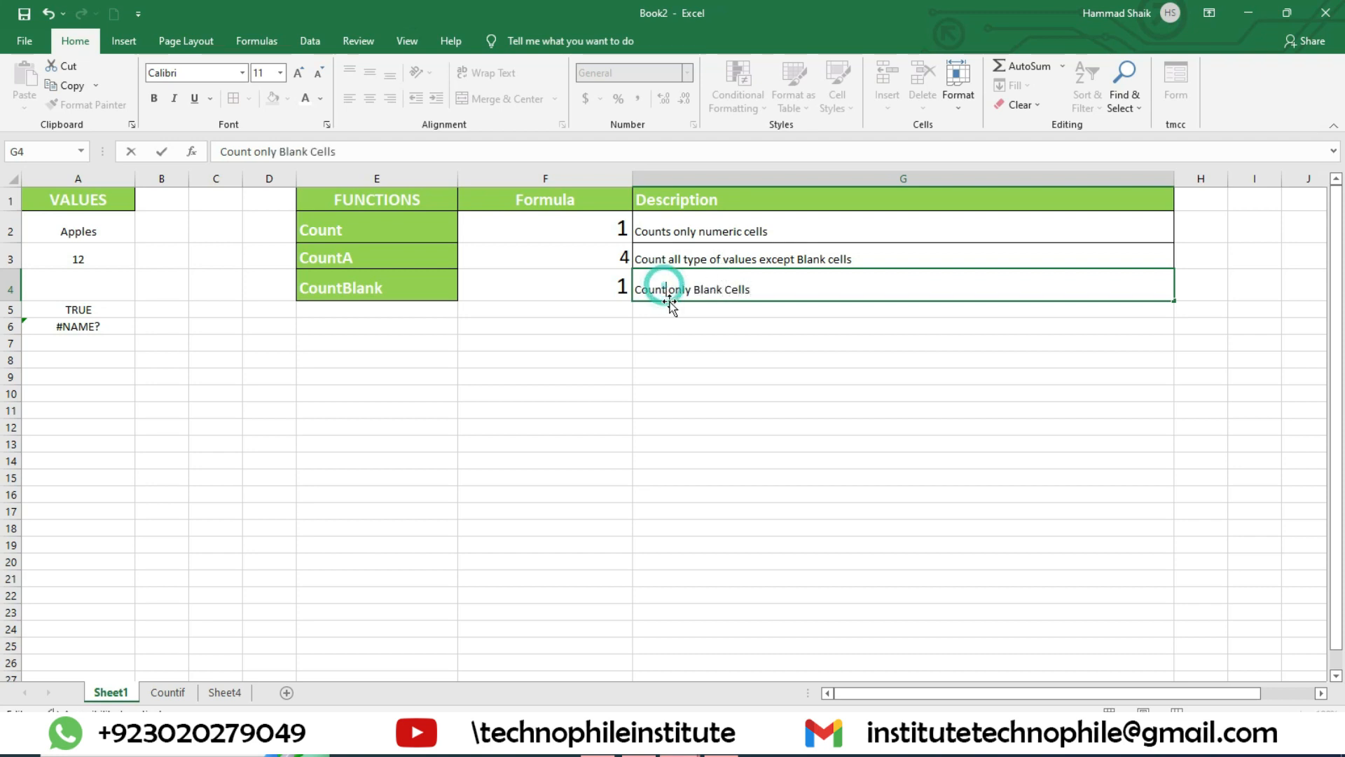
pyautogui.write('s')
pyautogui.press('Return')
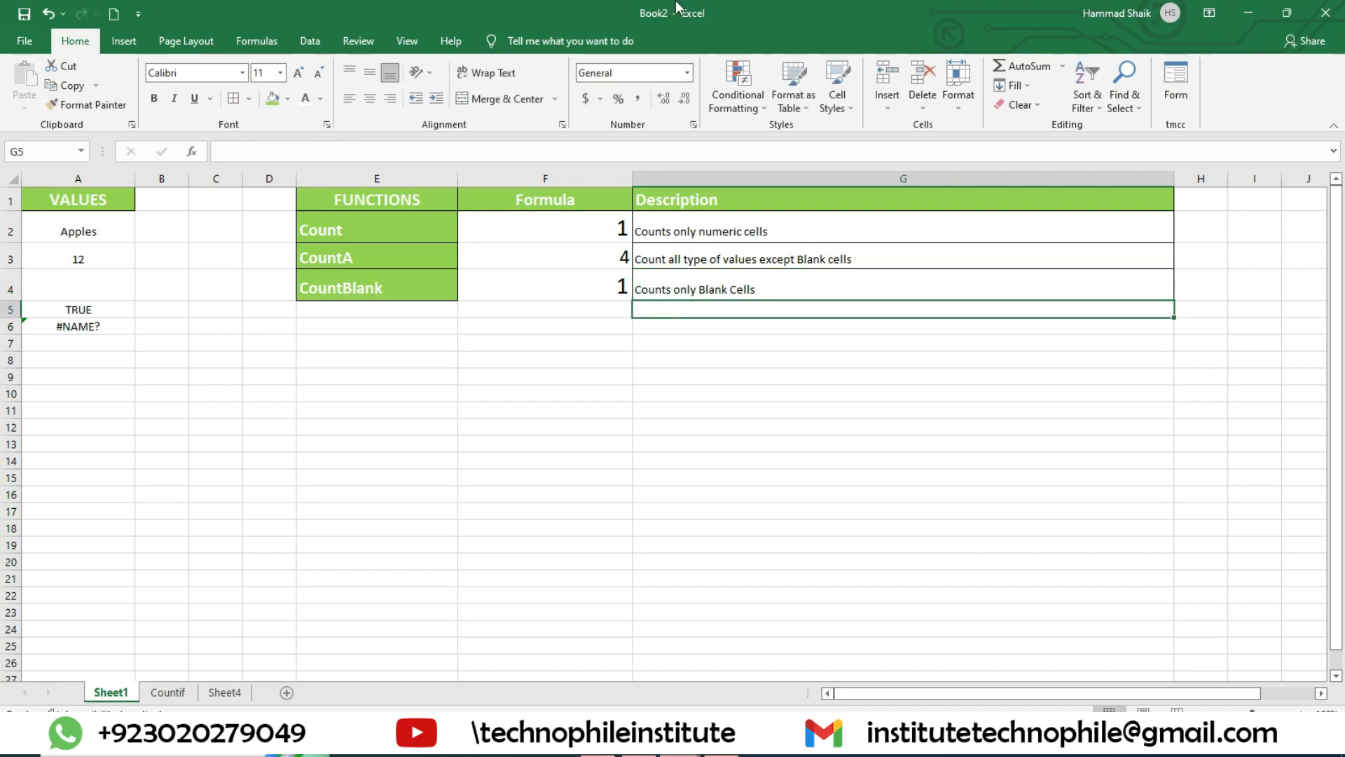
# Step: Review the COUNT, COUNTA and COUNTBLANK formulas in F2, F3 and F4 and the range each one references
pyautogui.click(576, 226)
pyautogui.doubleClick(576, 225)
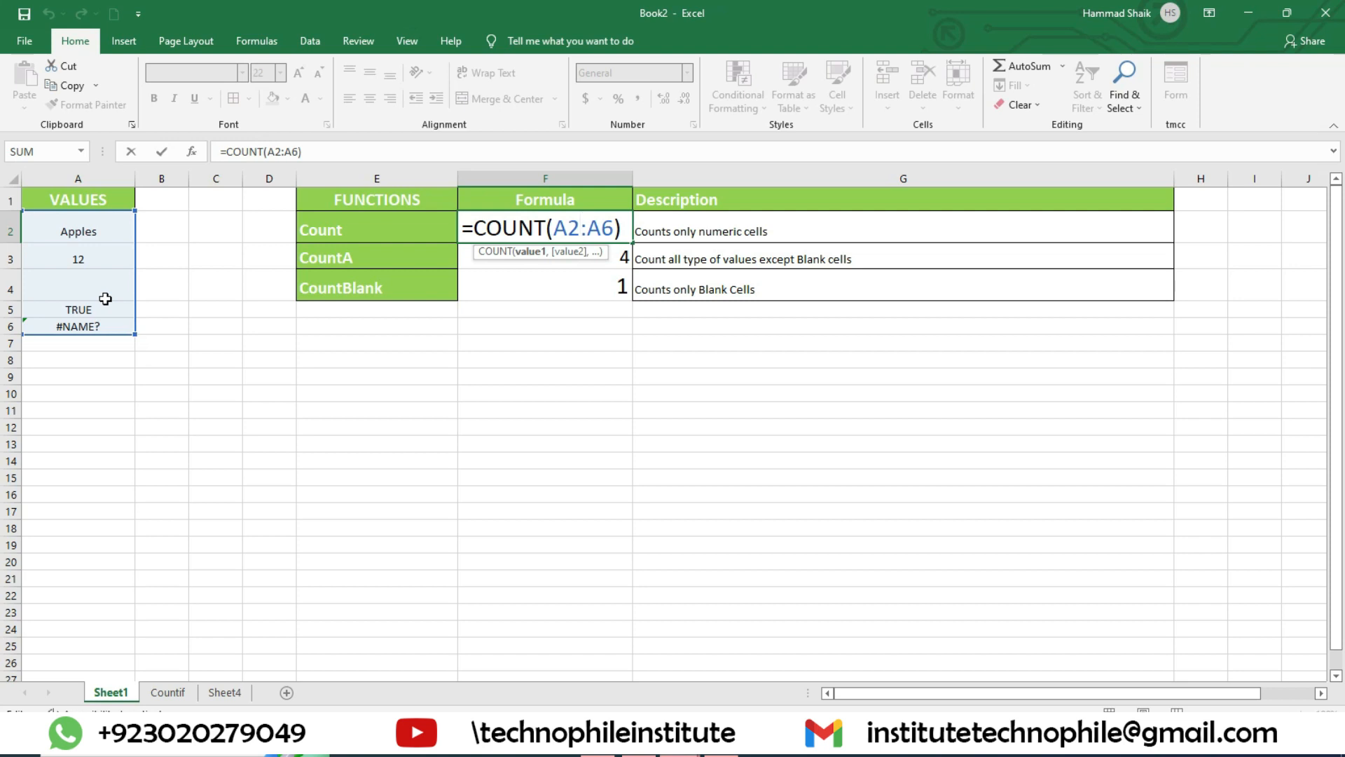
pyautogui.press('Return')
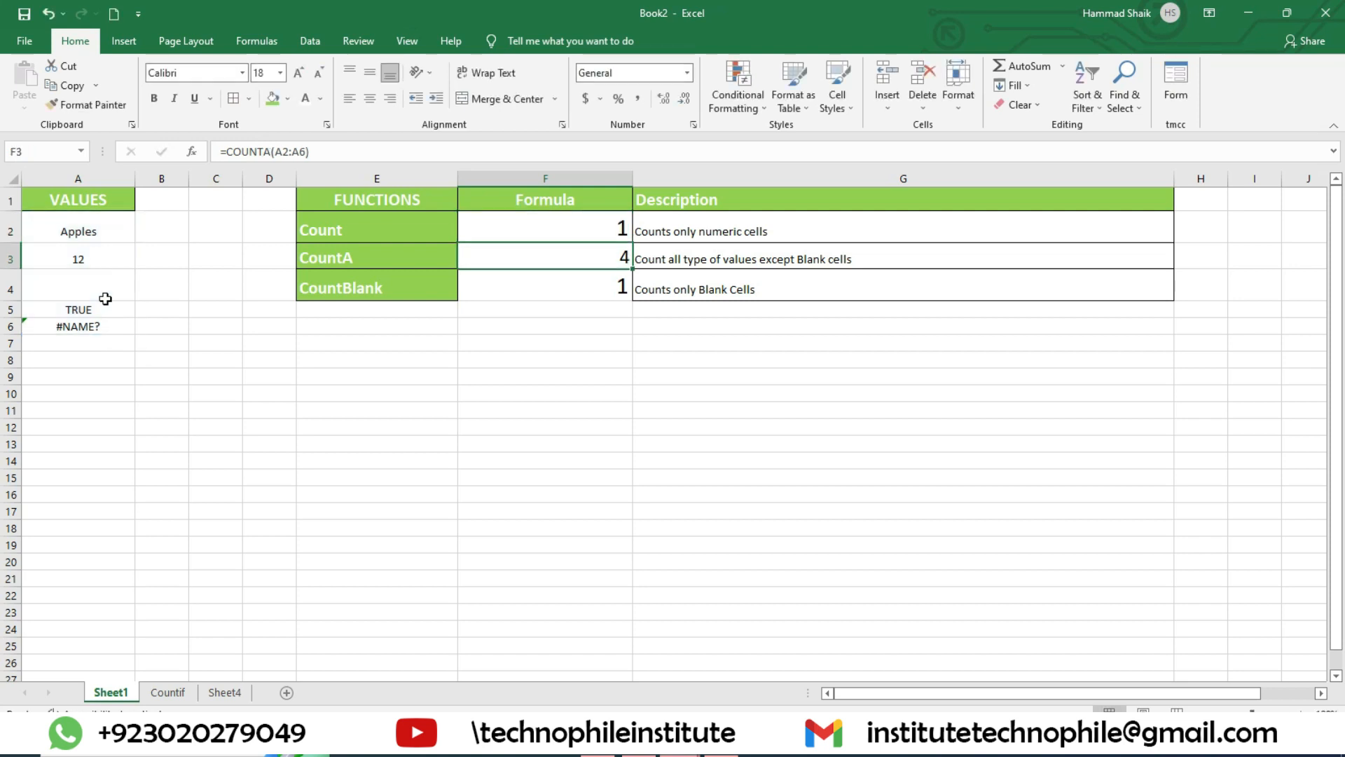
pyautogui.doubleClick(591, 258)
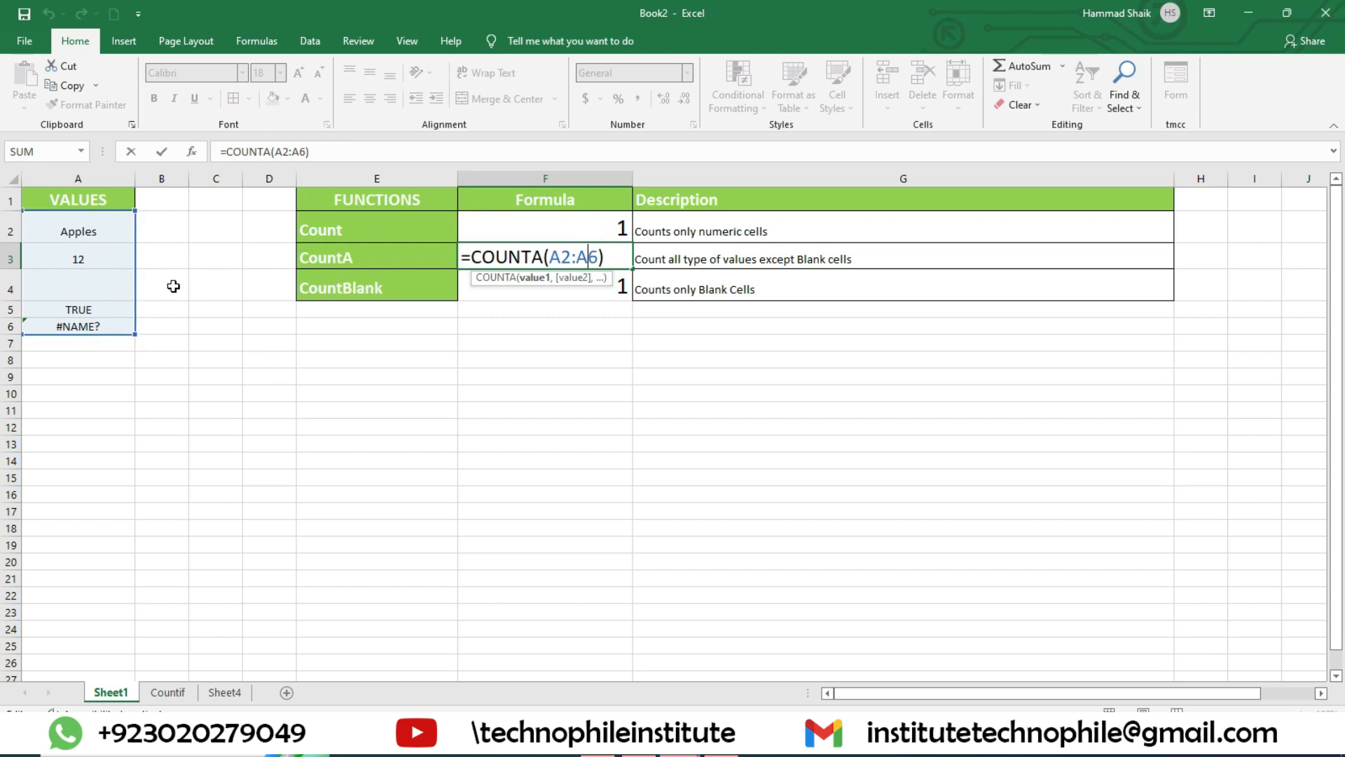
pyautogui.press('Return')
pyautogui.doubleClick(546, 287)
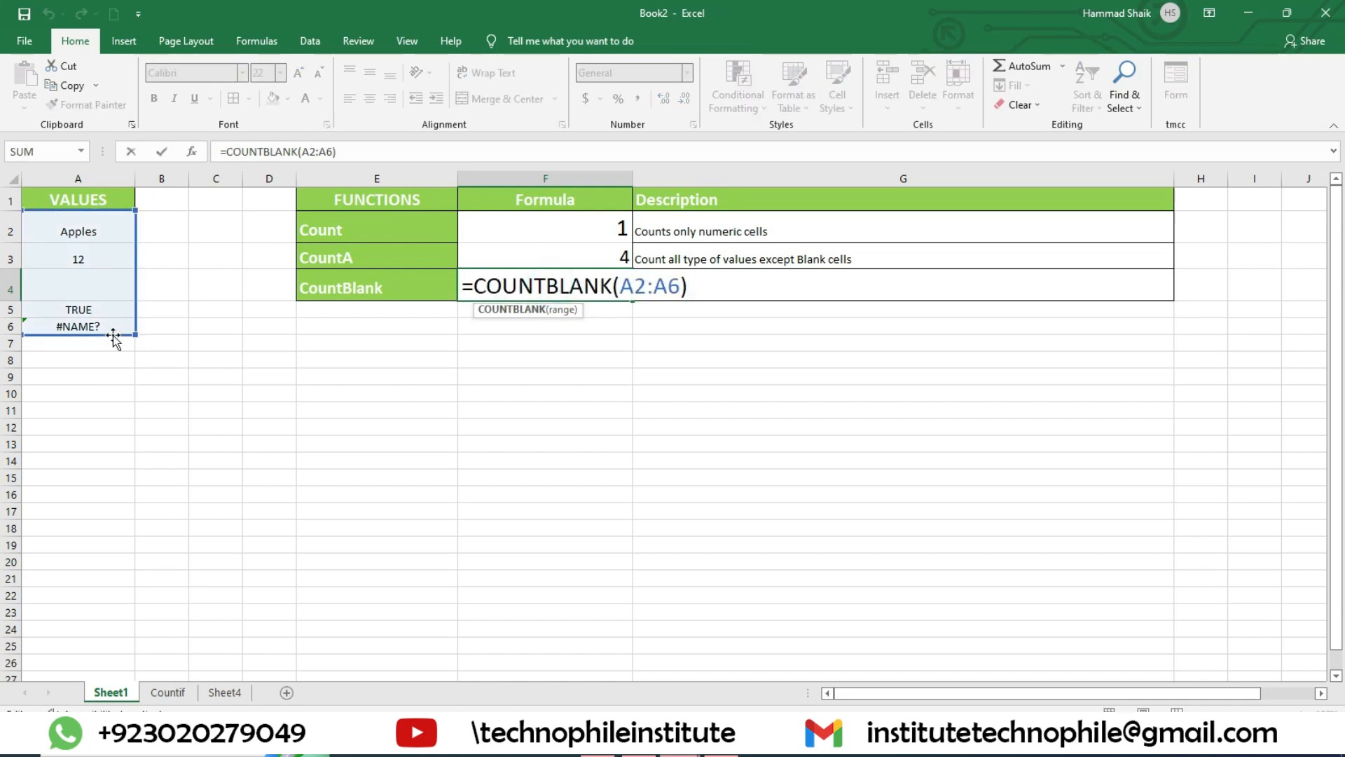
pyautogui.press('Return')
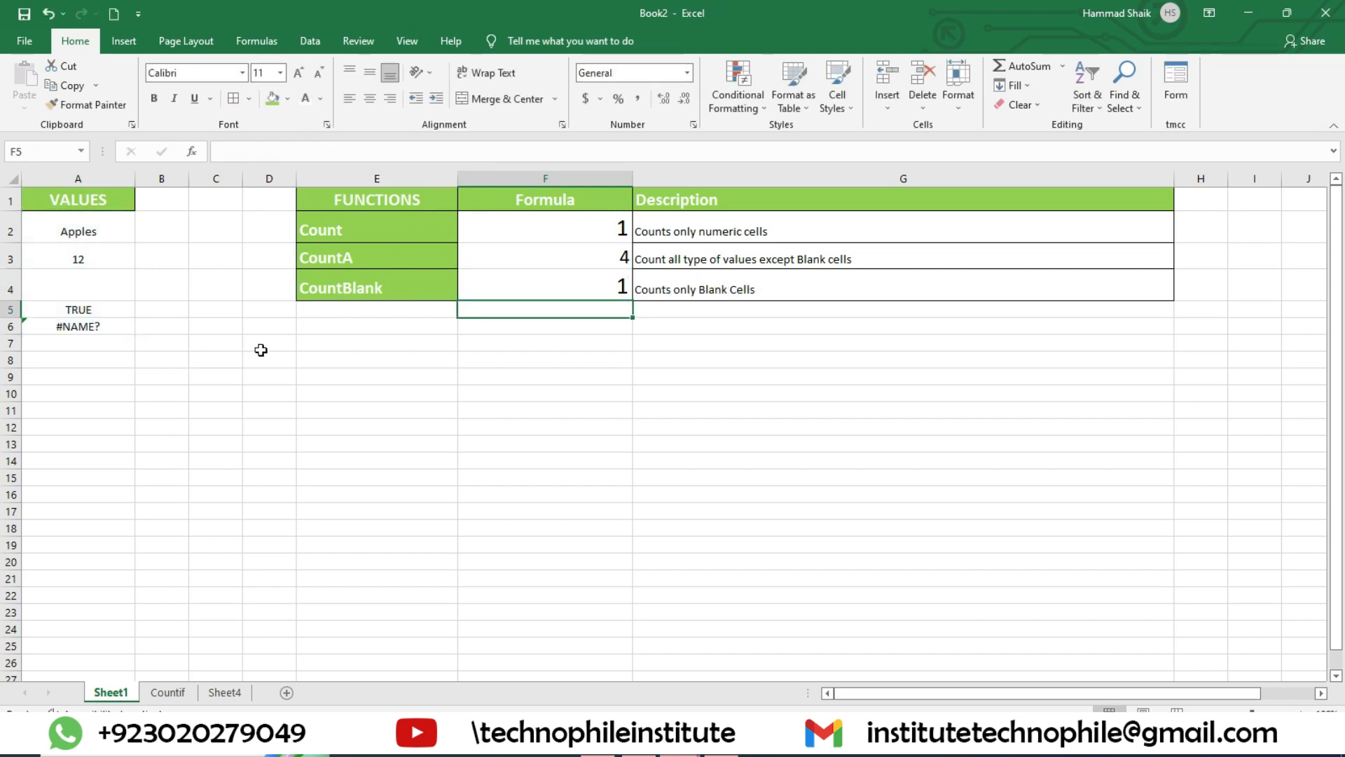
# Step: Open the Countif sheet and look over the Monday to Saturday attendance records in B1:G10
pyautogui.click(181, 689)
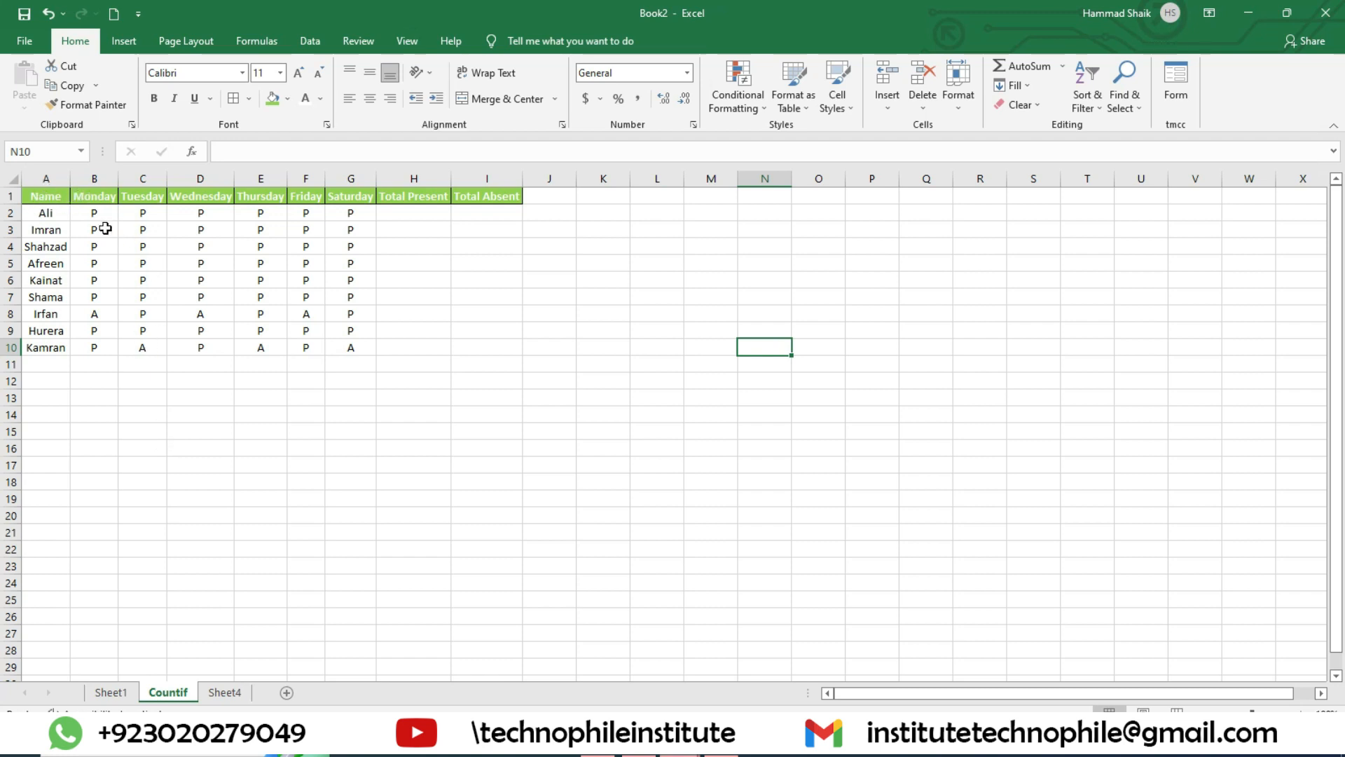
pyautogui.click(58, 182)
pyautogui.moveTo(94, 196); pyautogui.dragTo(358, 355)
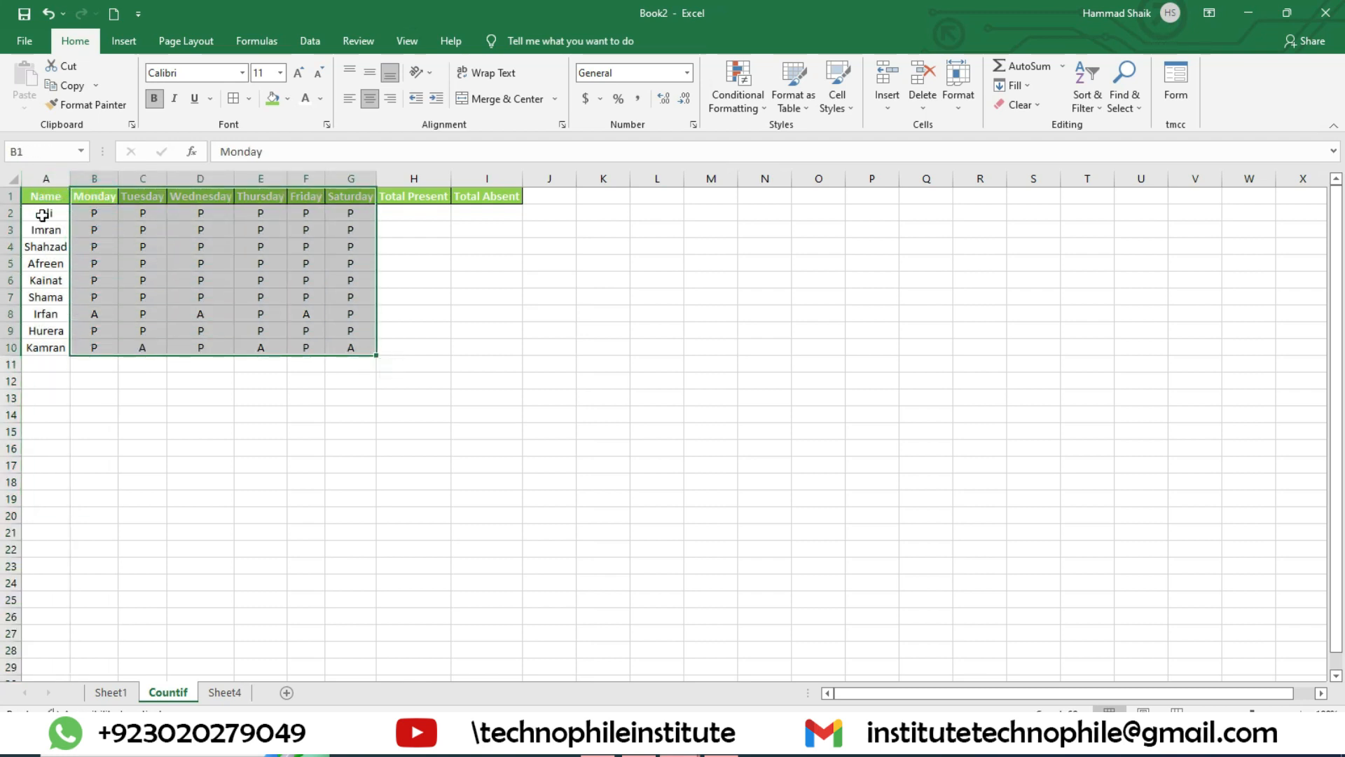
pyautogui.click(89, 211)
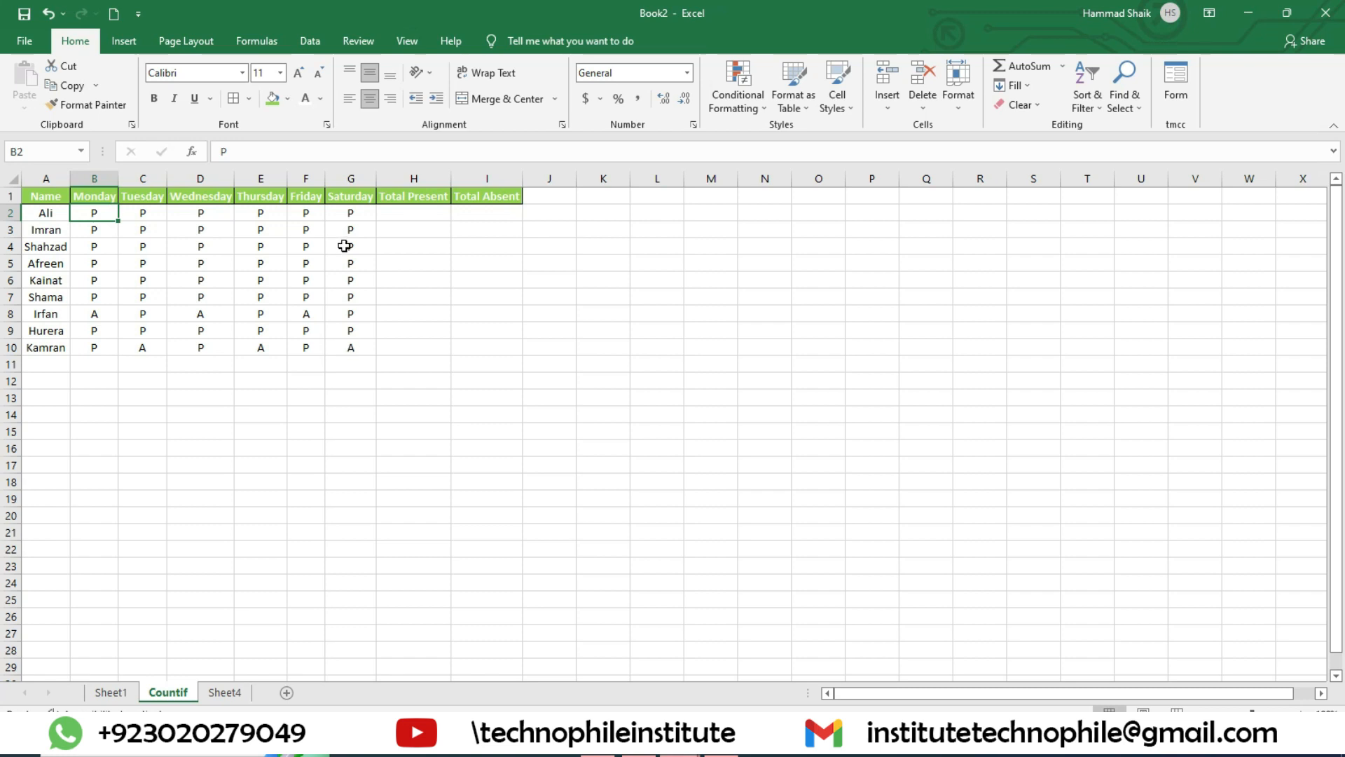
# Step: Enter =COUNTIF(B2:G2,"P") in the Total Present cell H2 and fill it down to H10
pyautogui.click(407, 213)
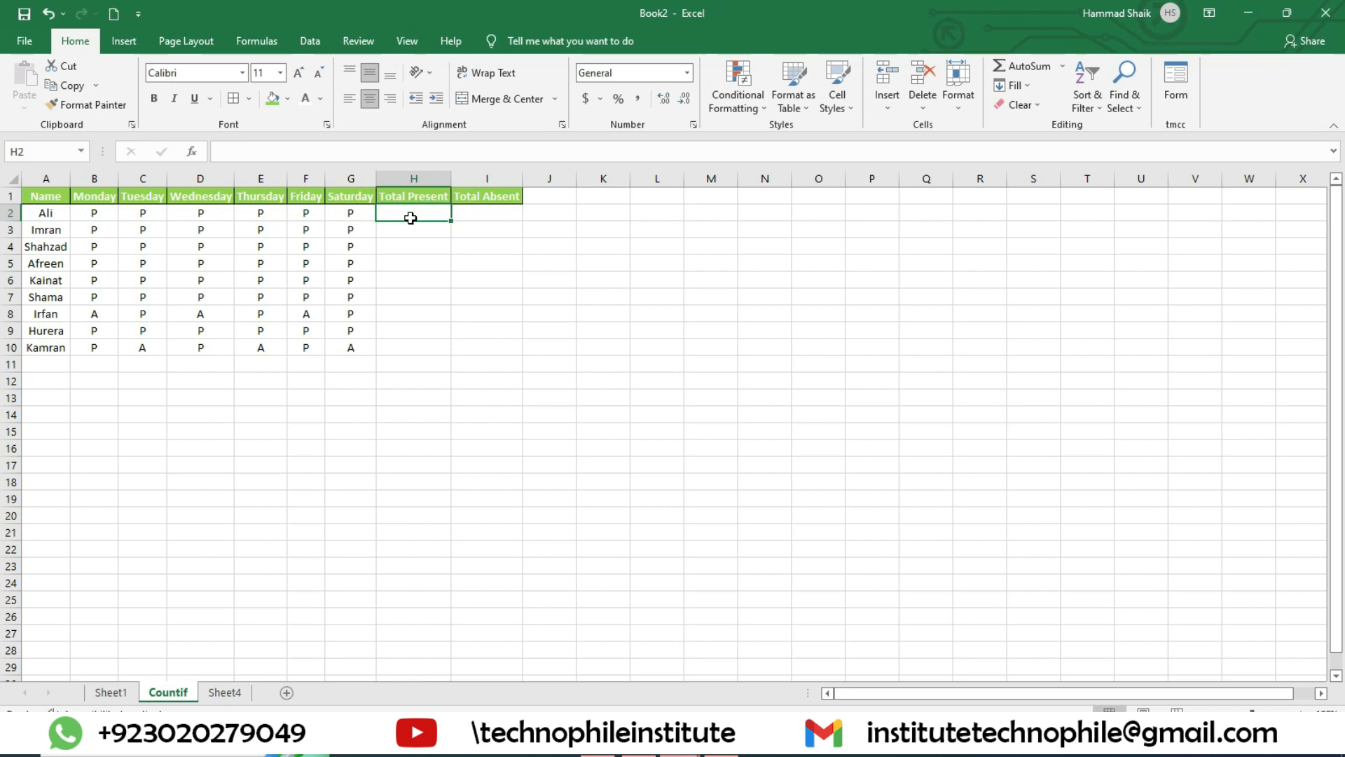
pyautogui.write('=coun')
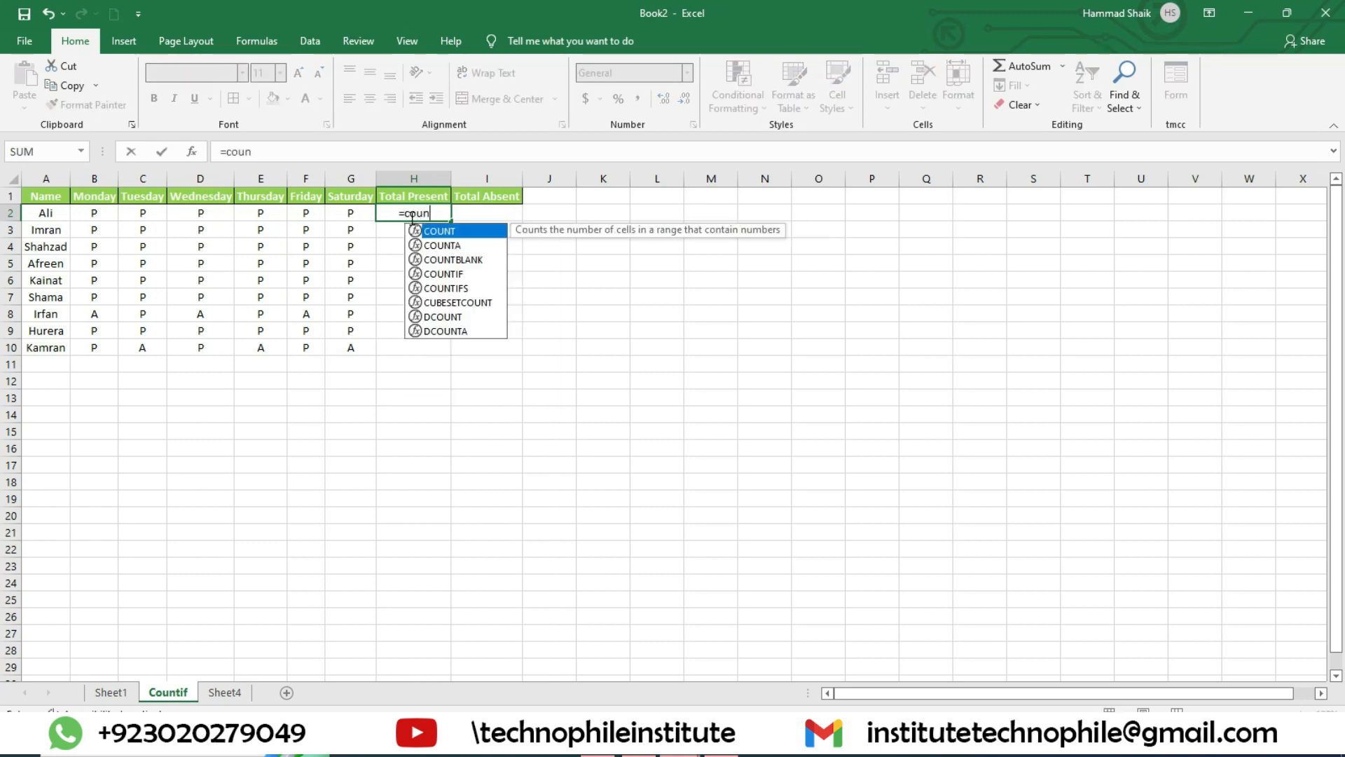
pyautogui.write('tif(')
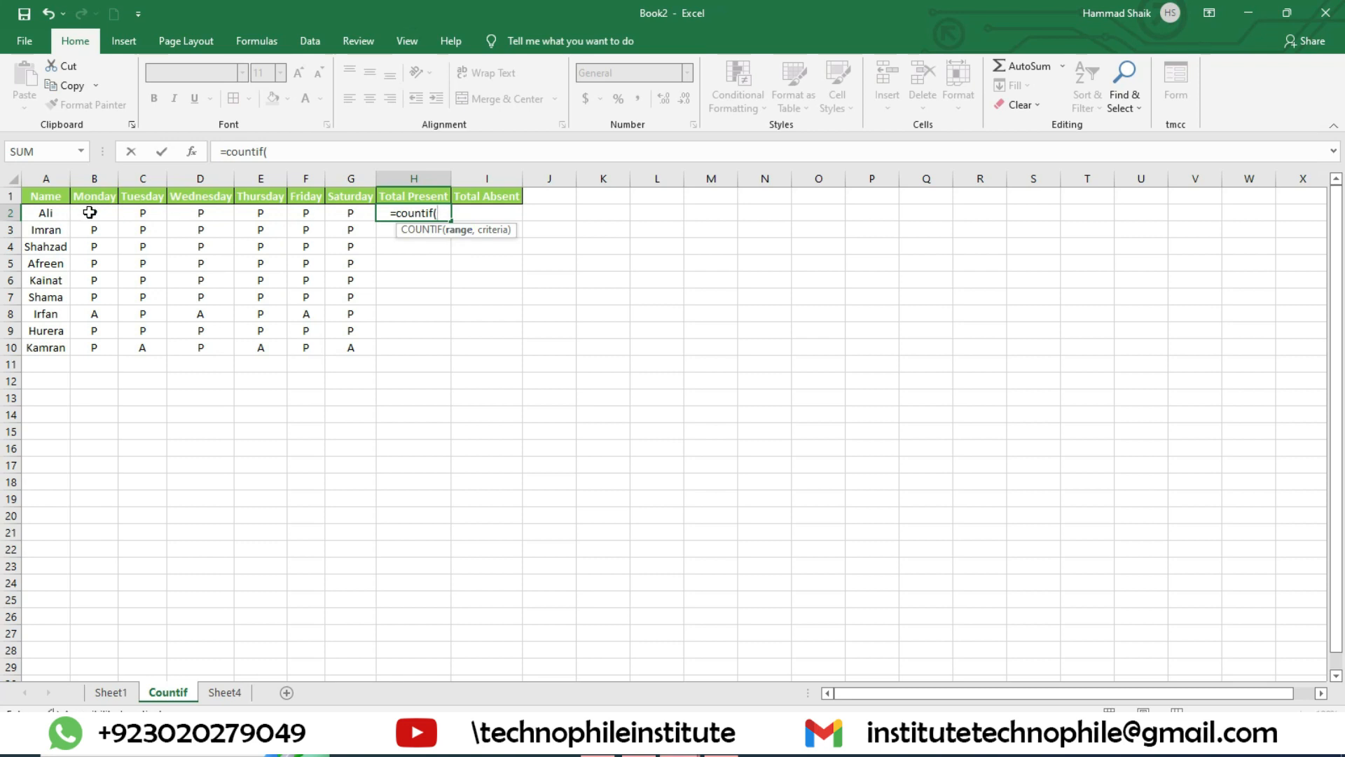
pyautogui.moveTo(89, 212); pyautogui.dragTo(343, 212)
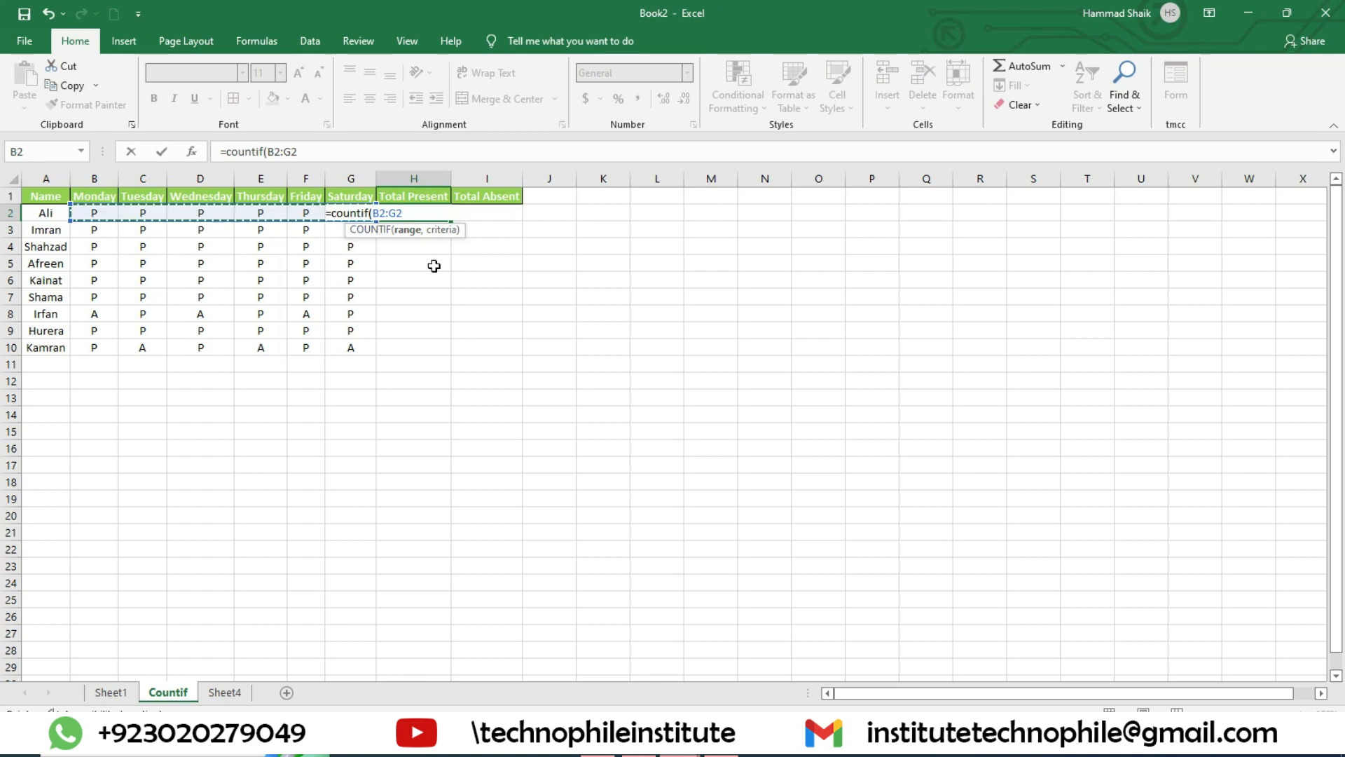
pyautogui.write(',"P')
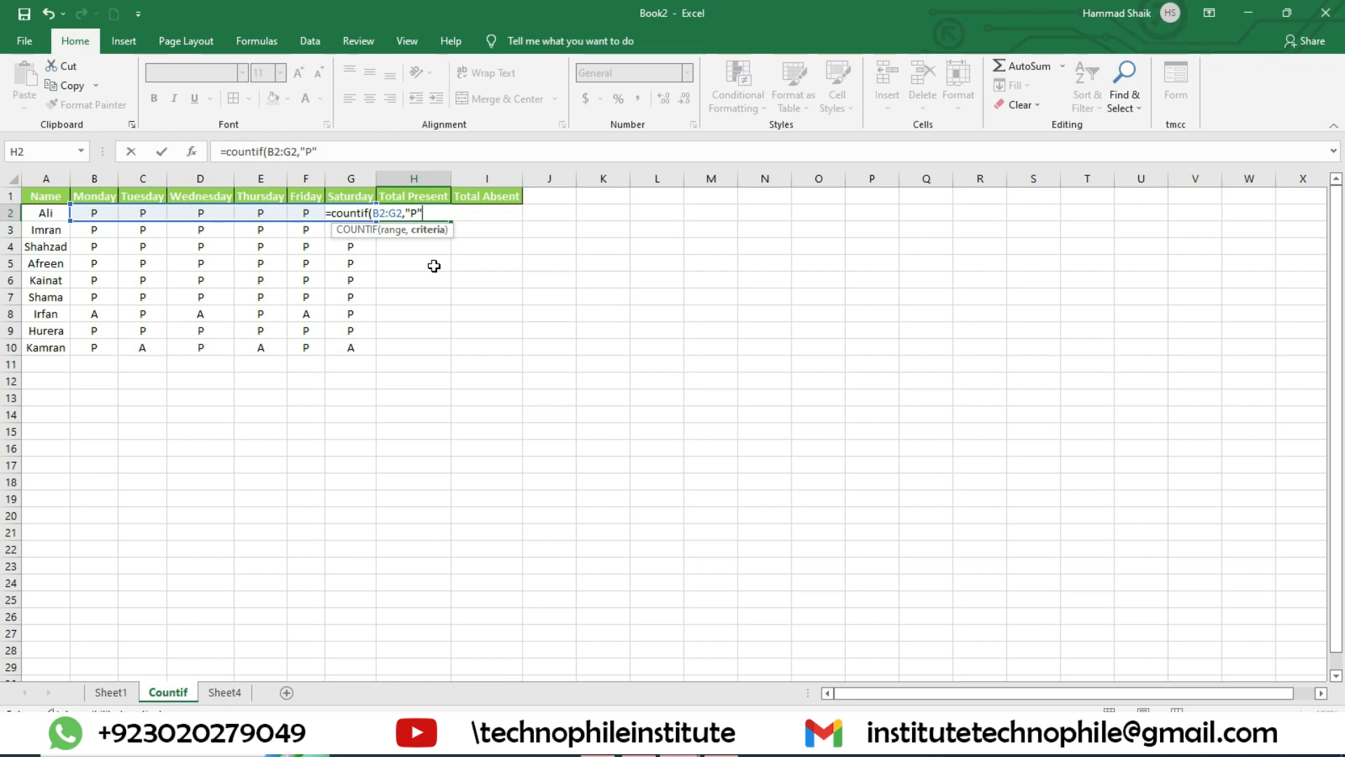
pyautogui.write(')')
pyautogui.press('Return')
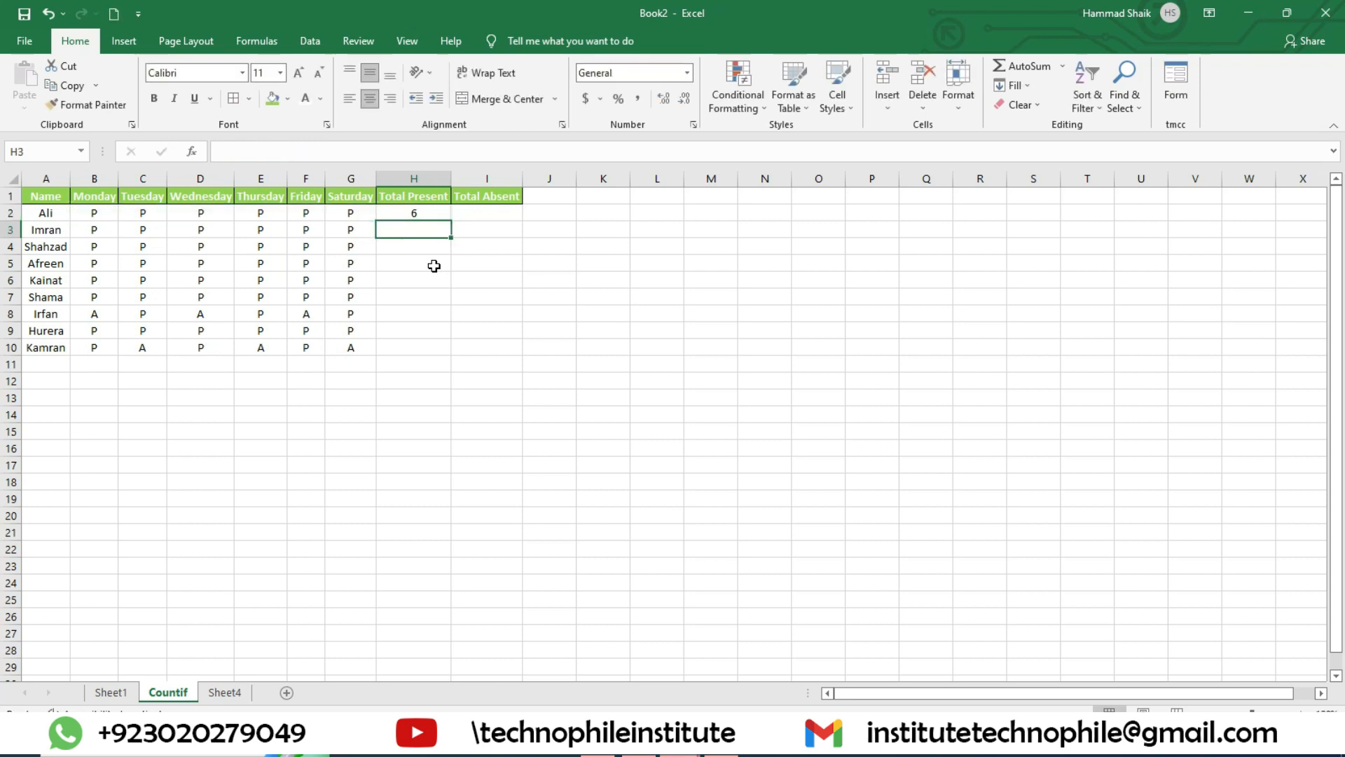
pyautogui.click(424, 215)
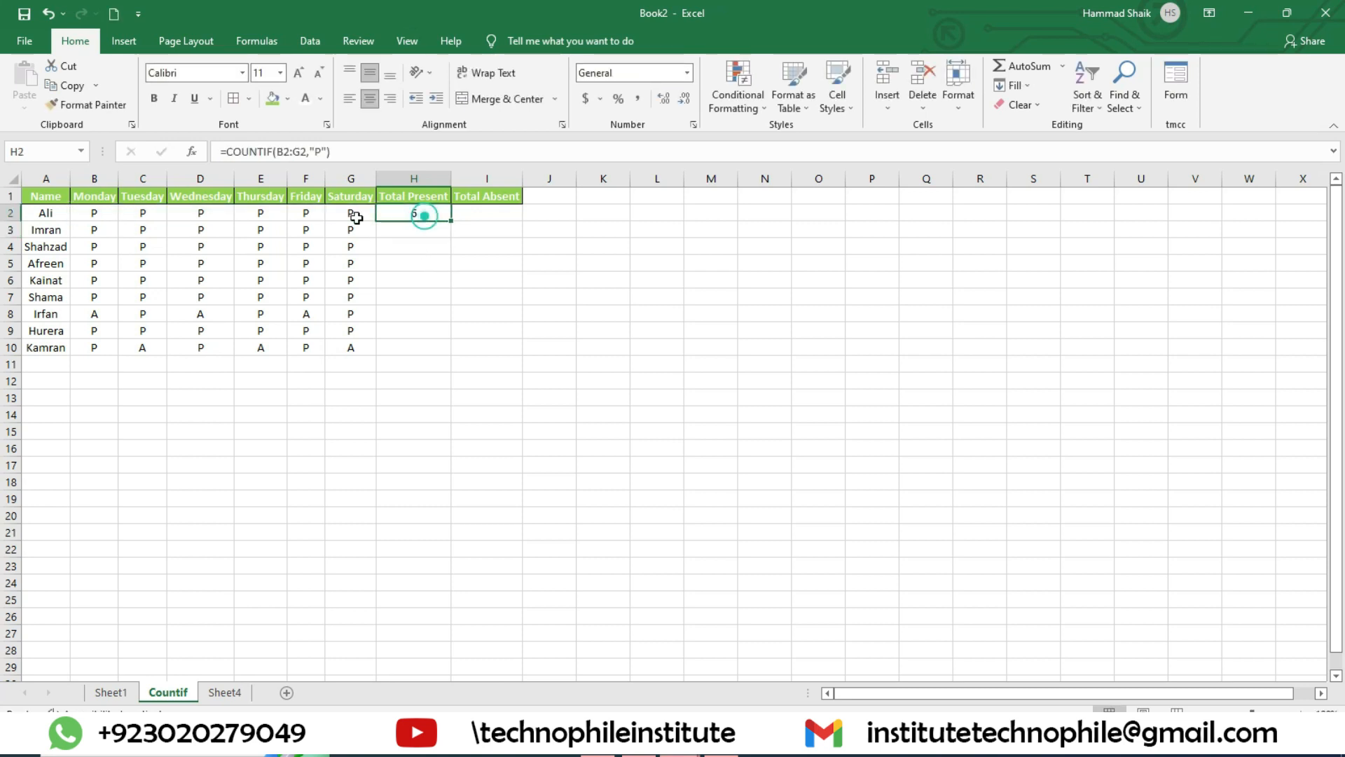
pyautogui.doubleClick(452, 220)
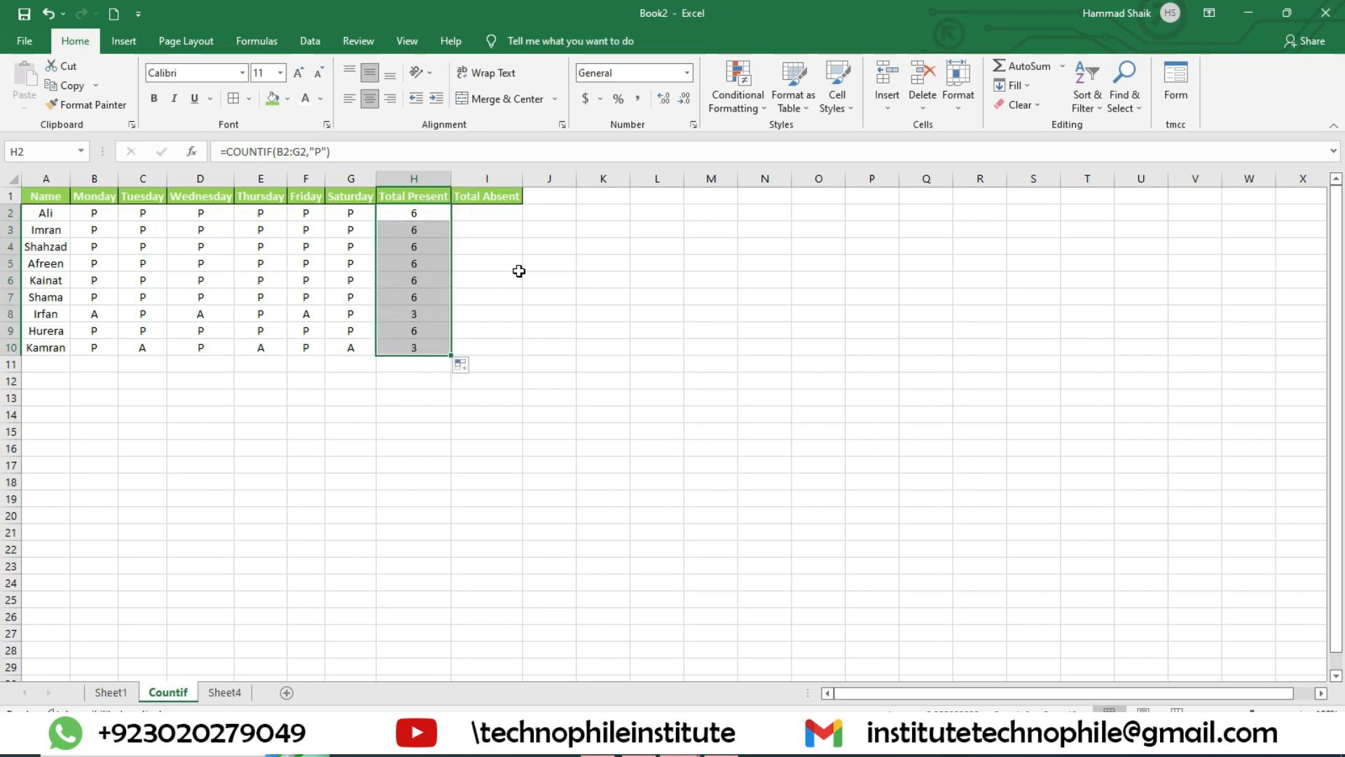
# Step: Enter =COUNTIF(B2:G2,"A") in the Total Absent cell I2 and fill it down to I10
pyautogui.click(513, 213)
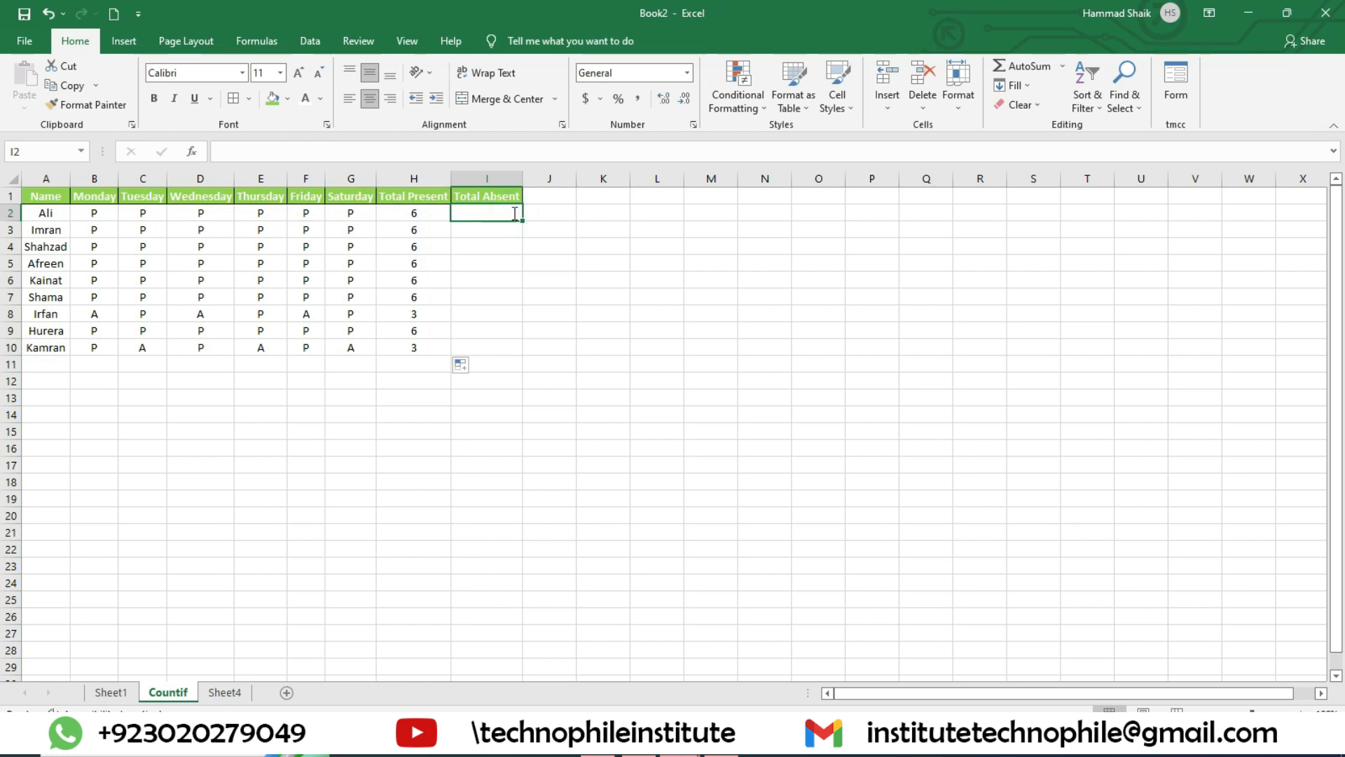
pyautogui.write('=count')
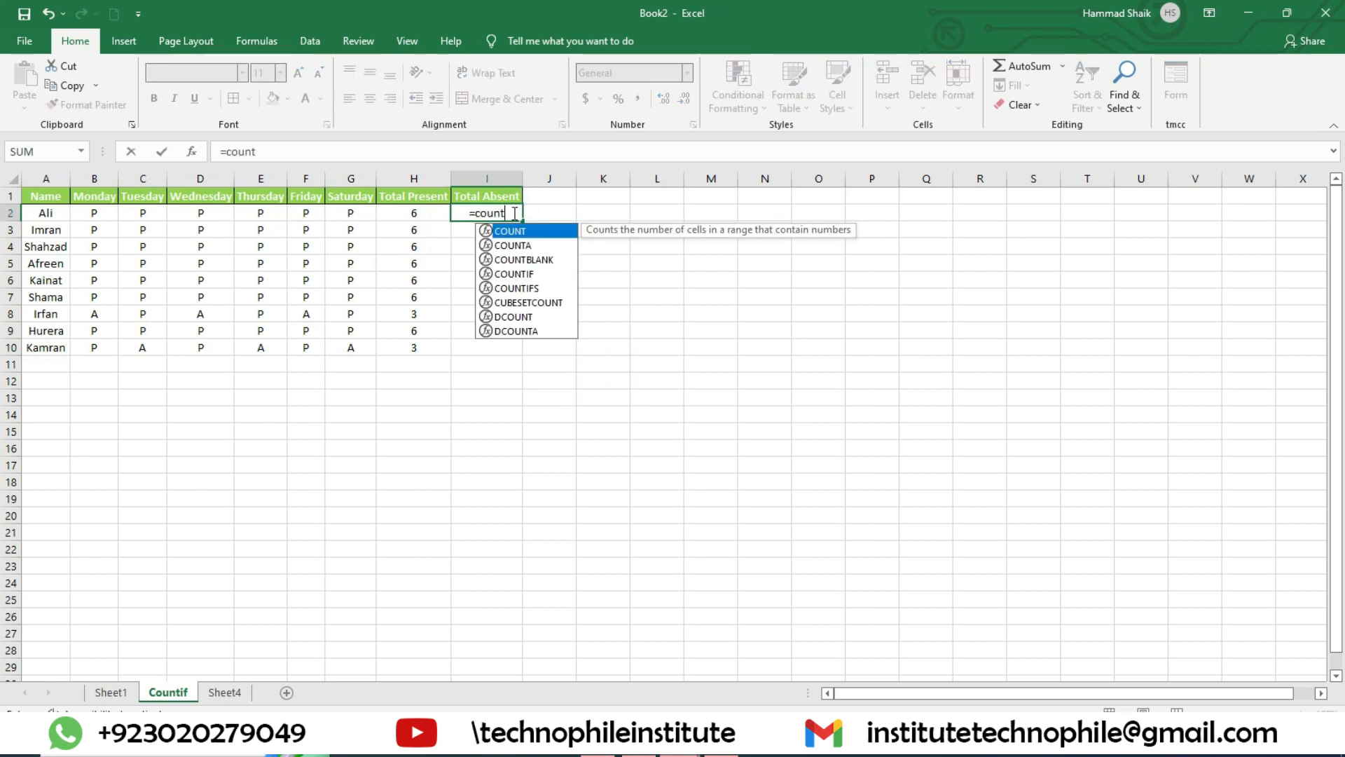
pyautogui.write('if(')
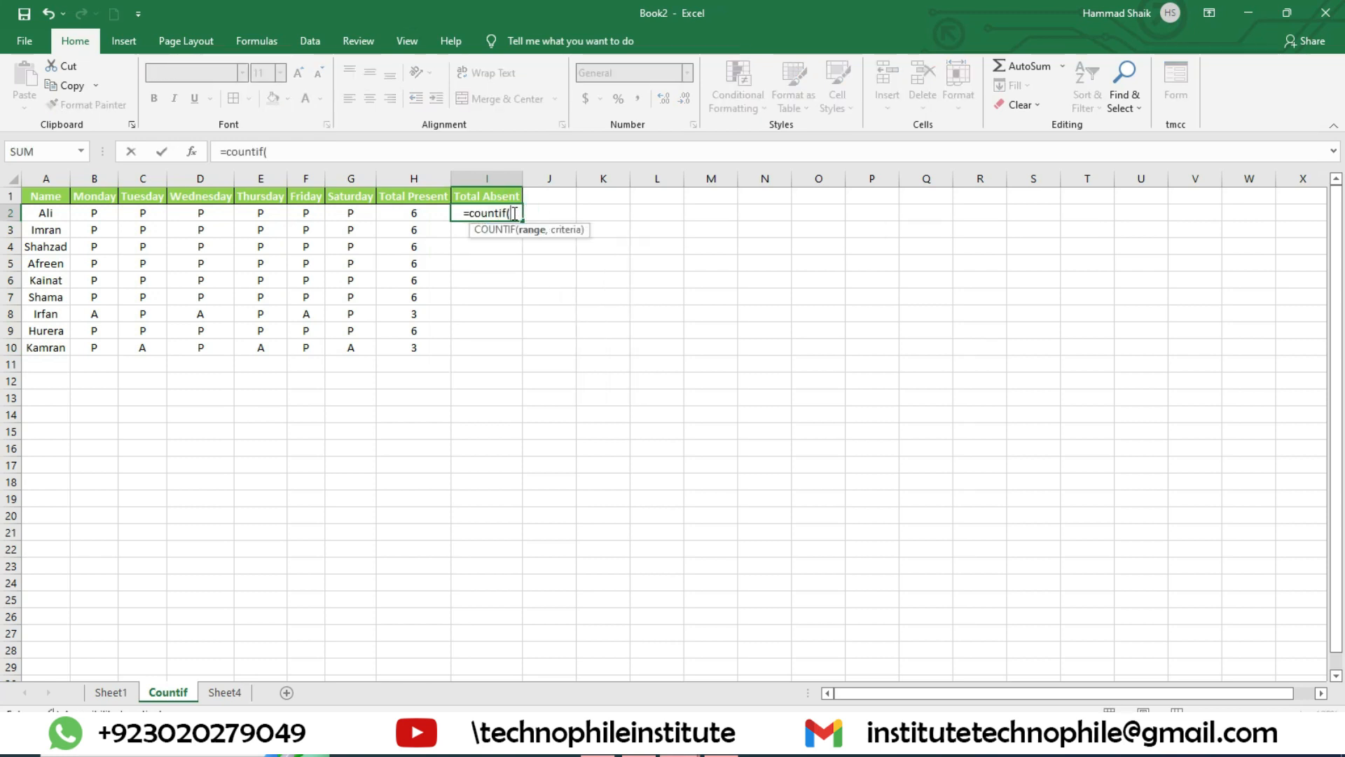
pyautogui.moveTo(93, 213); pyautogui.dragTo(329, 210)
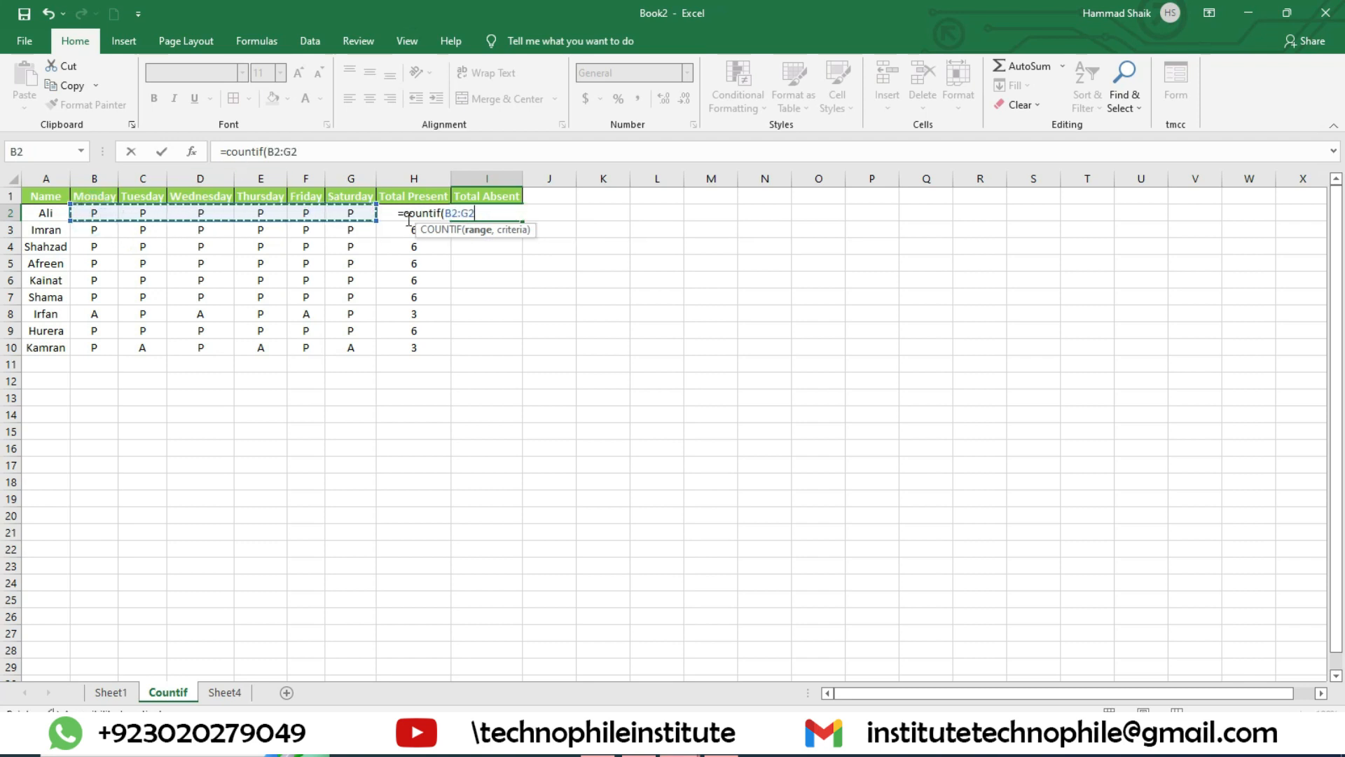
pyautogui.write(',')
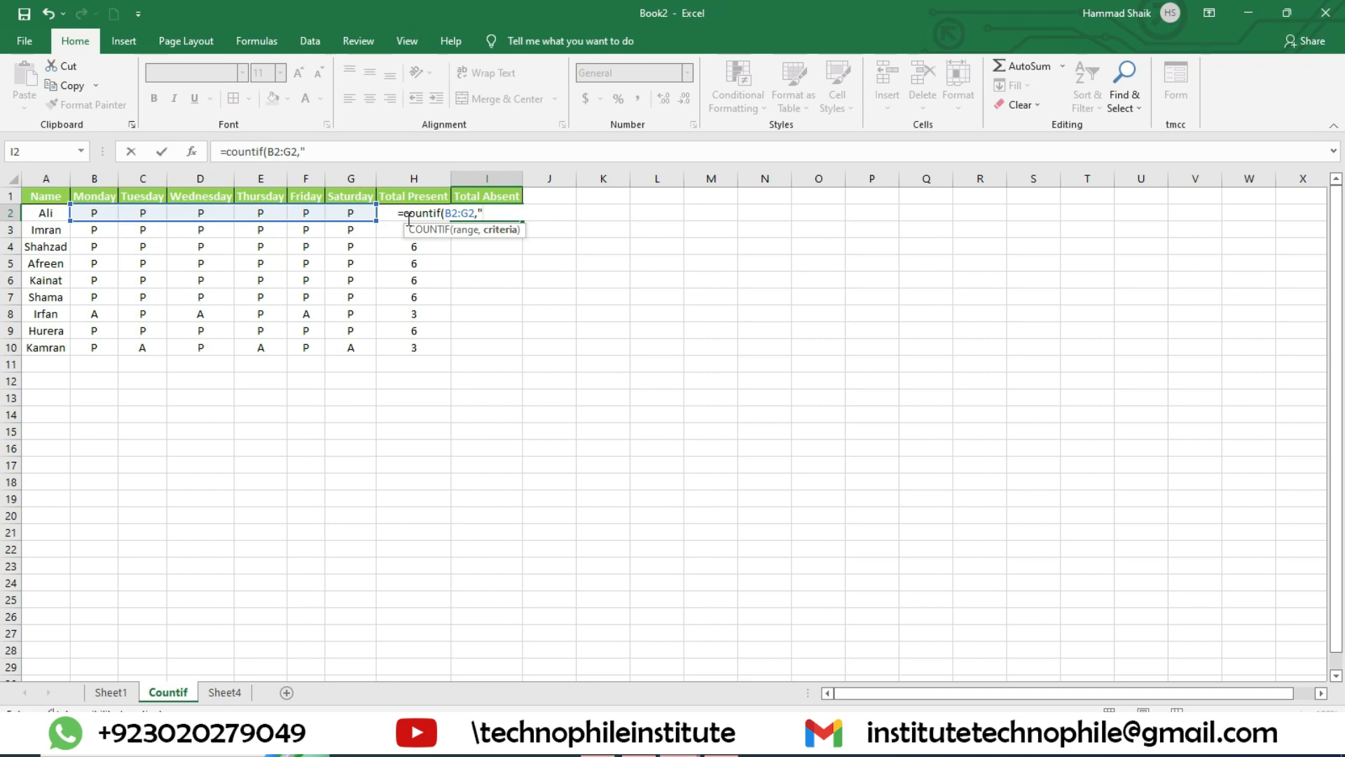
pyautogui.write('"A")')
pyautogui.press('Return')
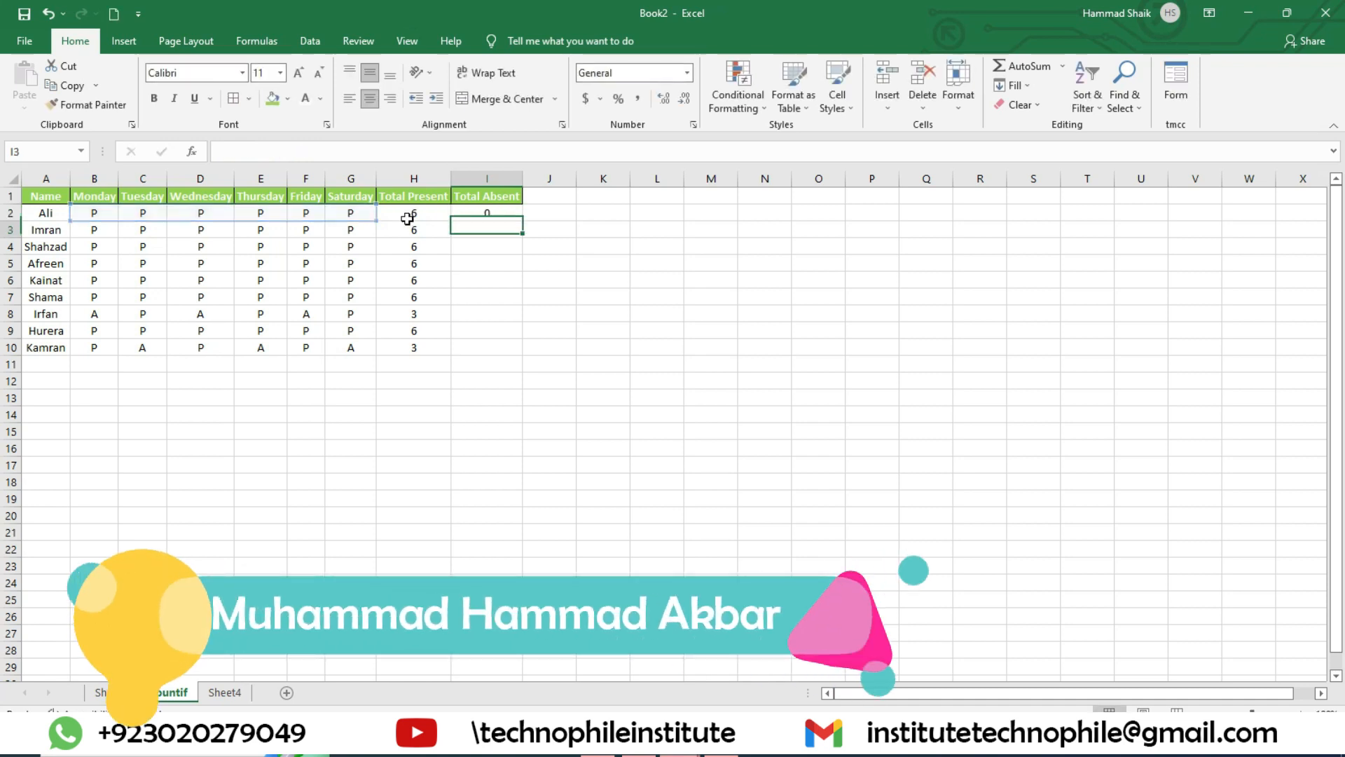
pyautogui.click(476, 214)
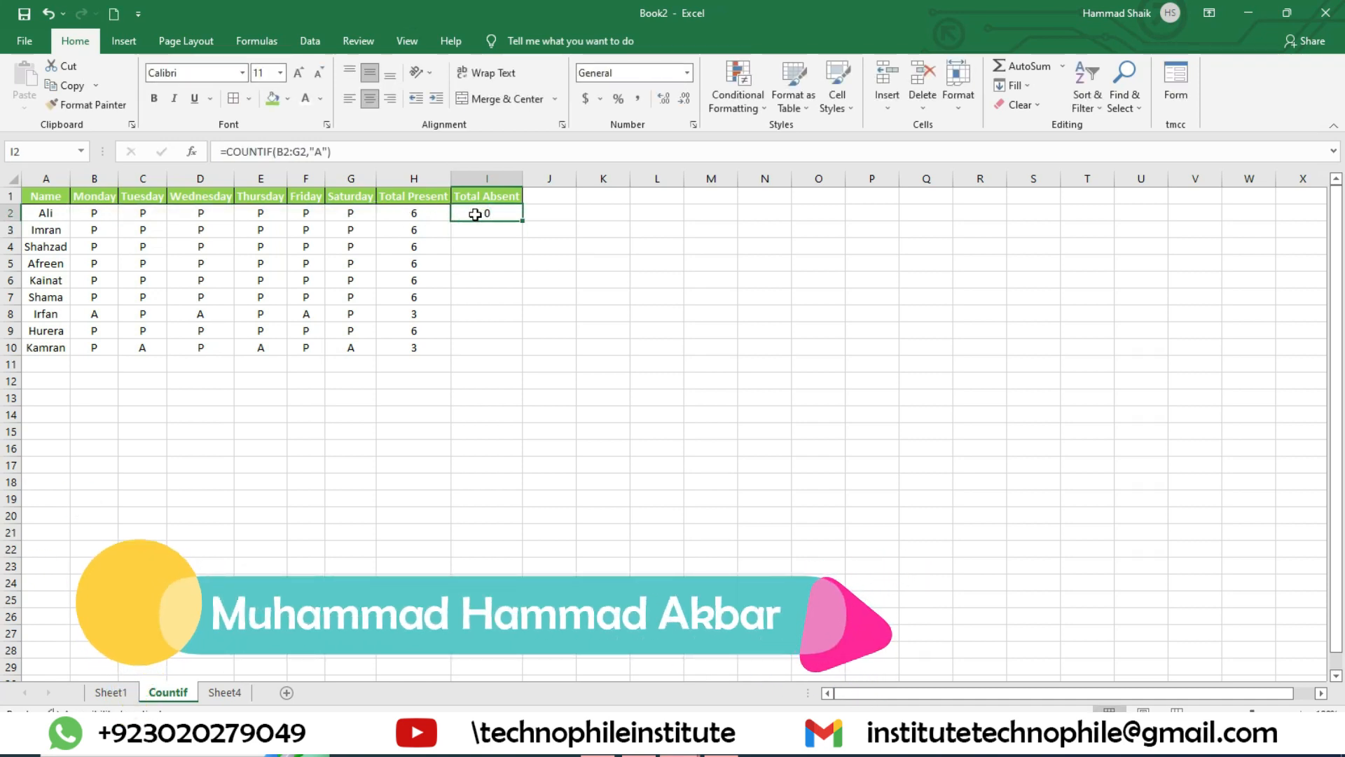
pyautogui.doubleClick(522, 220)
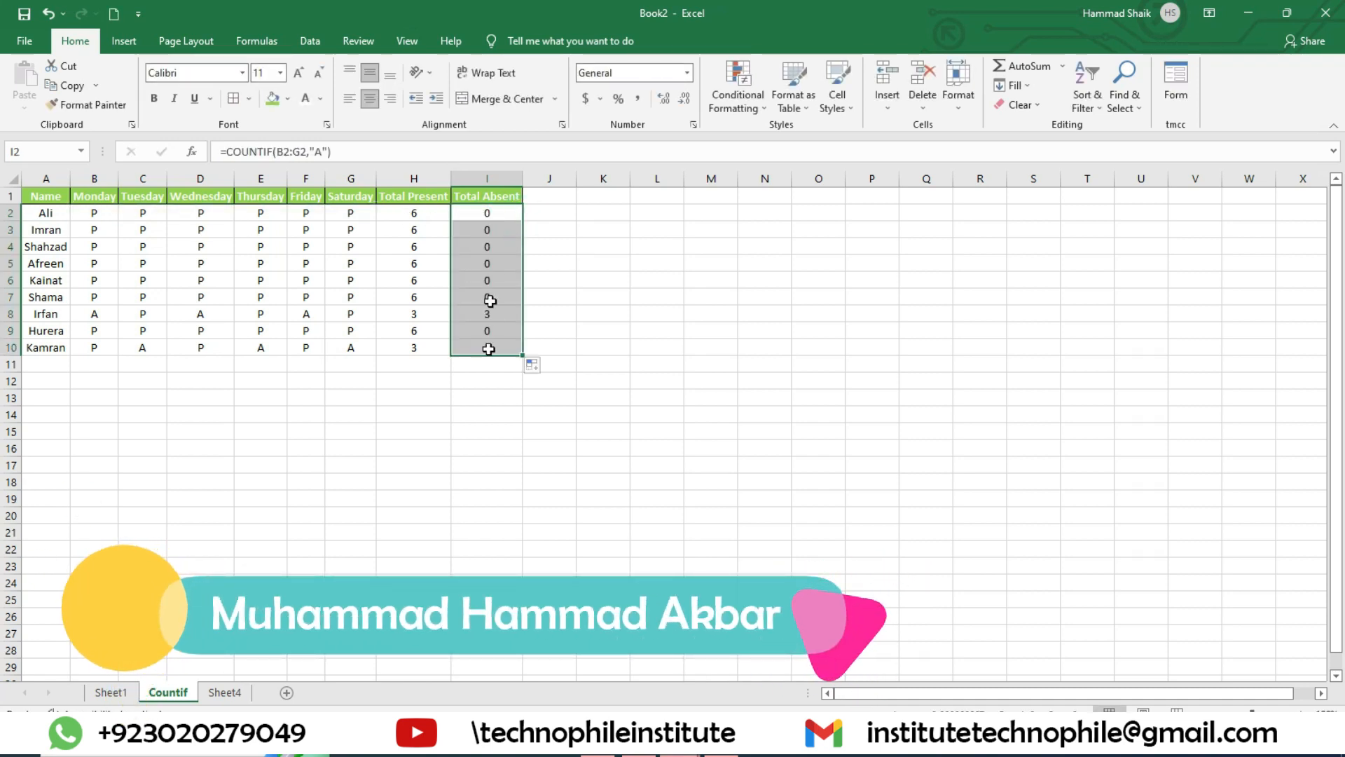
pyautogui.moveTo(494, 314); pyautogui.dragTo(147, 317)
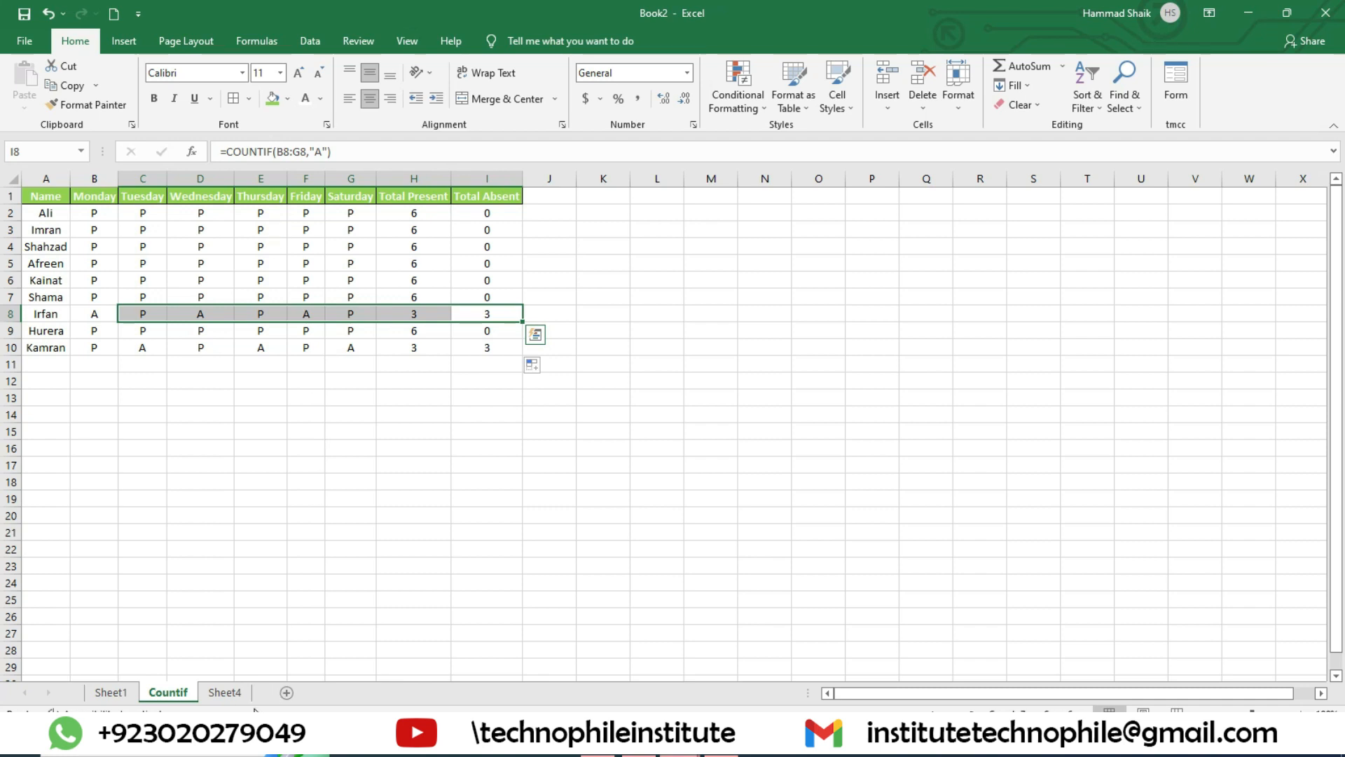
# Step: On Sheet4, enter =COUNTIF(A1:A6,"Apples") in F1 to count the Apples entries in the fruit list
pyautogui.click(225, 692)
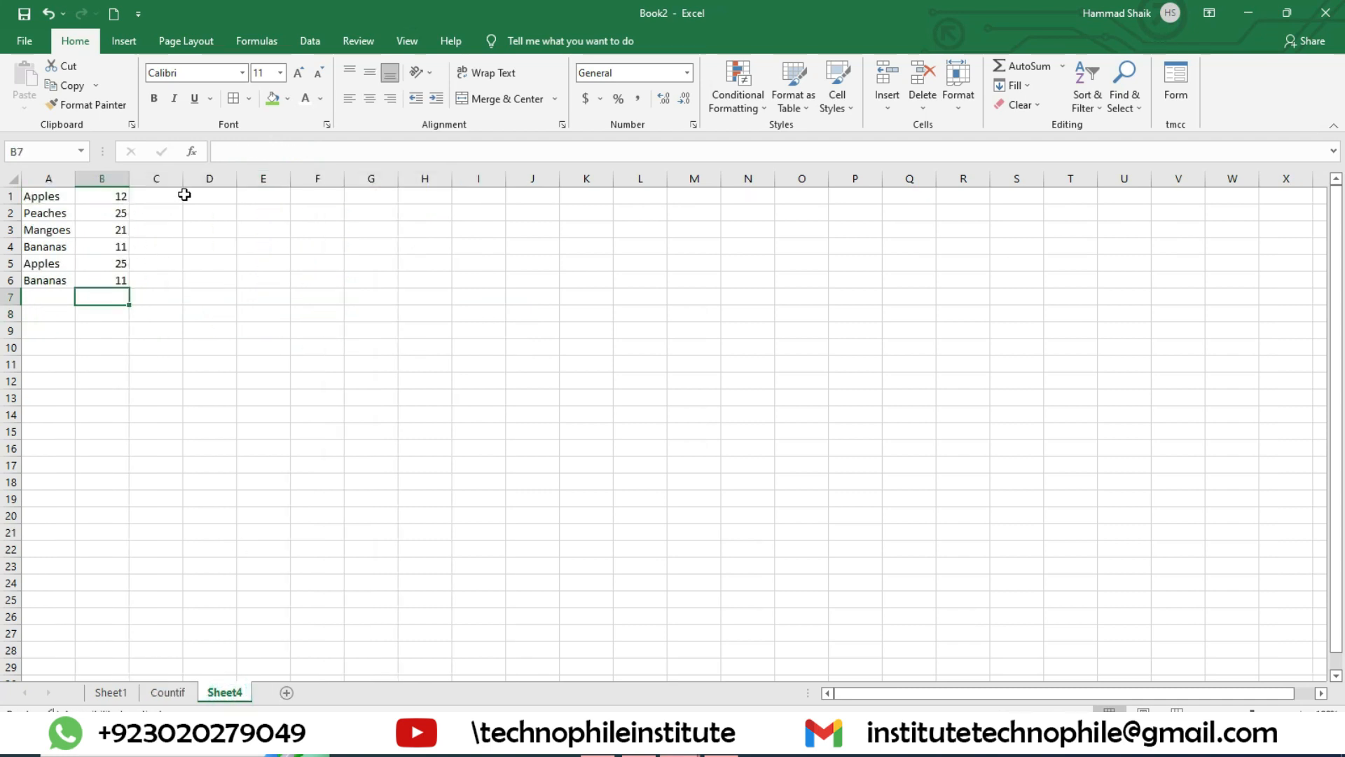
pyautogui.click(284, 198)
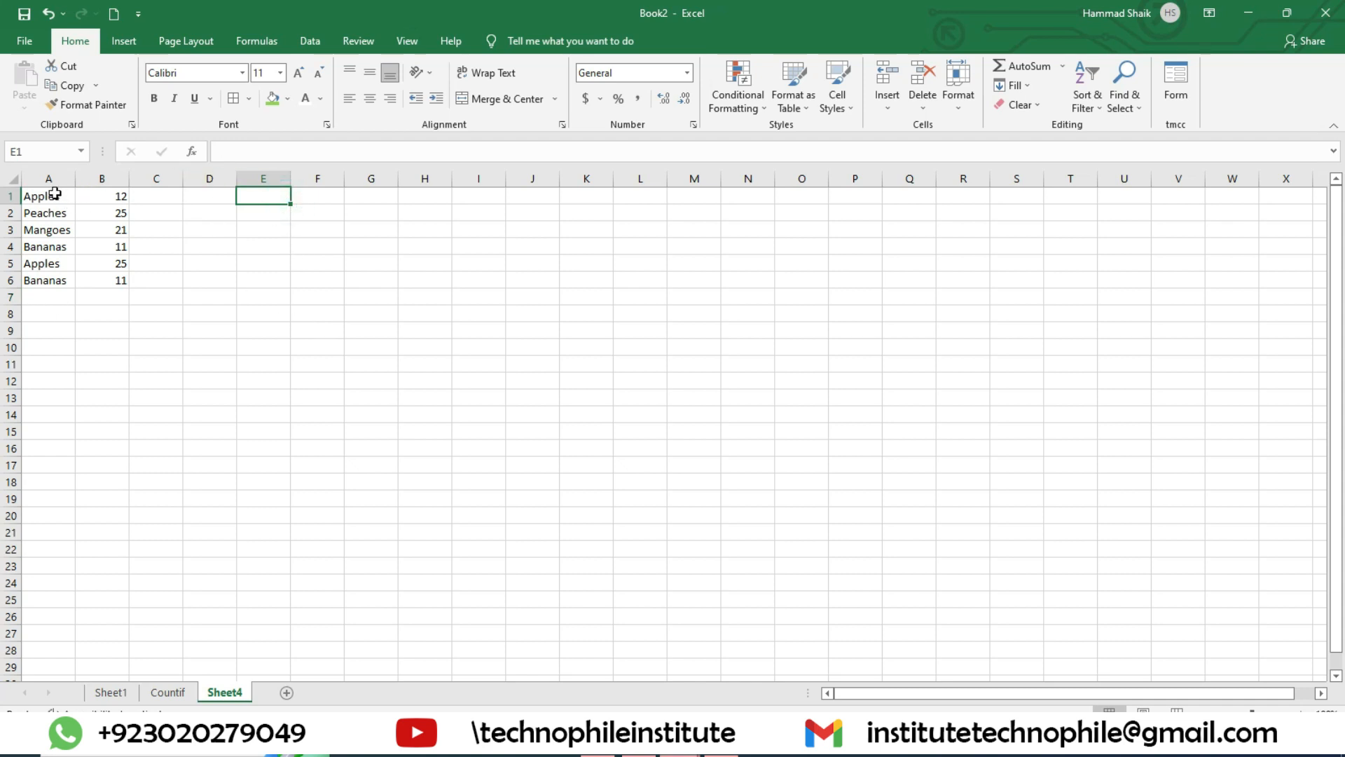
pyautogui.moveTo(59, 199); pyautogui.dragTo(66, 280)
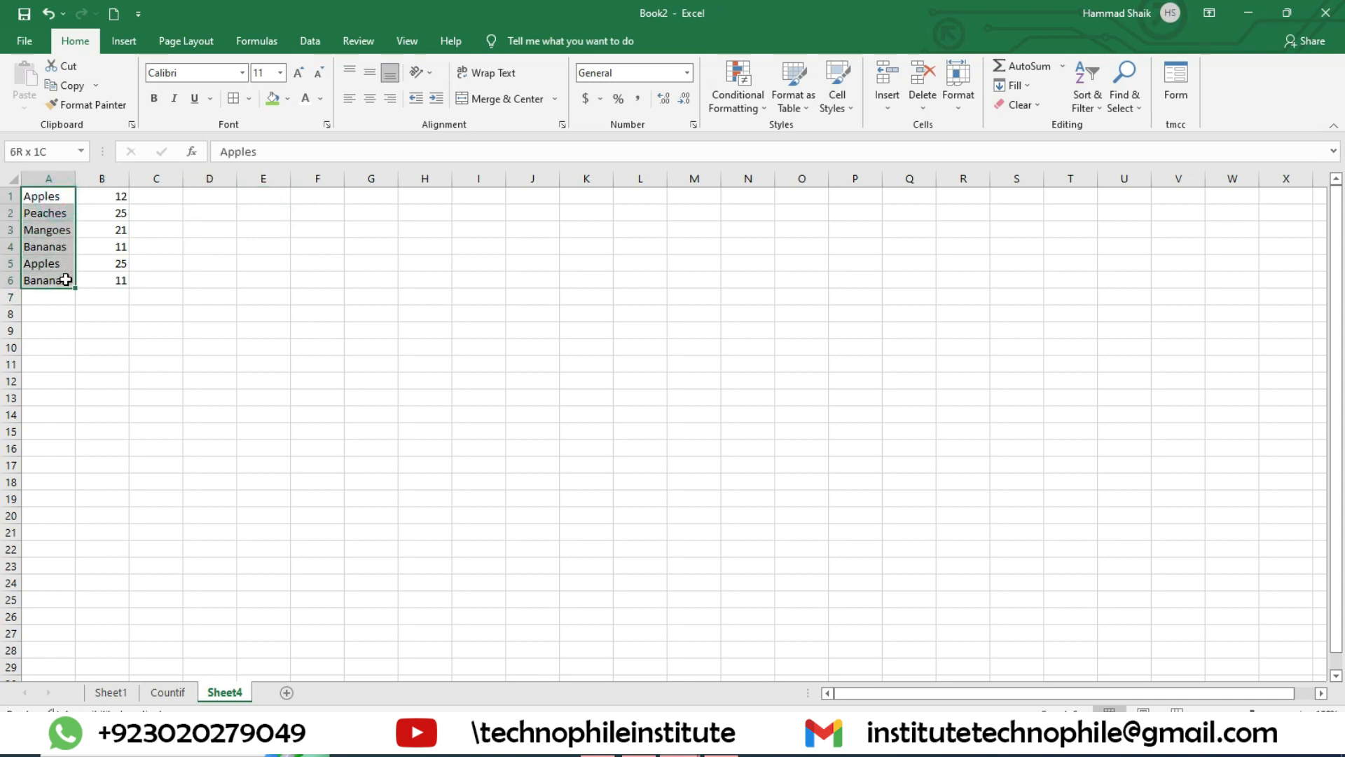
pyautogui.click(324, 200)
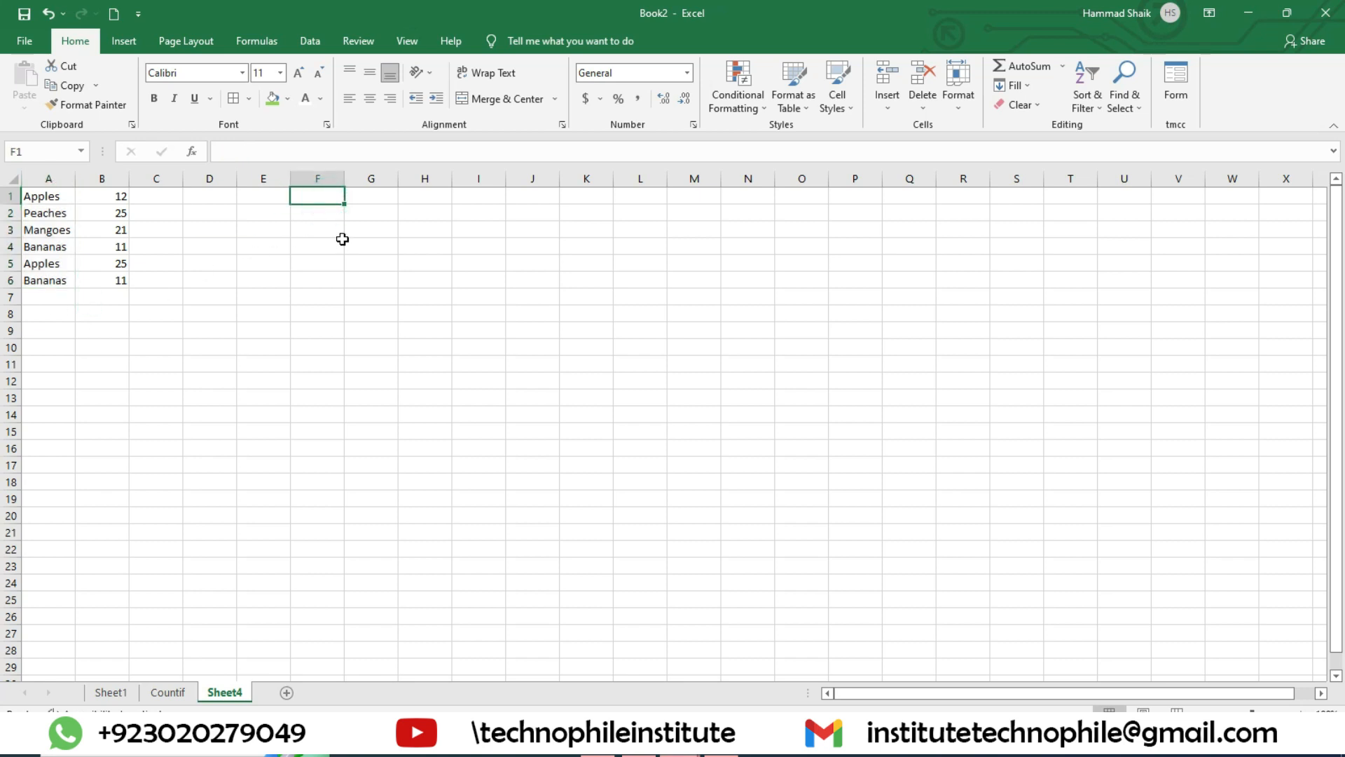
pyautogui.write('=counti')
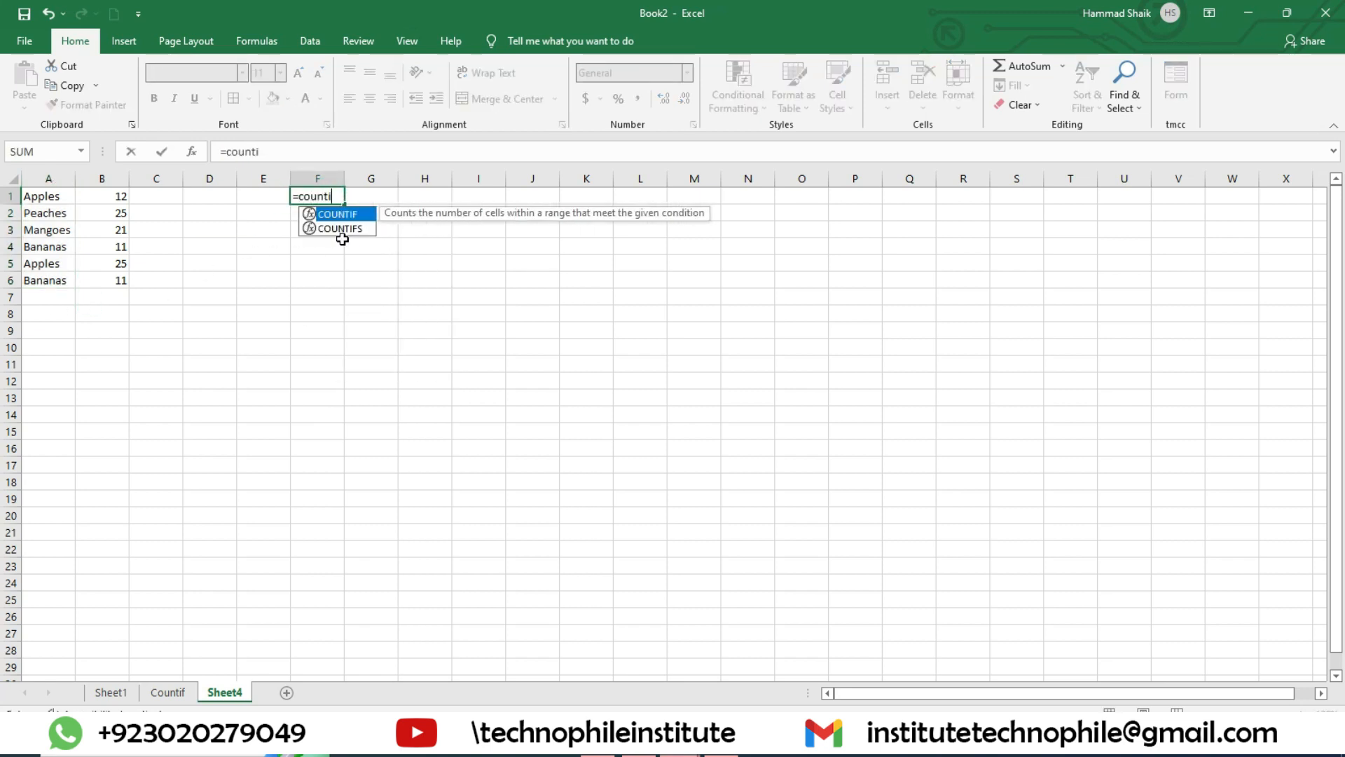
pyautogui.write('f(')
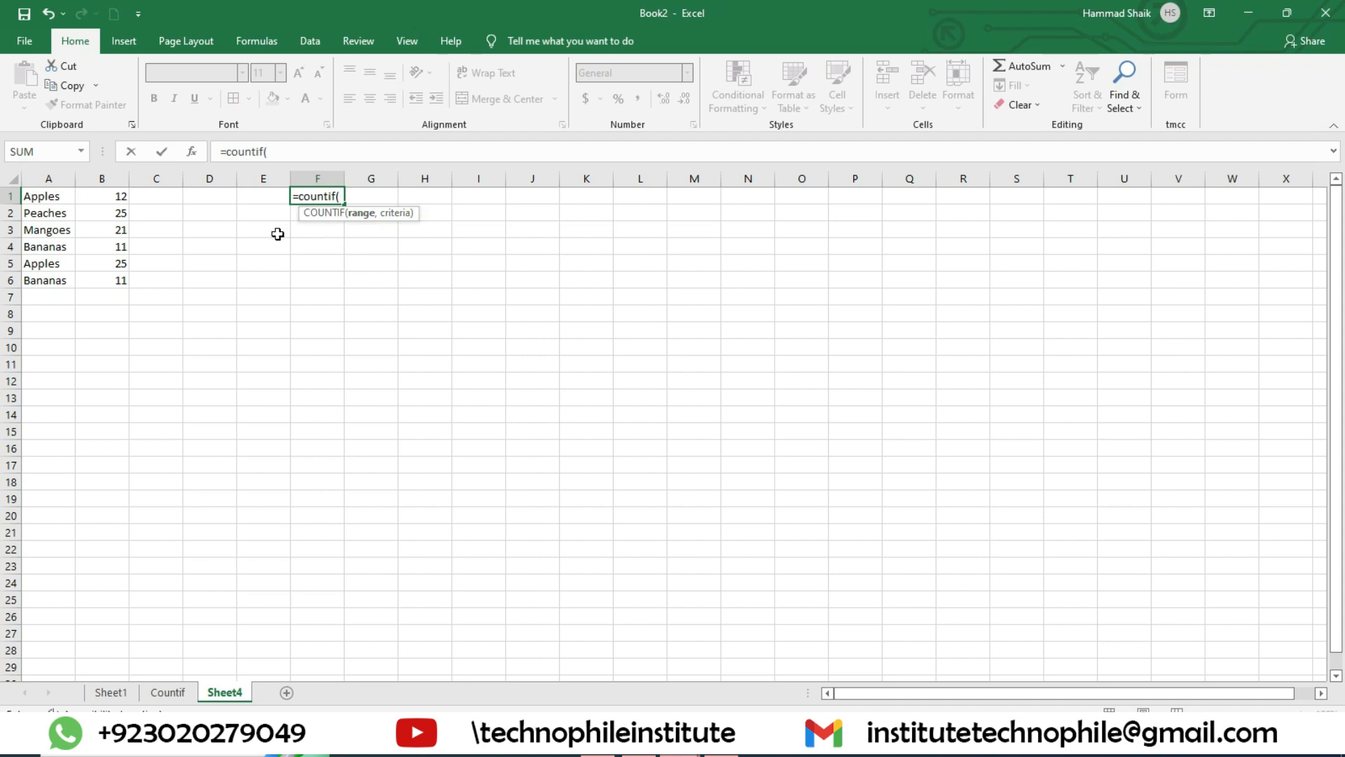
pyautogui.click(55, 202)
pyautogui.moveTo(55, 202); pyautogui.dragTo(68, 278)
pyautogui.write(',')
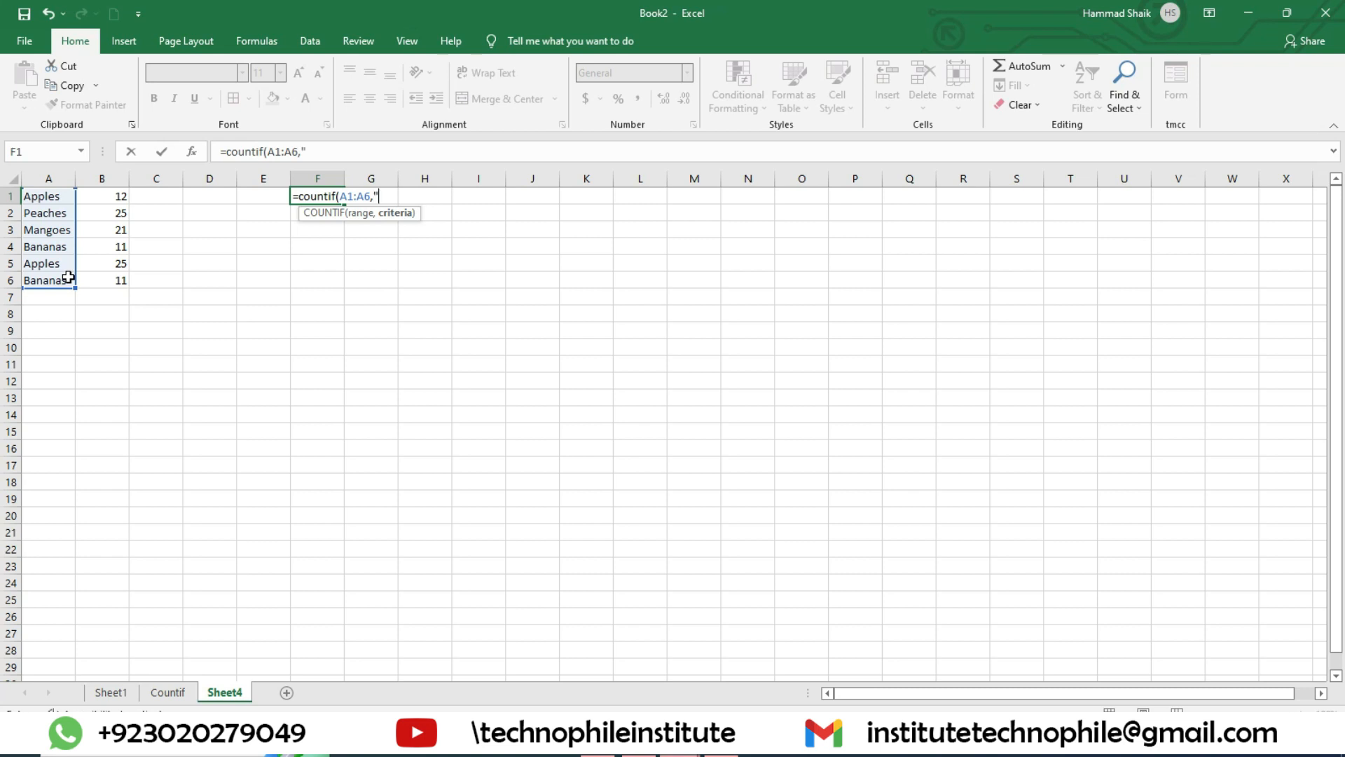
pyautogui.write('"Apples")')
pyautogui.press('Return')
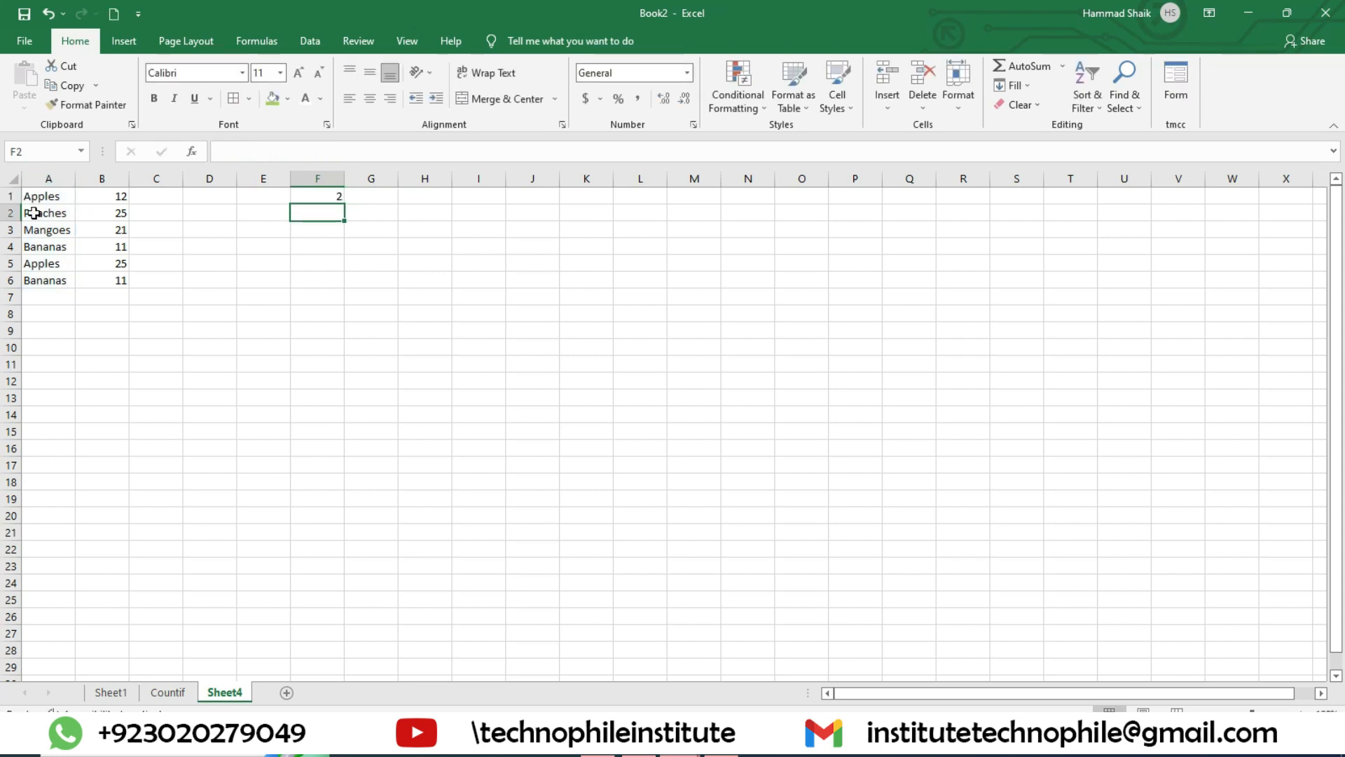
# Step: Clear the second Apples entry in A5 to test the count in F1, and undo the deletion
pyautogui.moveTo(55, 201); pyautogui.dragTo(57, 278)
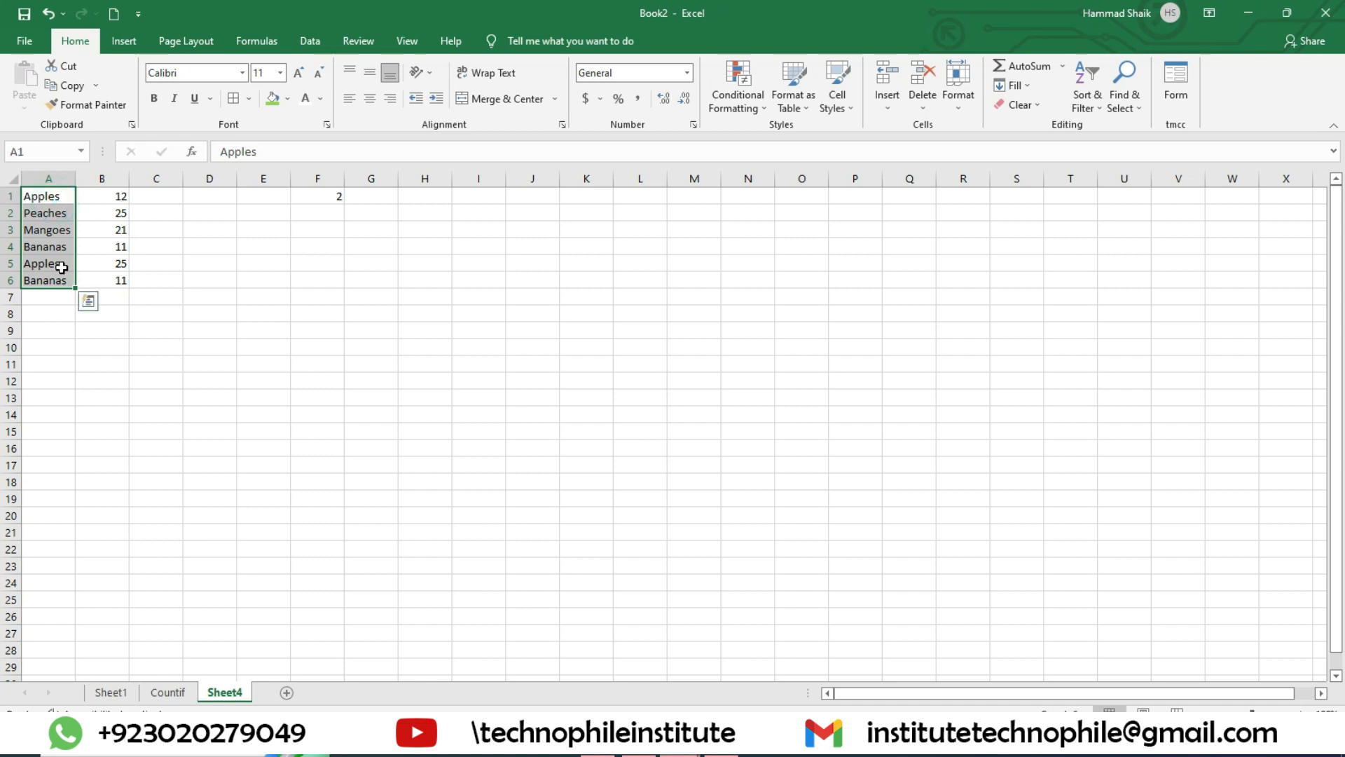
pyautogui.click(63, 266)
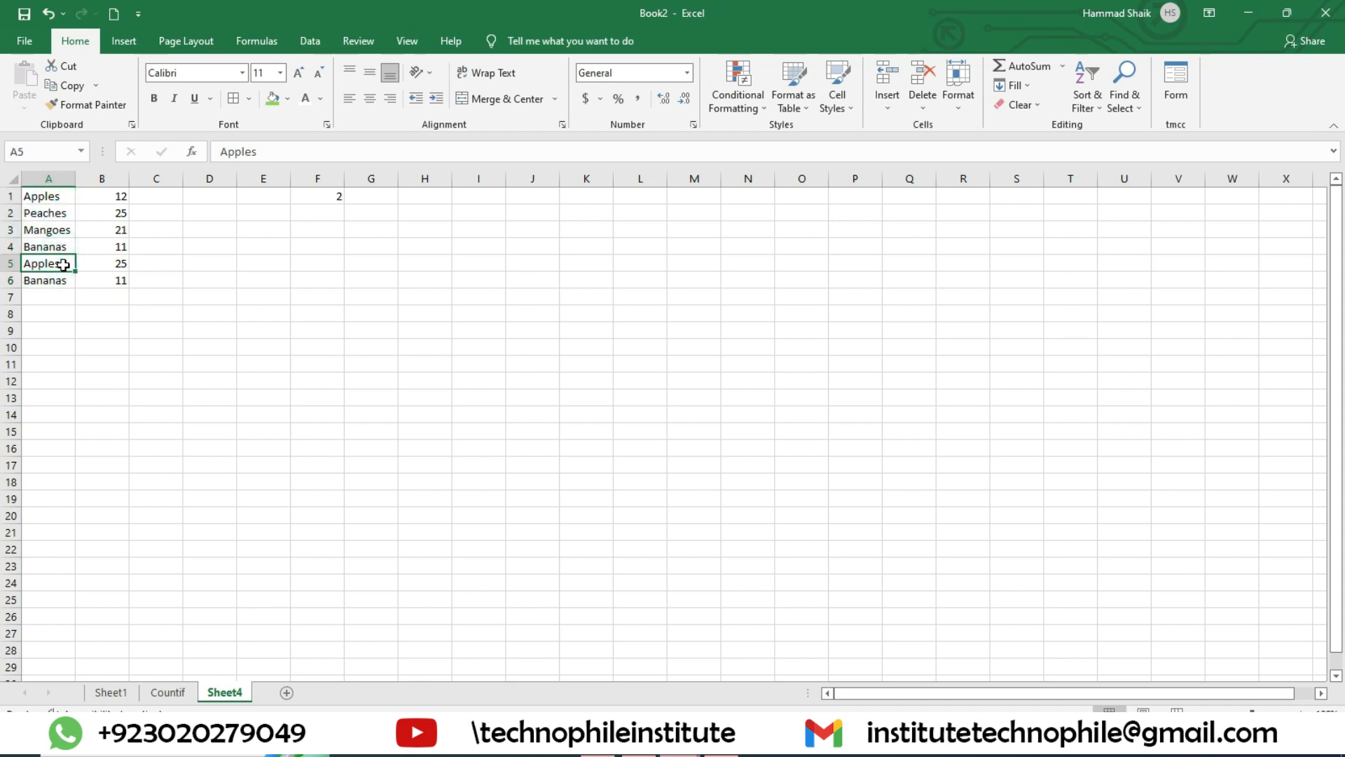
pyautogui.press('Delete')
pyautogui.click(203, 300)
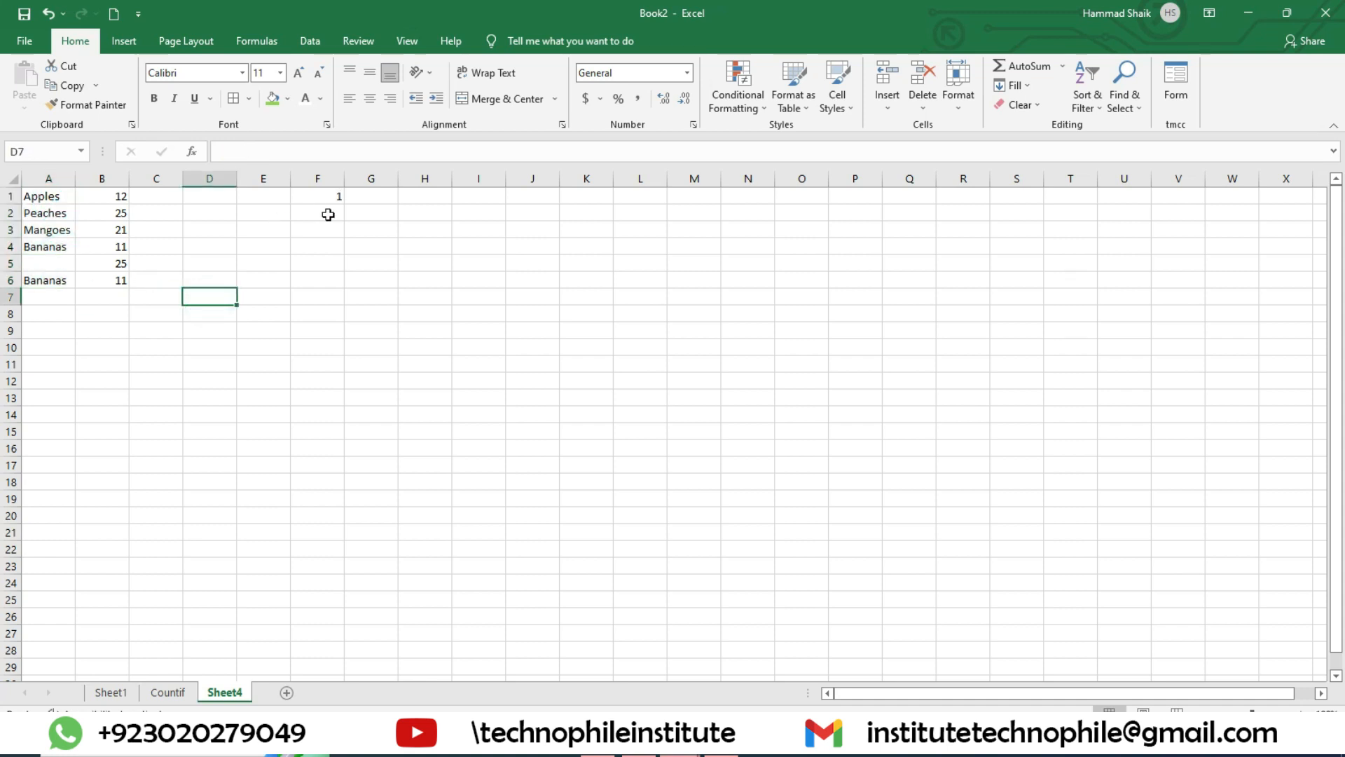
pyautogui.hotkey('ctrl', 'z')
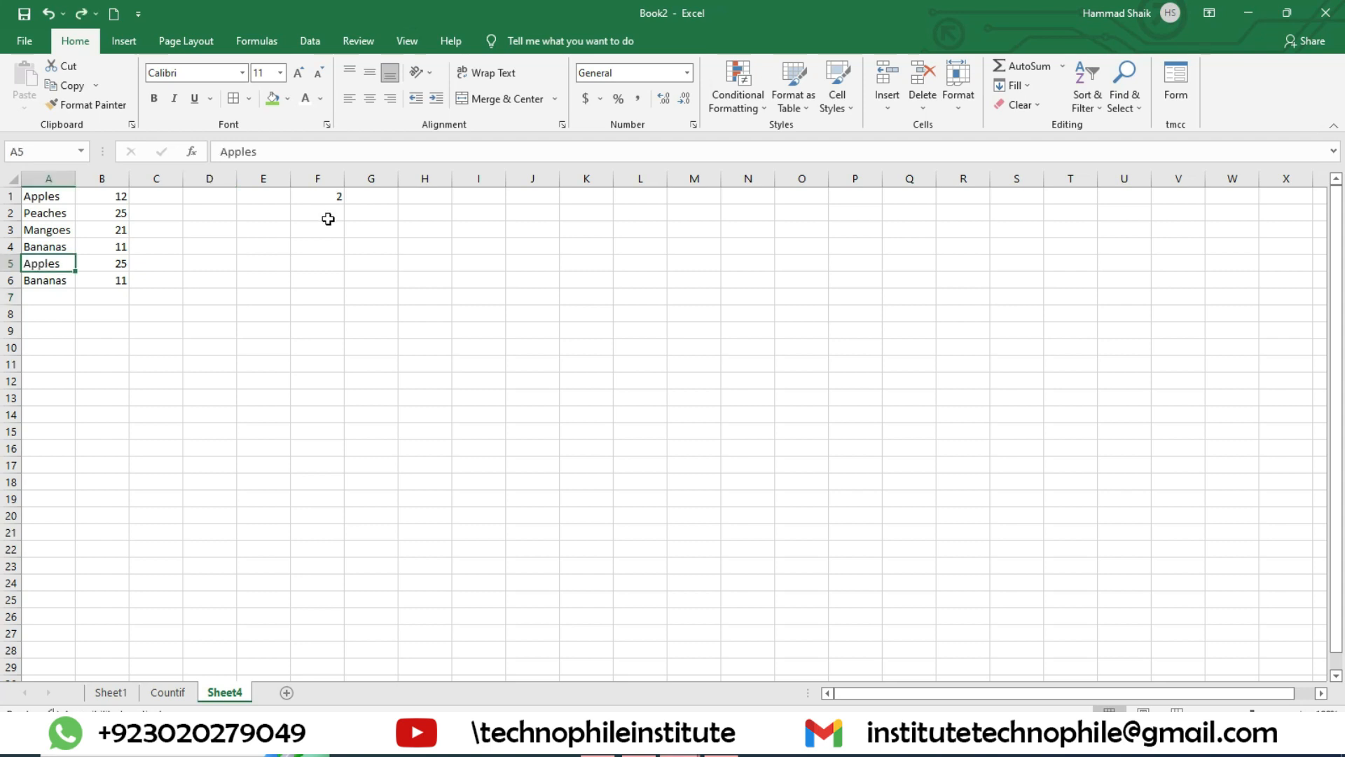
# Step: Rewrite the F1 formula as =COUNTIF(A1:A6,A1), using a cell reference as the criterion, and review its criteria argument
pyautogui.doubleClick(322, 199)
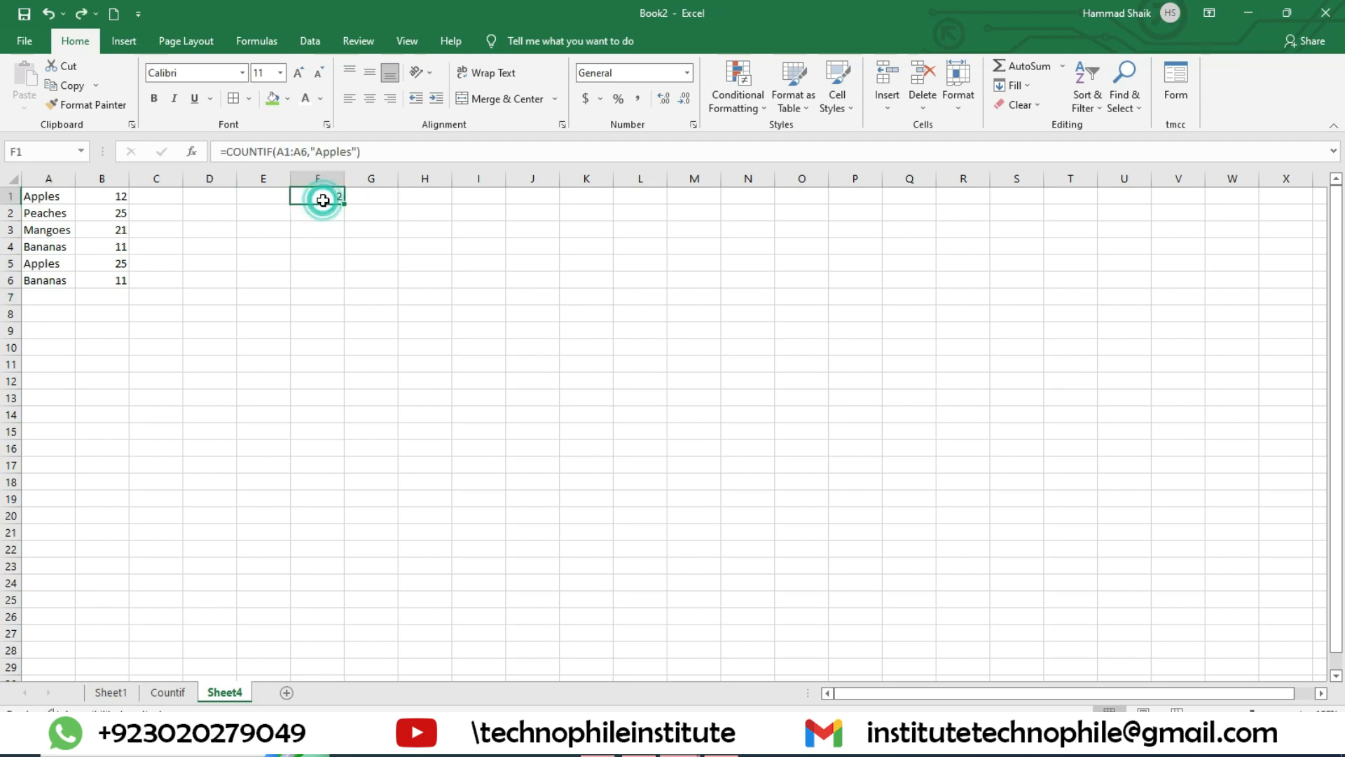
pyautogui.moveTo(387, 200); pyautogui.dragTo(349, 200)
pyautogui.press('BackSpace')
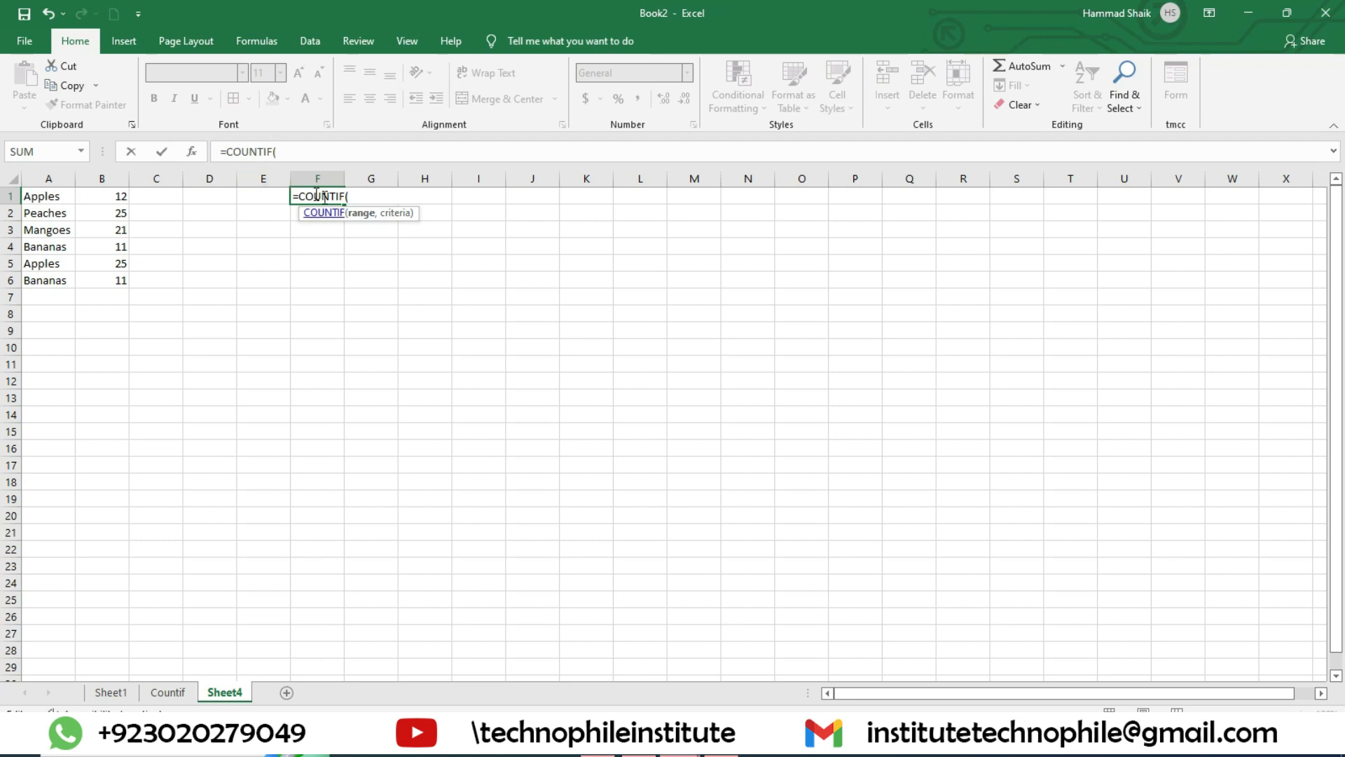
pyautogui.moveTo(54, 202); pyautogui.dragTo(35, 281)
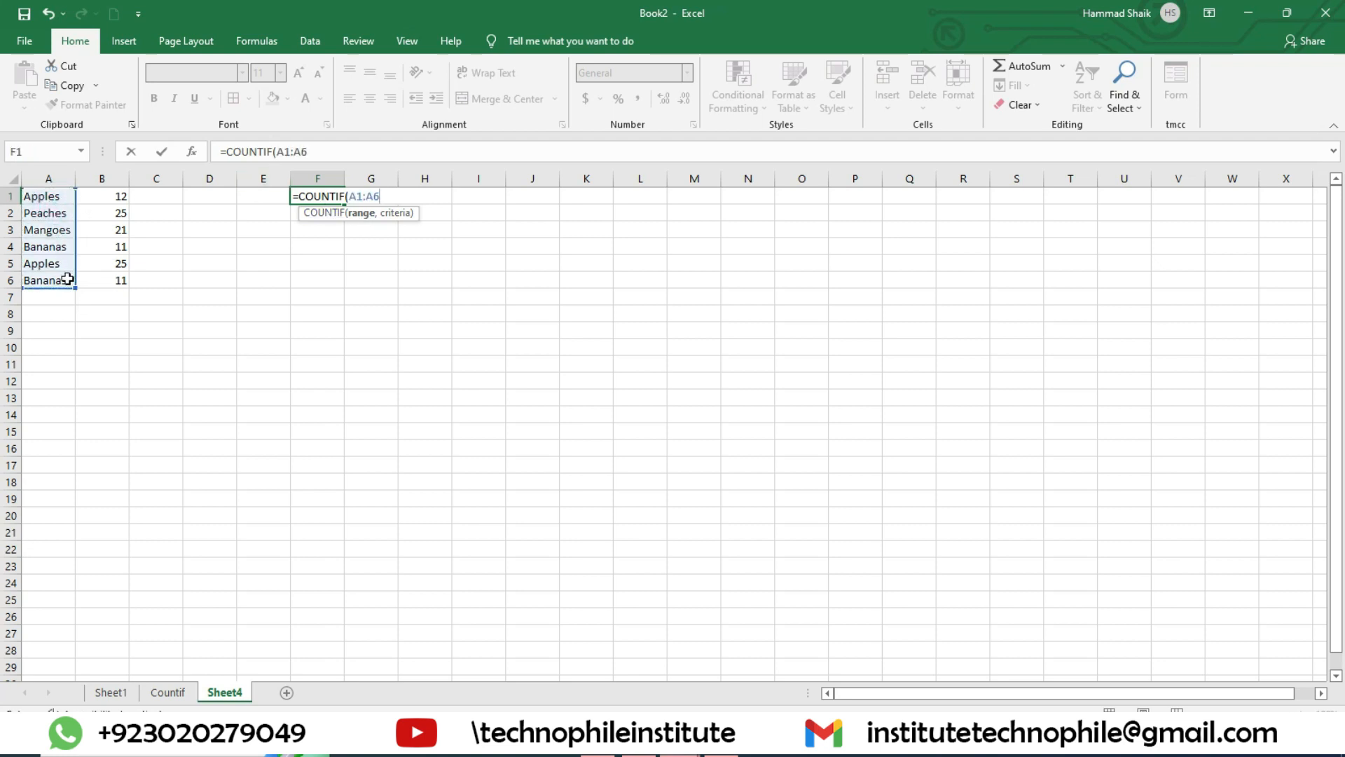
pyautogui.write('m')
pyautogui.press('BackSpace')
pyautogui.write(',')
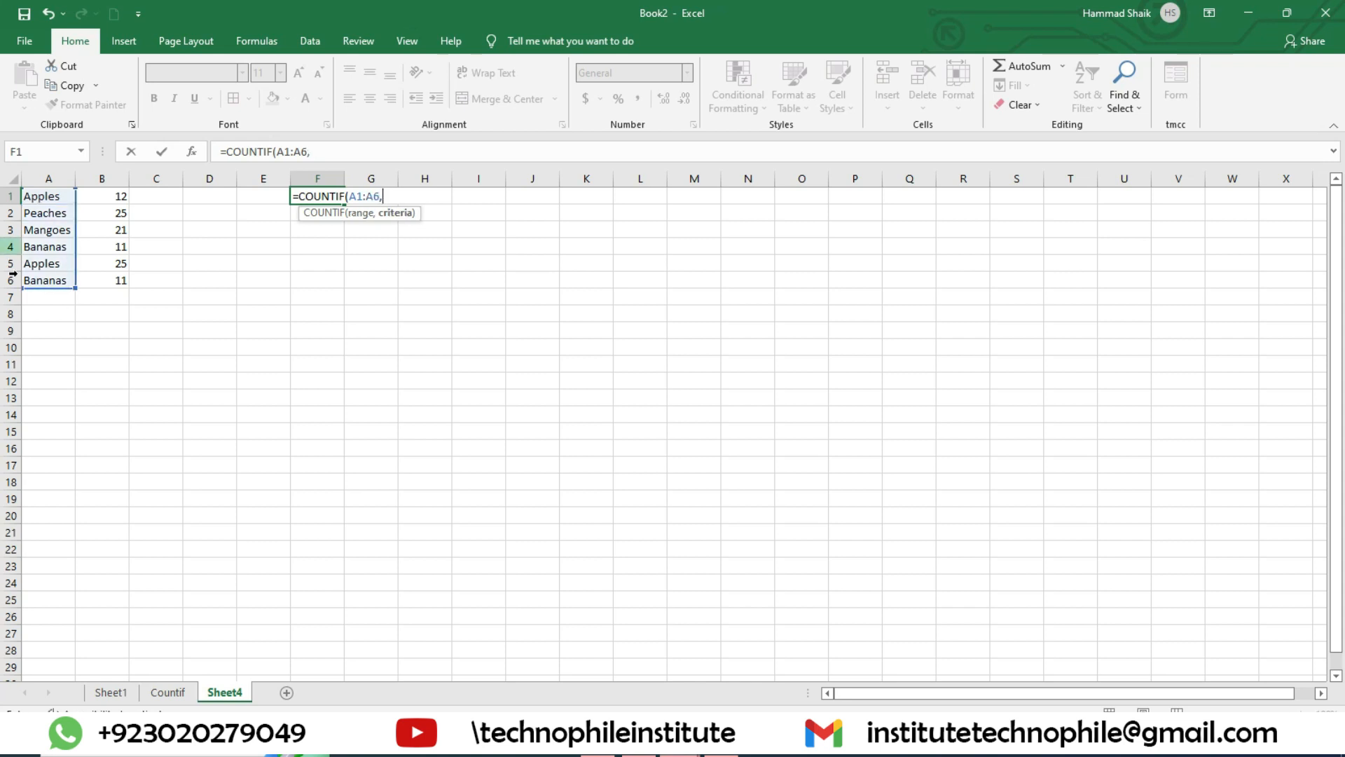
pyautogui.click(51, 203)
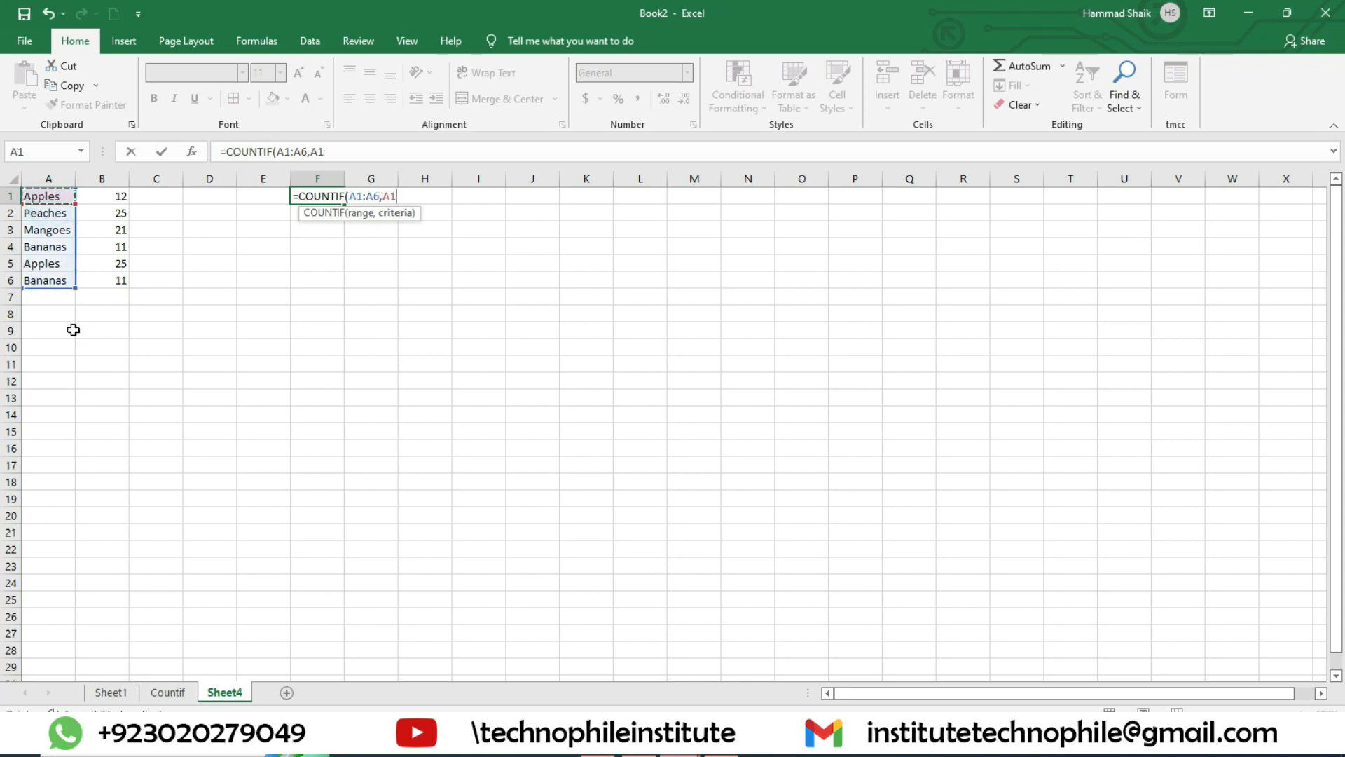
pyautogui.write(')')
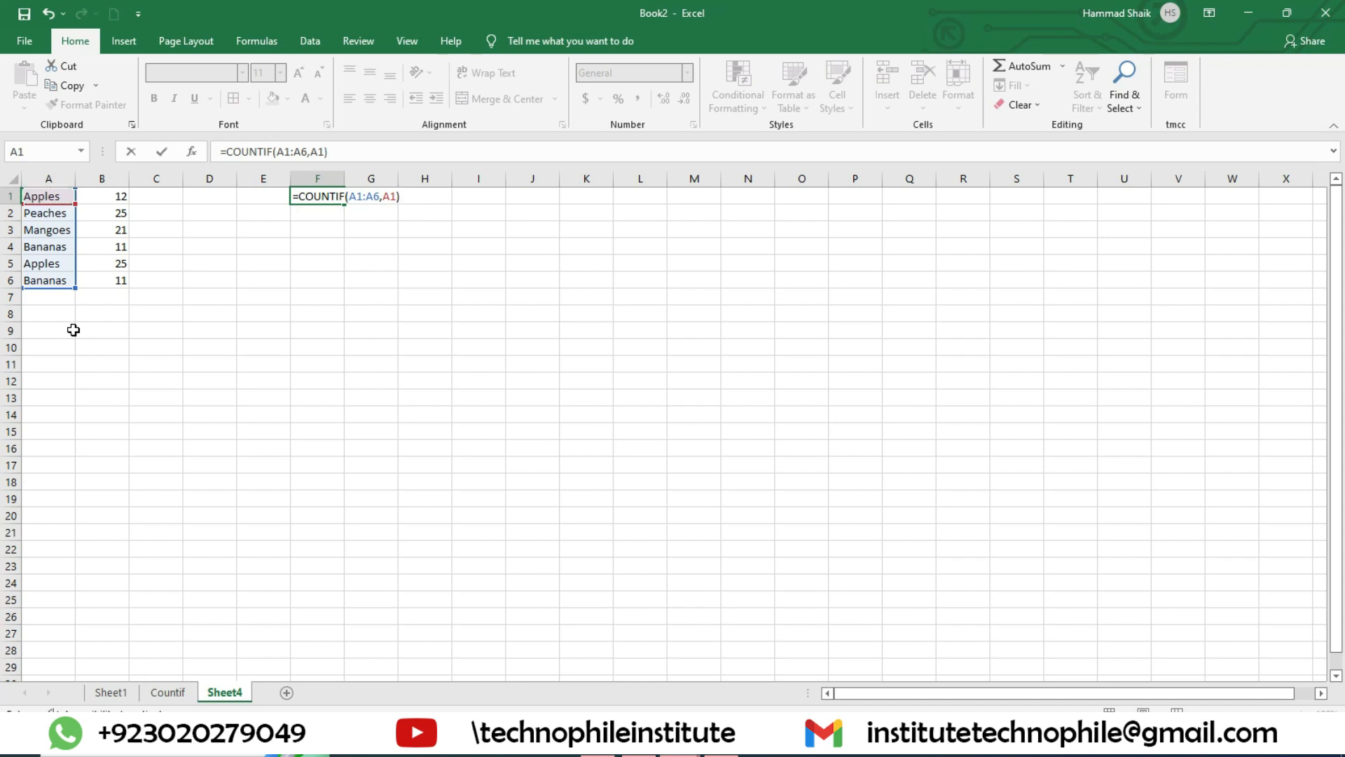
pyautogui.press('Return')
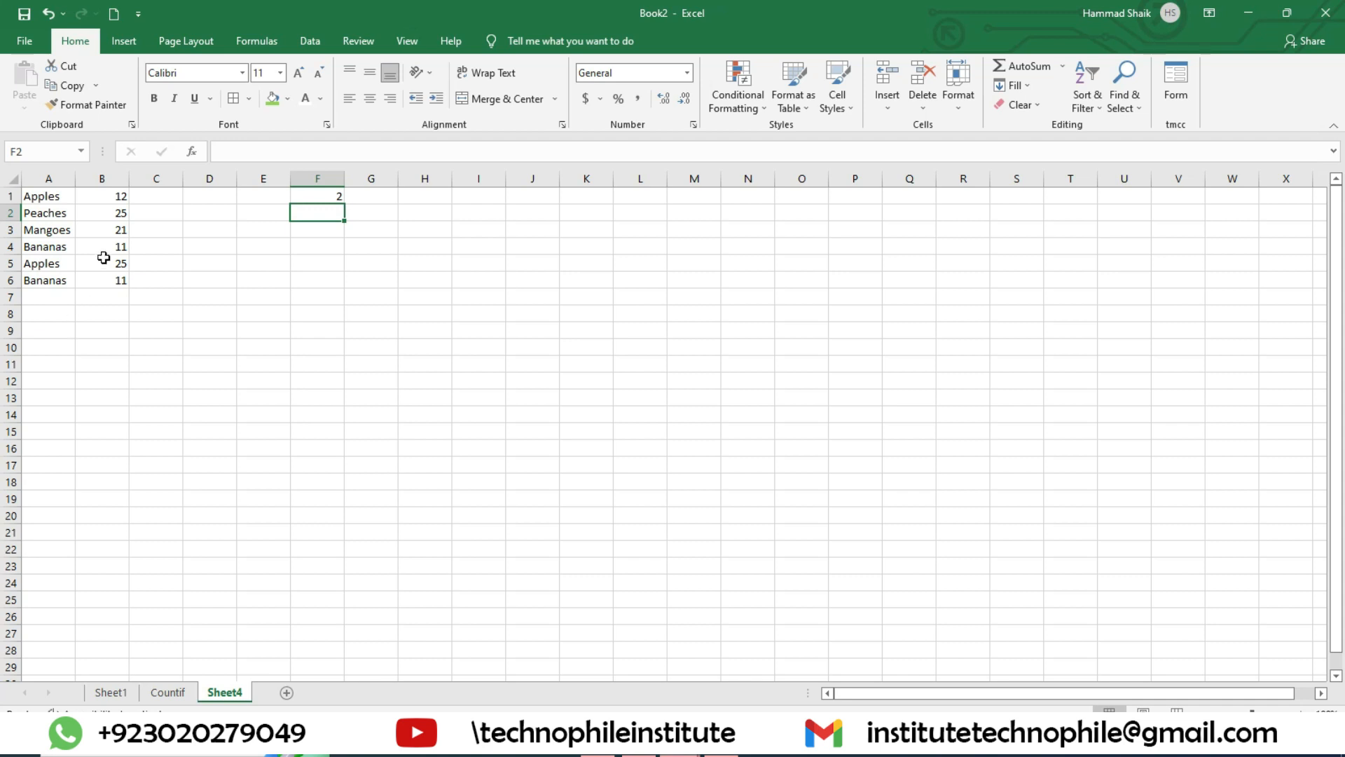
pyautogui.doubleClick(323, 195)
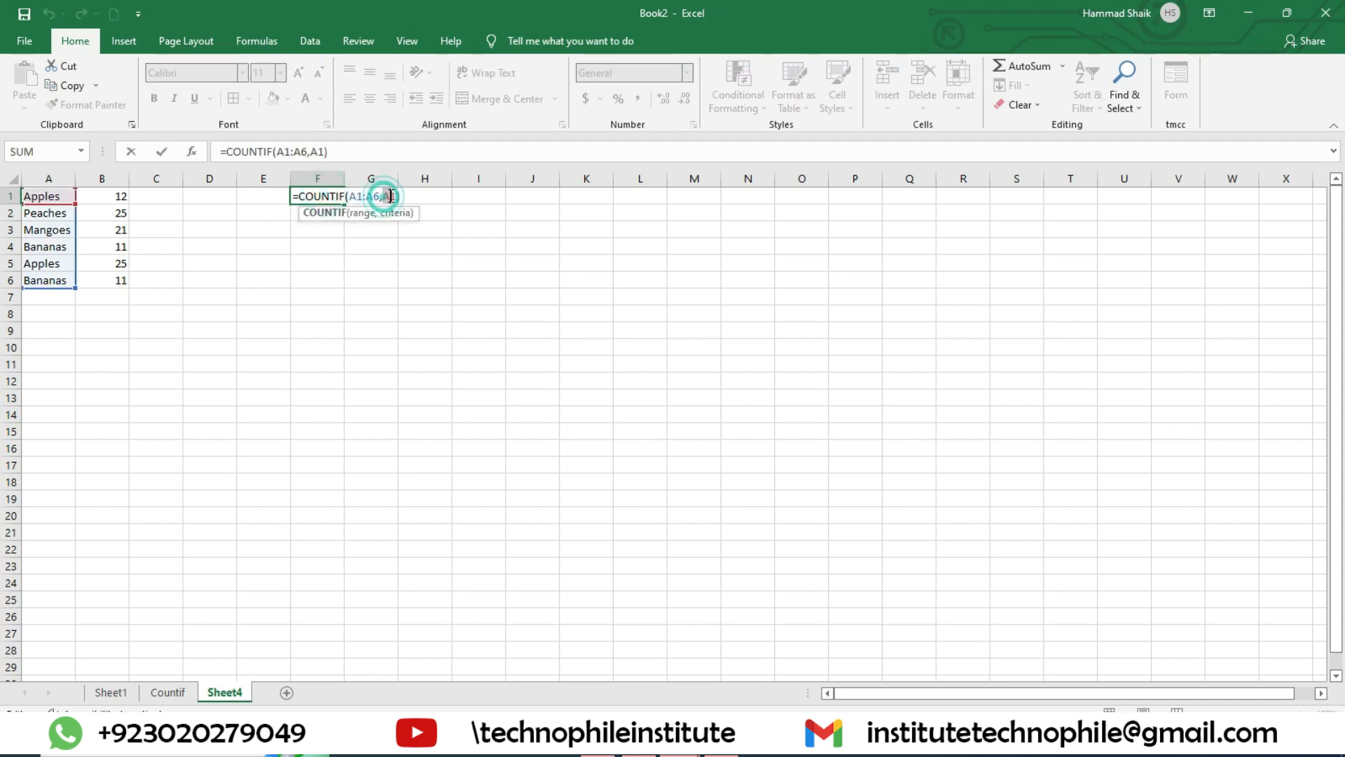
pyautogui.moveTo(381, 196); pyautogui.dragTo(400, 196)
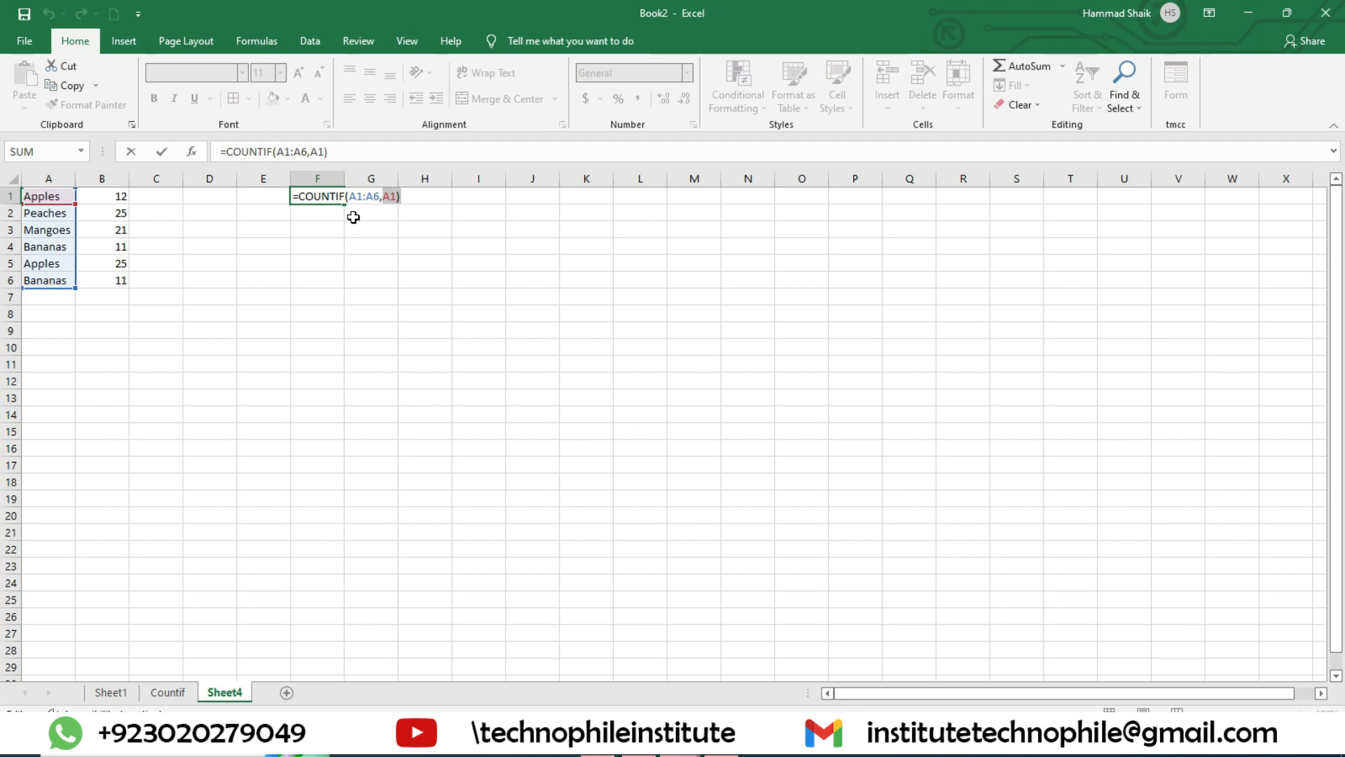
pyautogui.press('Return')
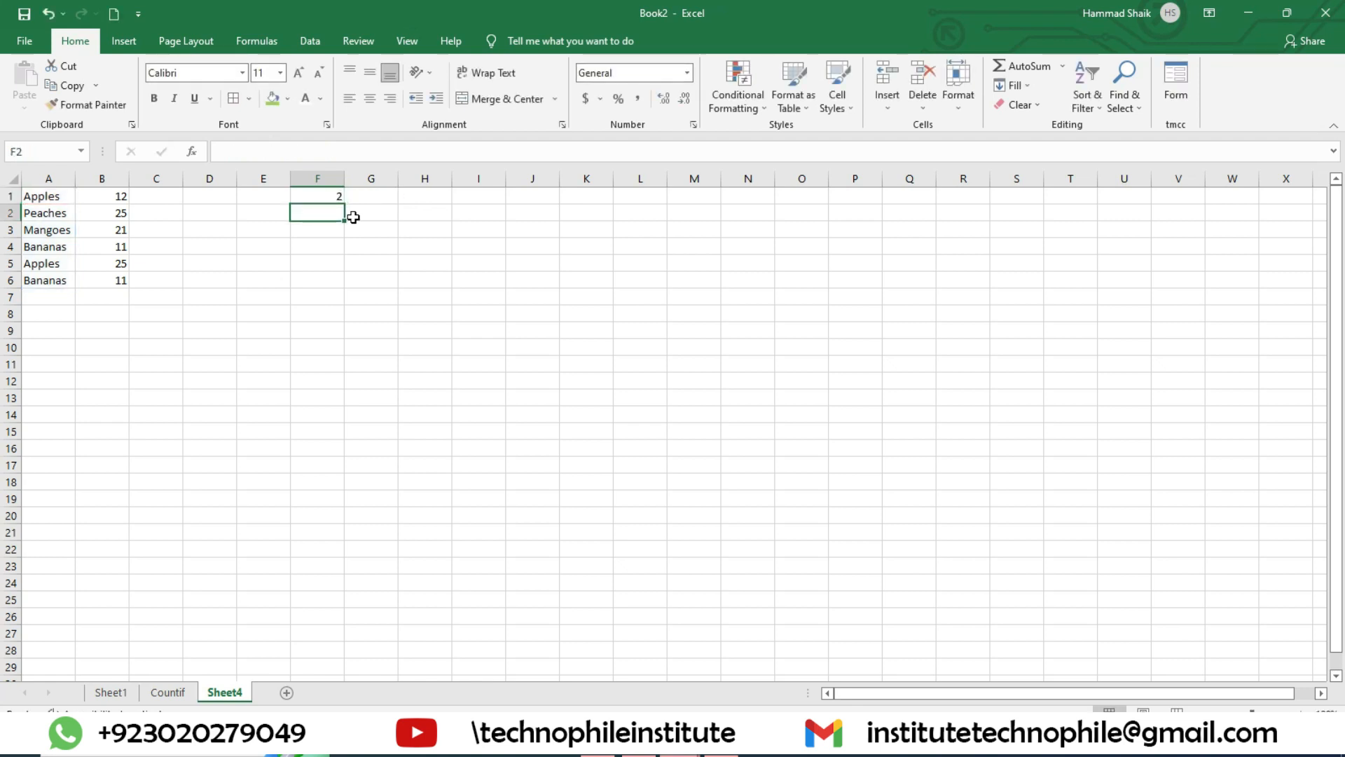
# Step: Enter =COUNTIF(B1:B6,11) in F2 to count the quantities equal to 11
pyautogui.write('=count')
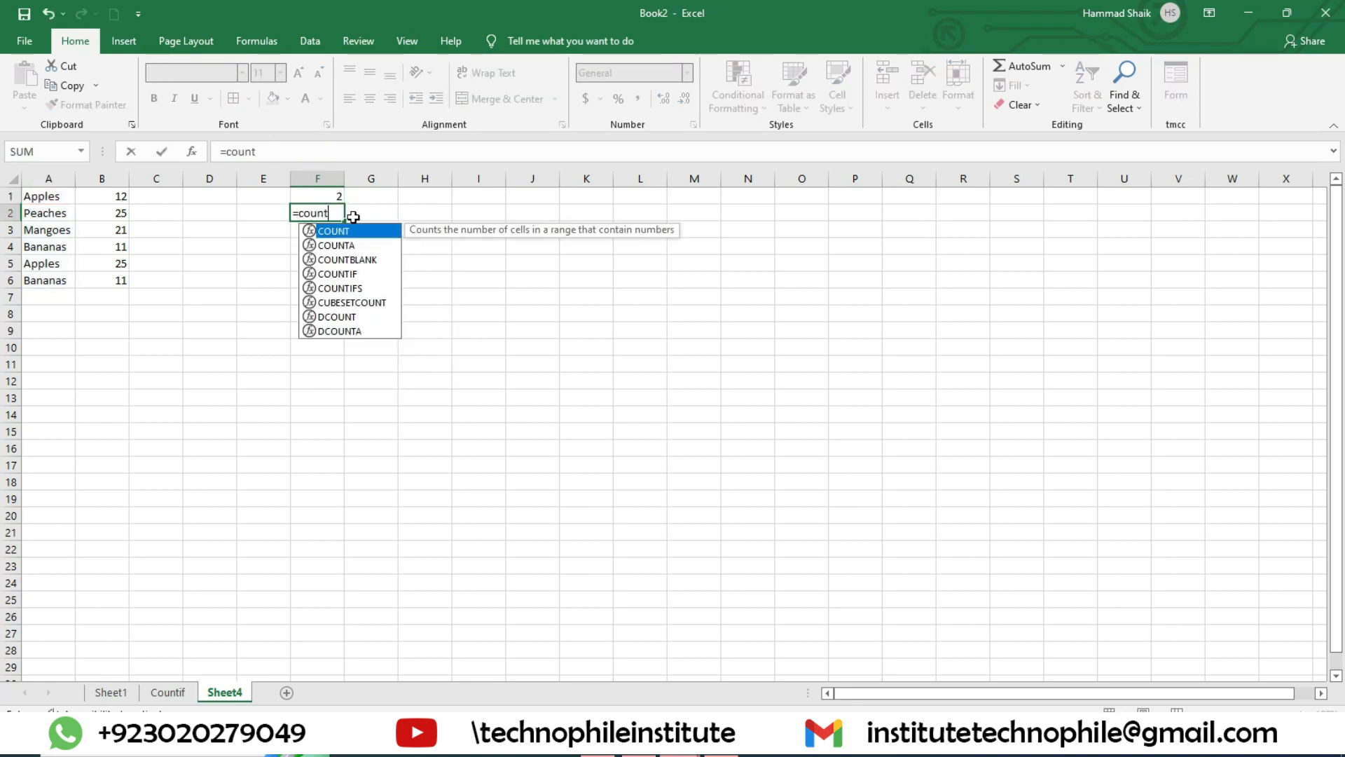
pyautogui.write('if(')
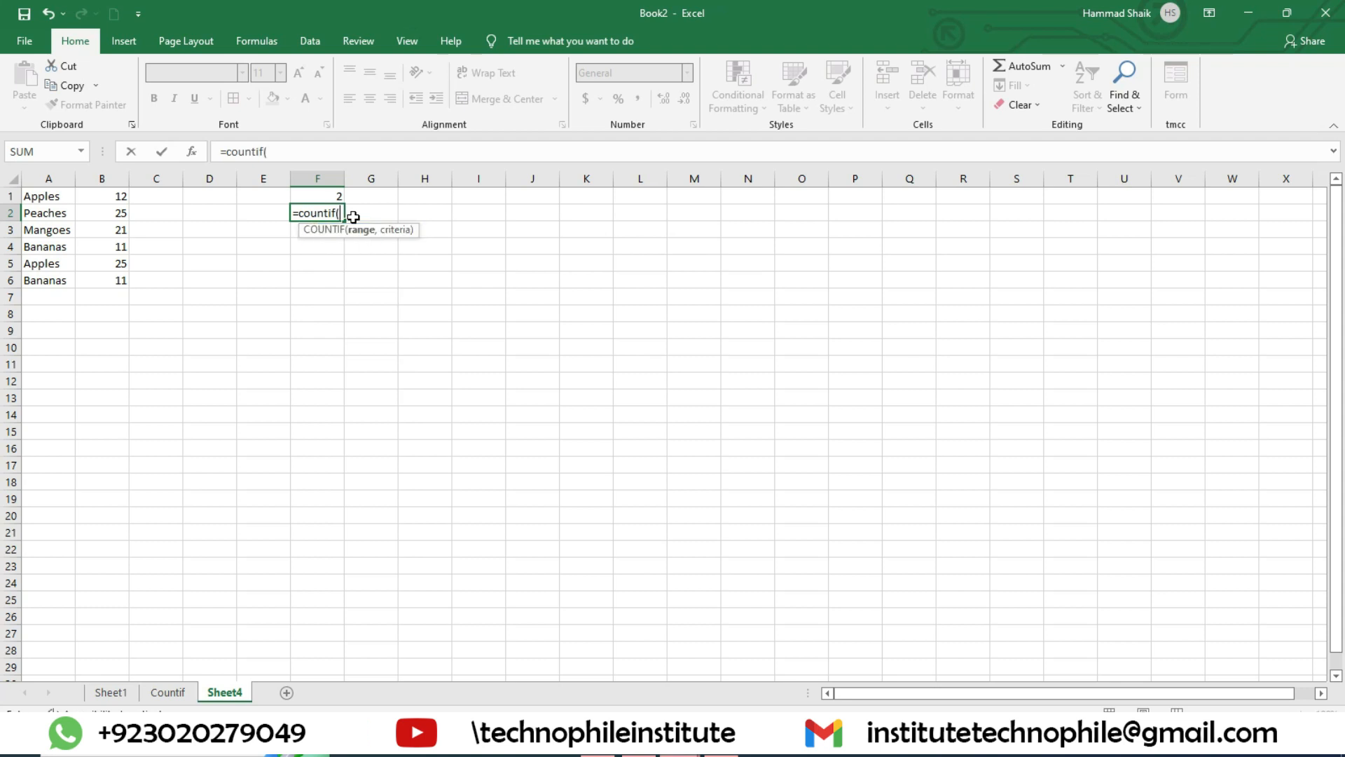
pyautogui.click(101, 198)
pyautogui.moveTo(103, 208); pyautogui.dragTo(124, 282)
pyautogui.write(',')
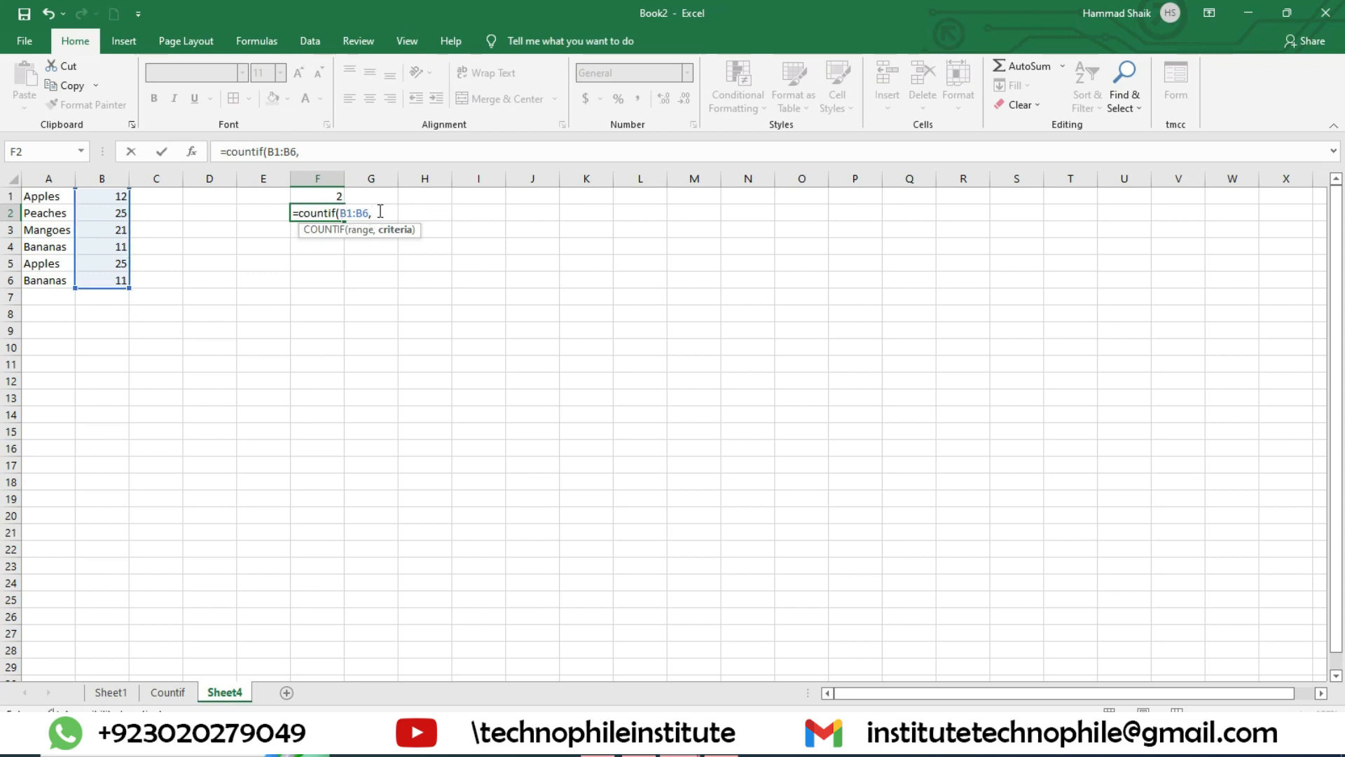
pyautogui.press('BackSpace')
pyautogui.write('11)')
pyautogui.press('Return')
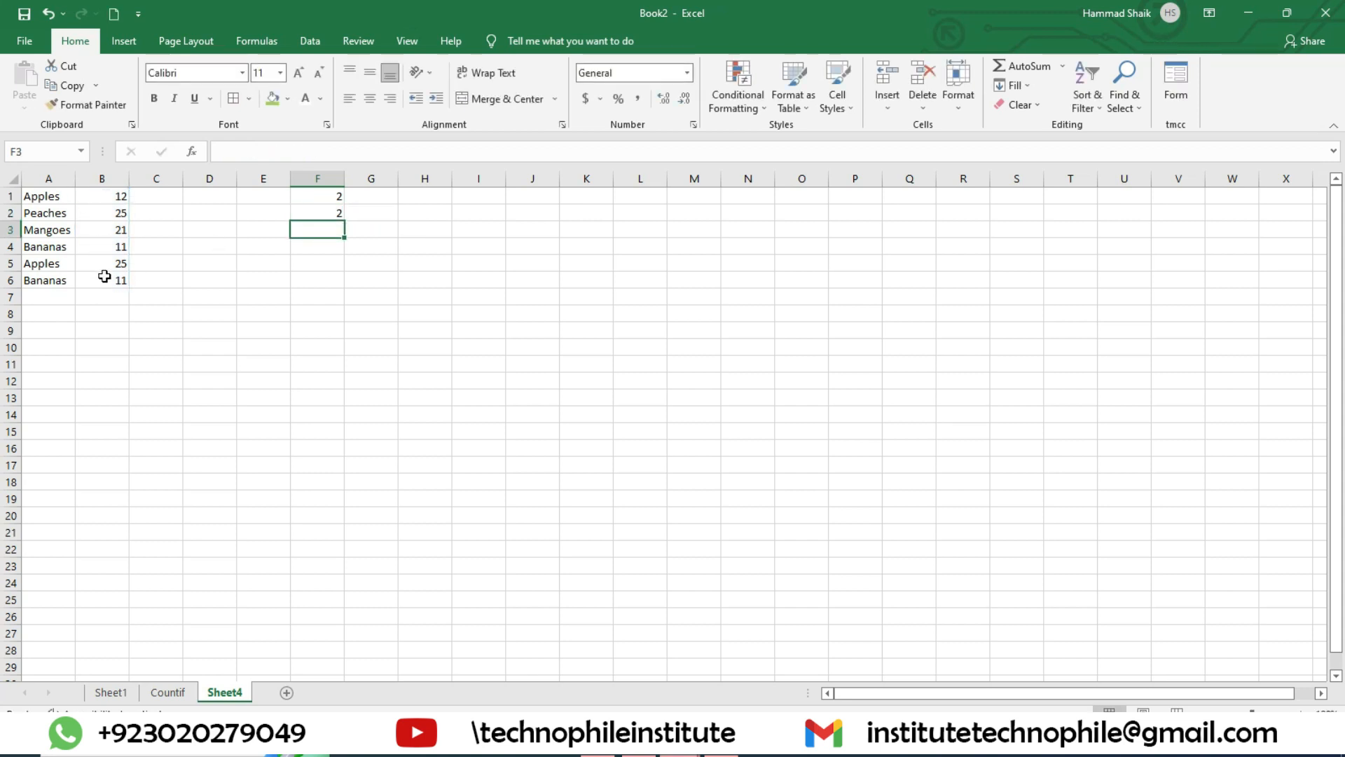
# Step: Set the Mangoes quantity in B3 to 11 to test the count in F2
pyautogui.click(115, 237)
pyautogui.write('11')
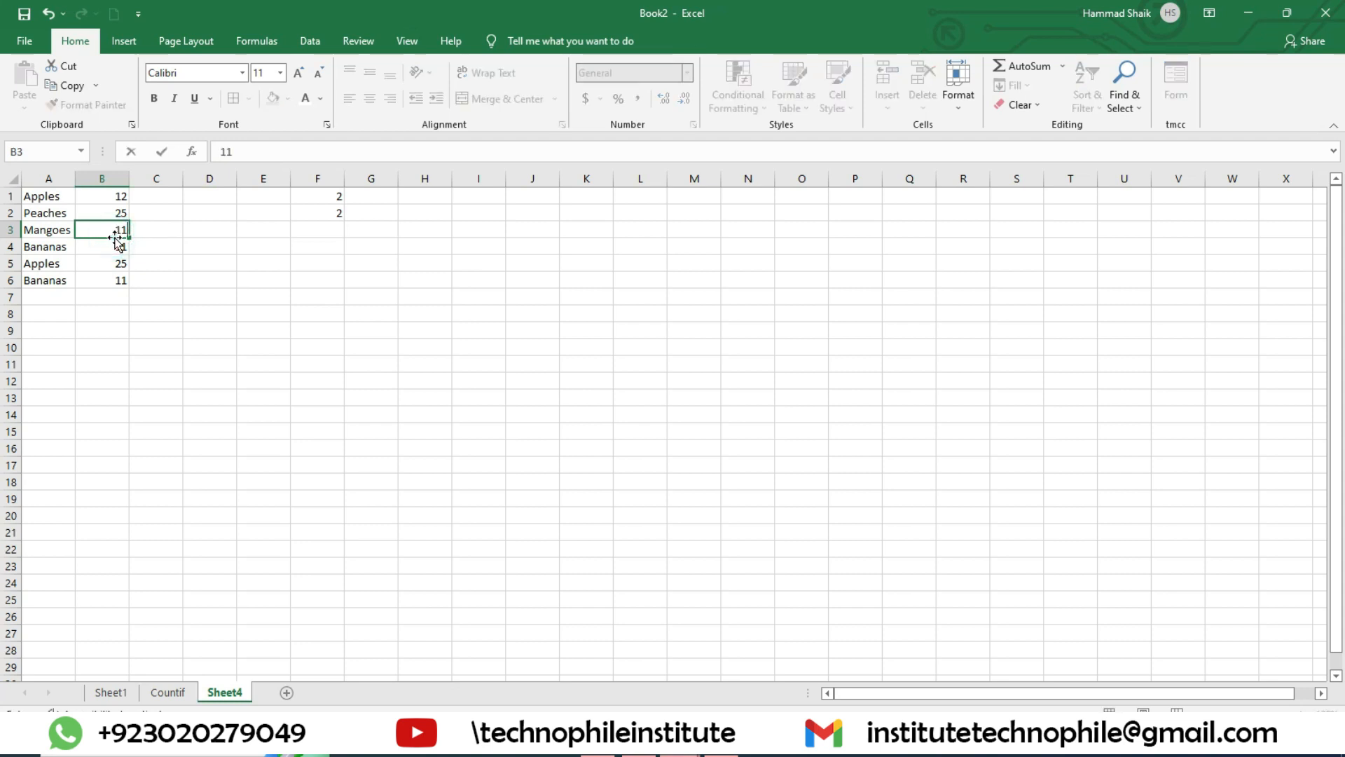
pyautogui.press('Return')
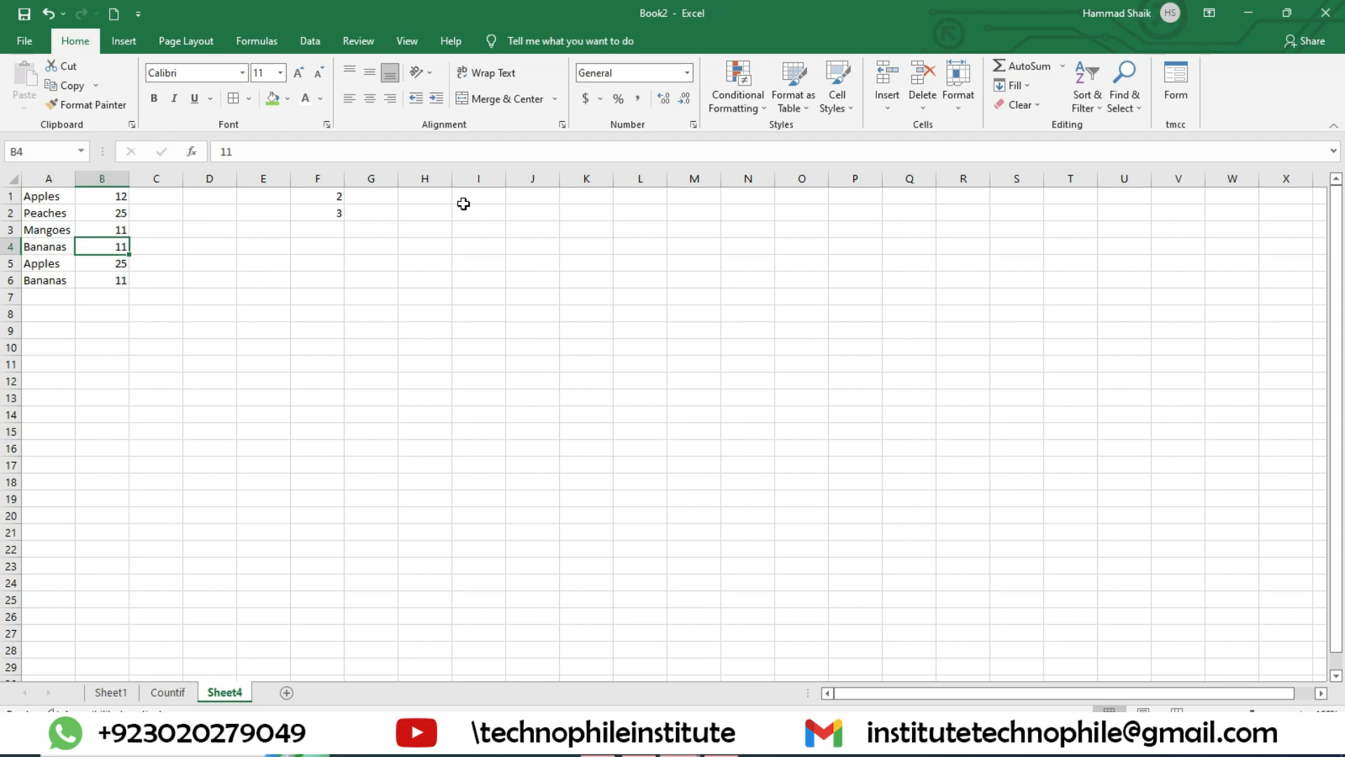
# Step: Switch to Chrome, copy the share link of task1.xlsx from MediaFire, view its download page in a new tab, and close that tab
pyautogui.click(1274, 749)
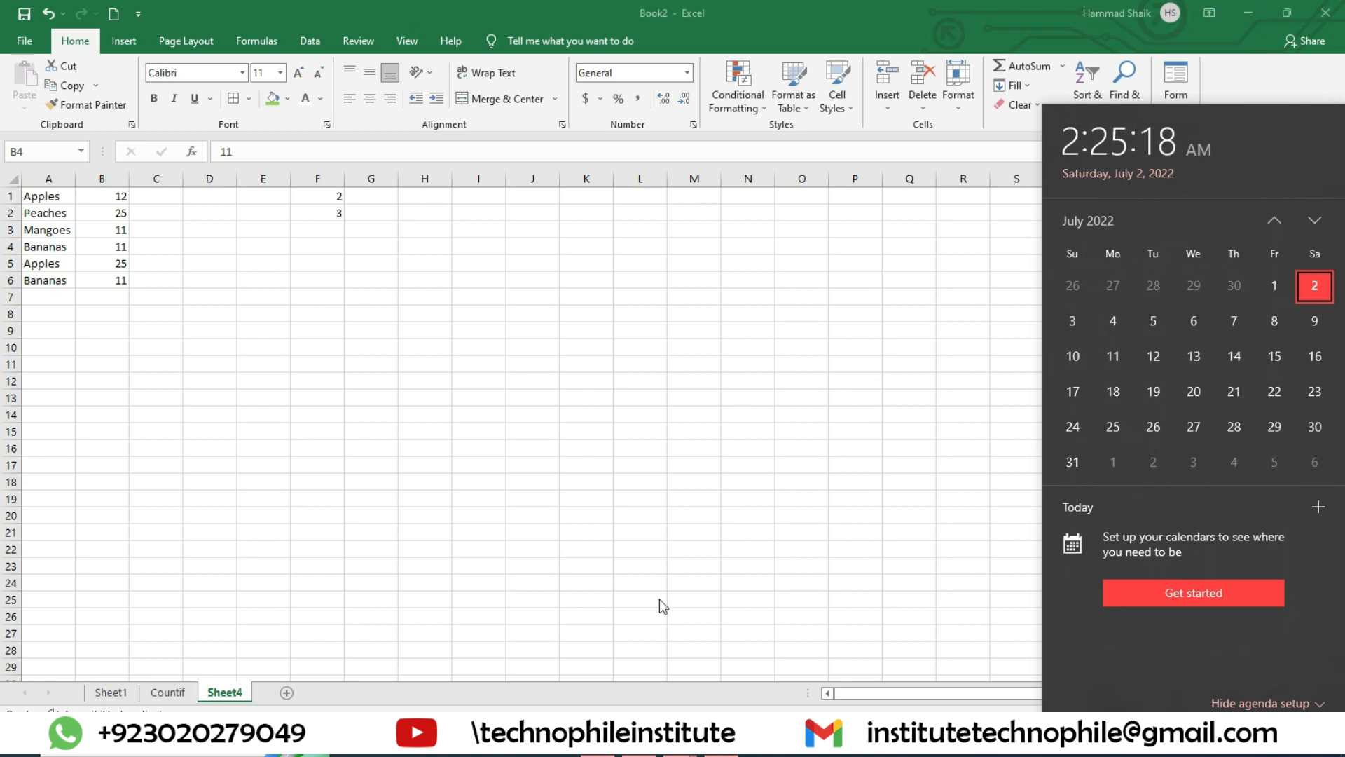
pyautogui.click(597, 738)
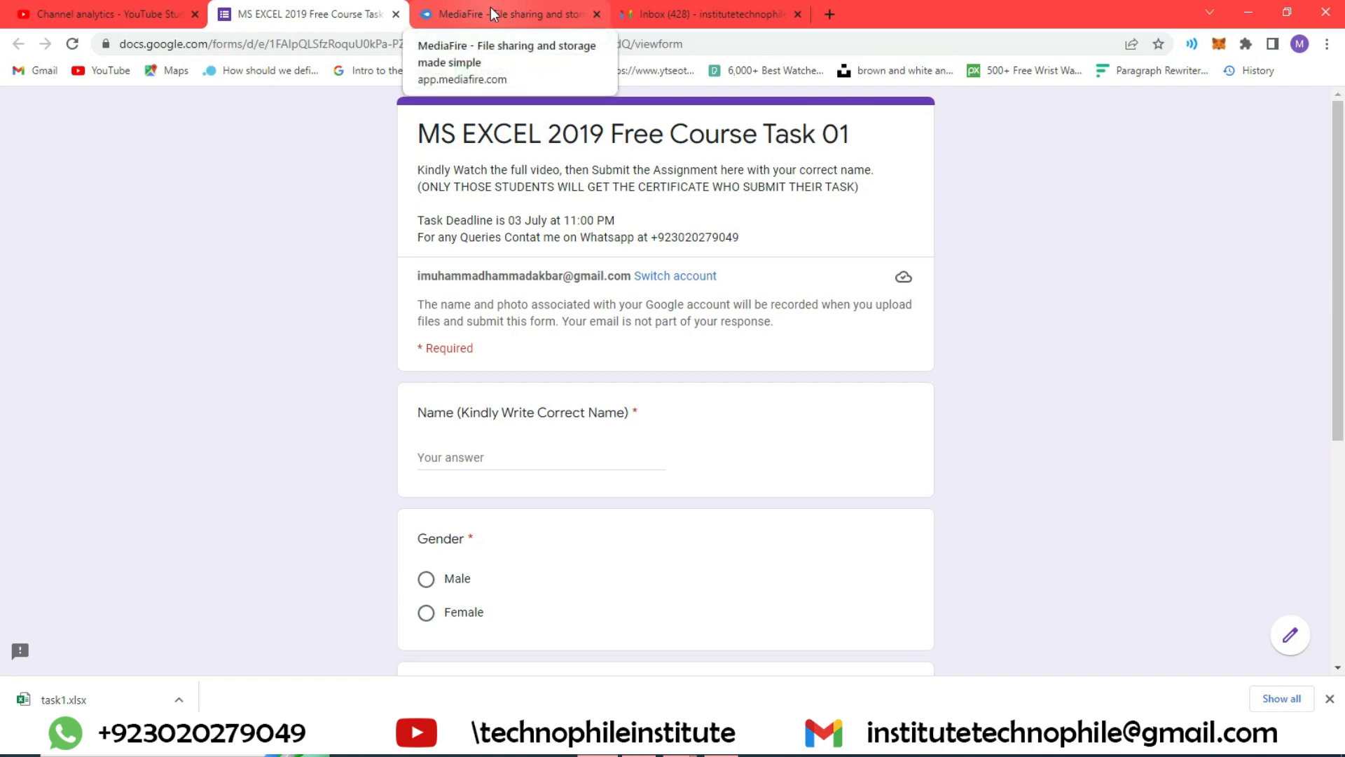
pyautogui.click(830, 14)
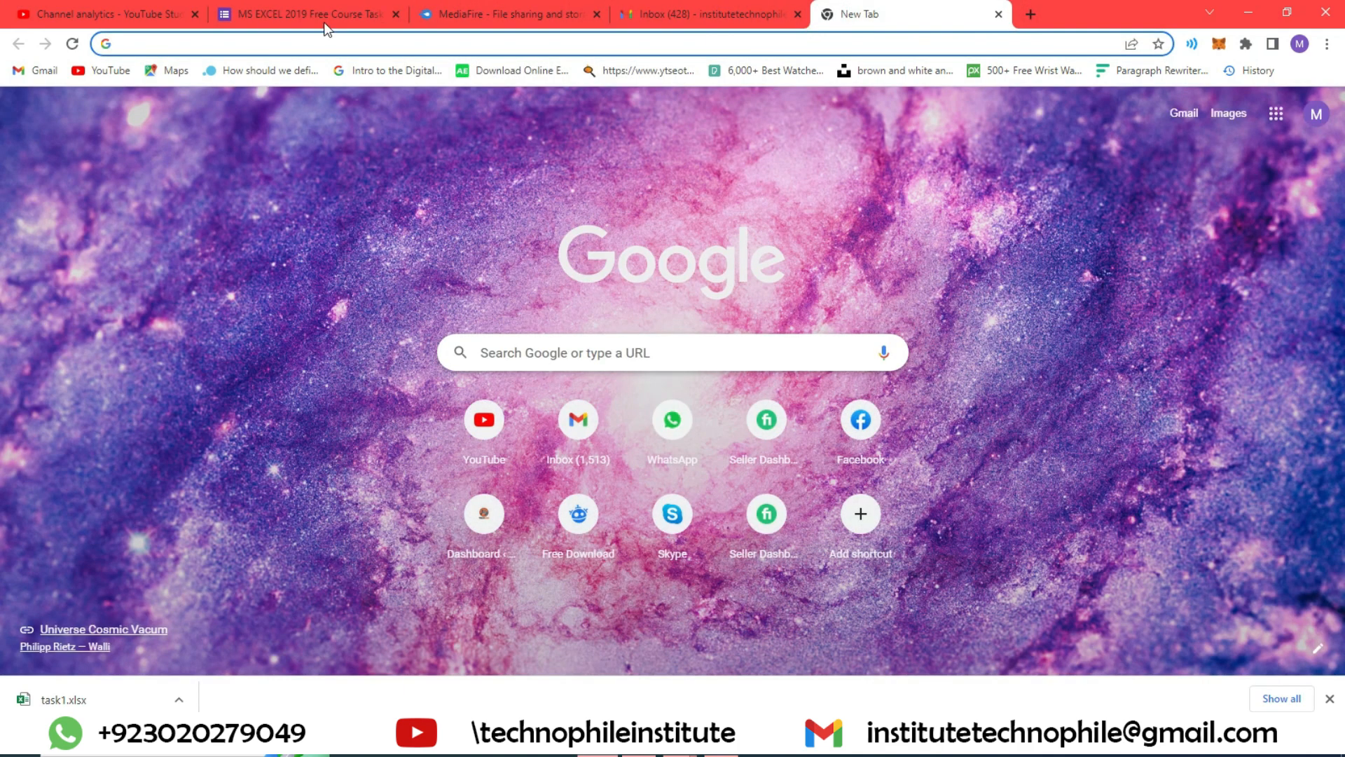
pyautogui.click(551, 15)
pyautogui.click(1198, 195)
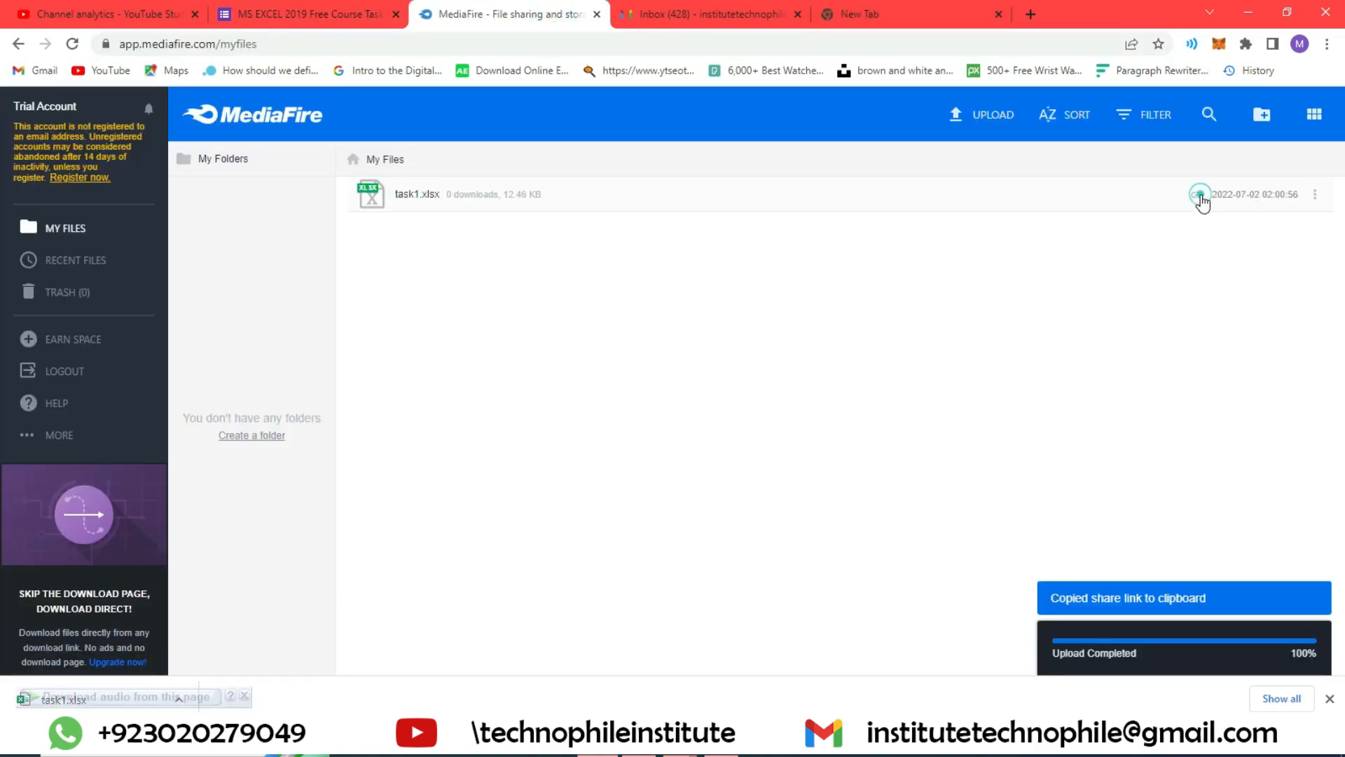
pyautogui.click(885, 13)
pyautogui.hotkey('ctrl', 'v')
pyautogui.click(537, 78)
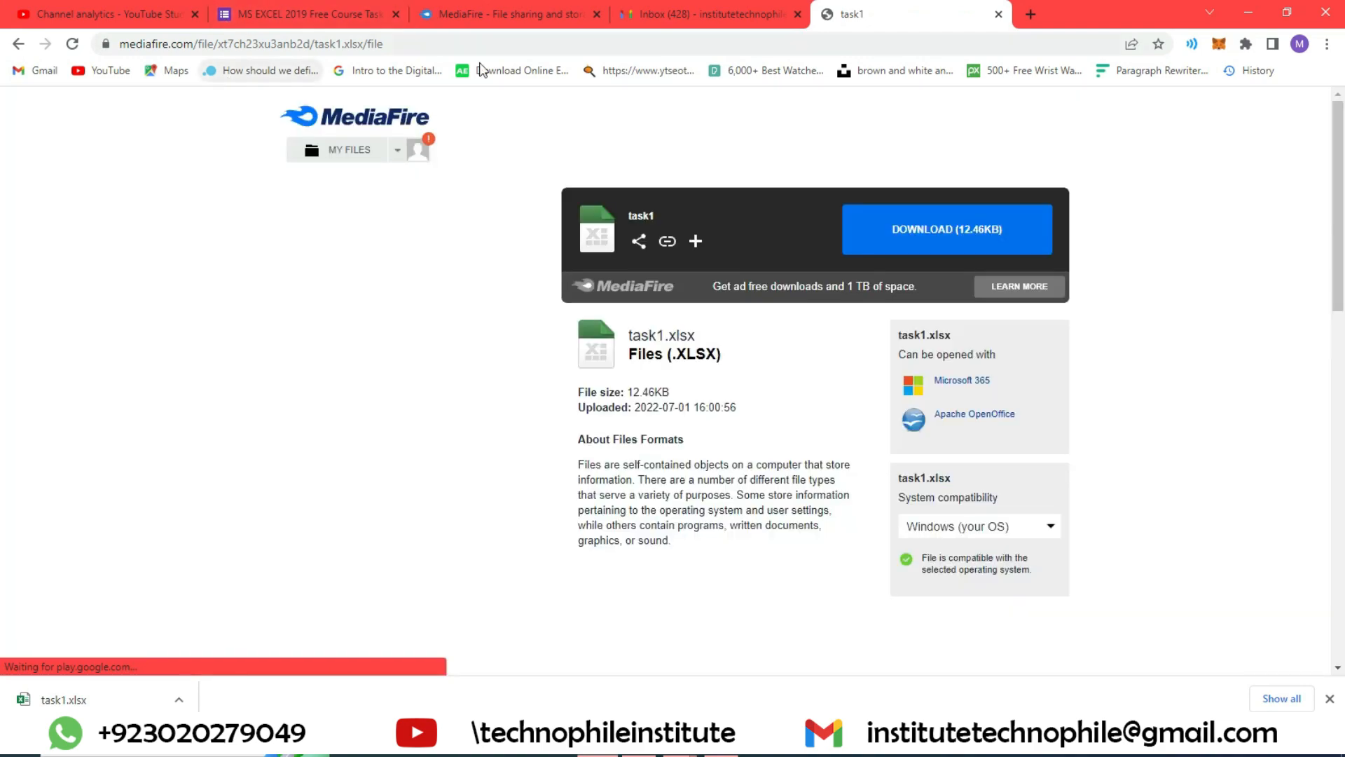
pyautogui.click(998, 14)
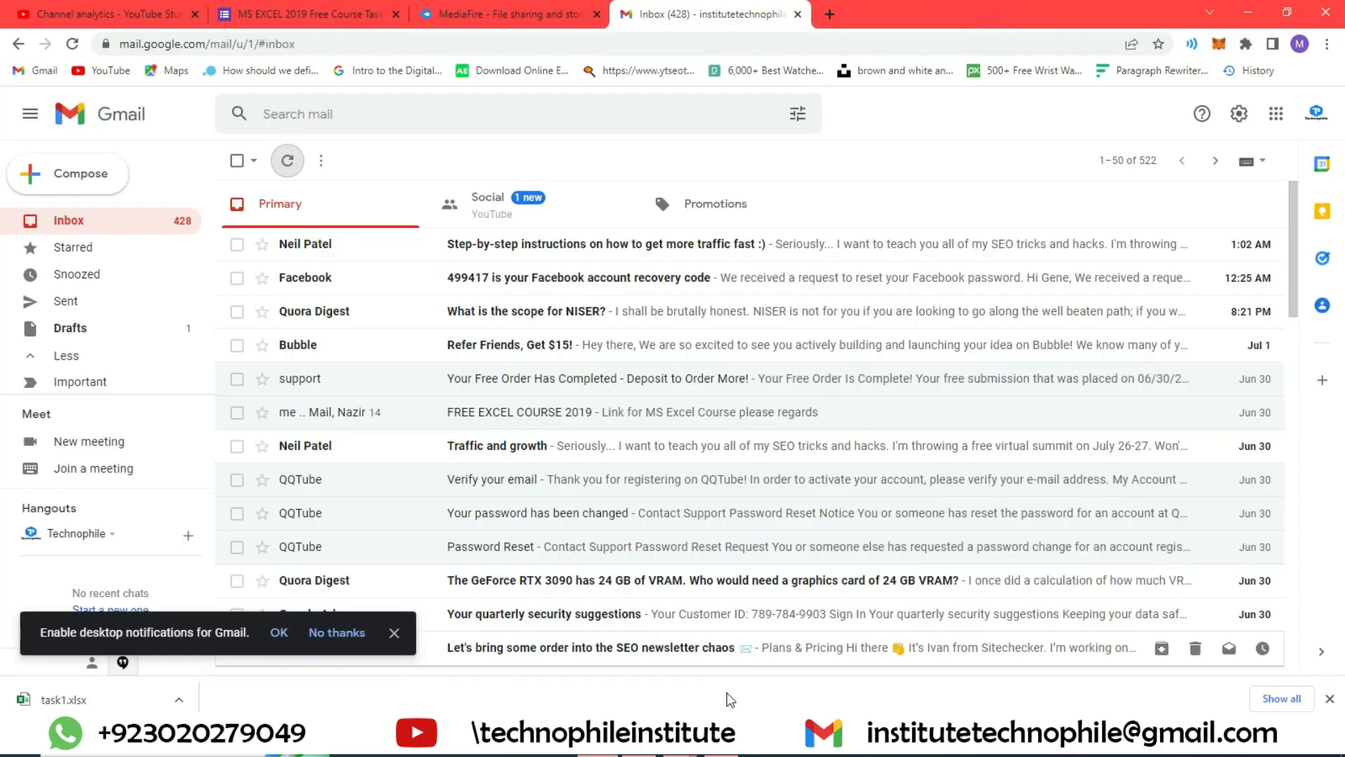
# Step: Switch to the task1.xlsx workbook in Excel and locate the Name and Mobile Number entry cells
pyautogui.click(1248, 11)
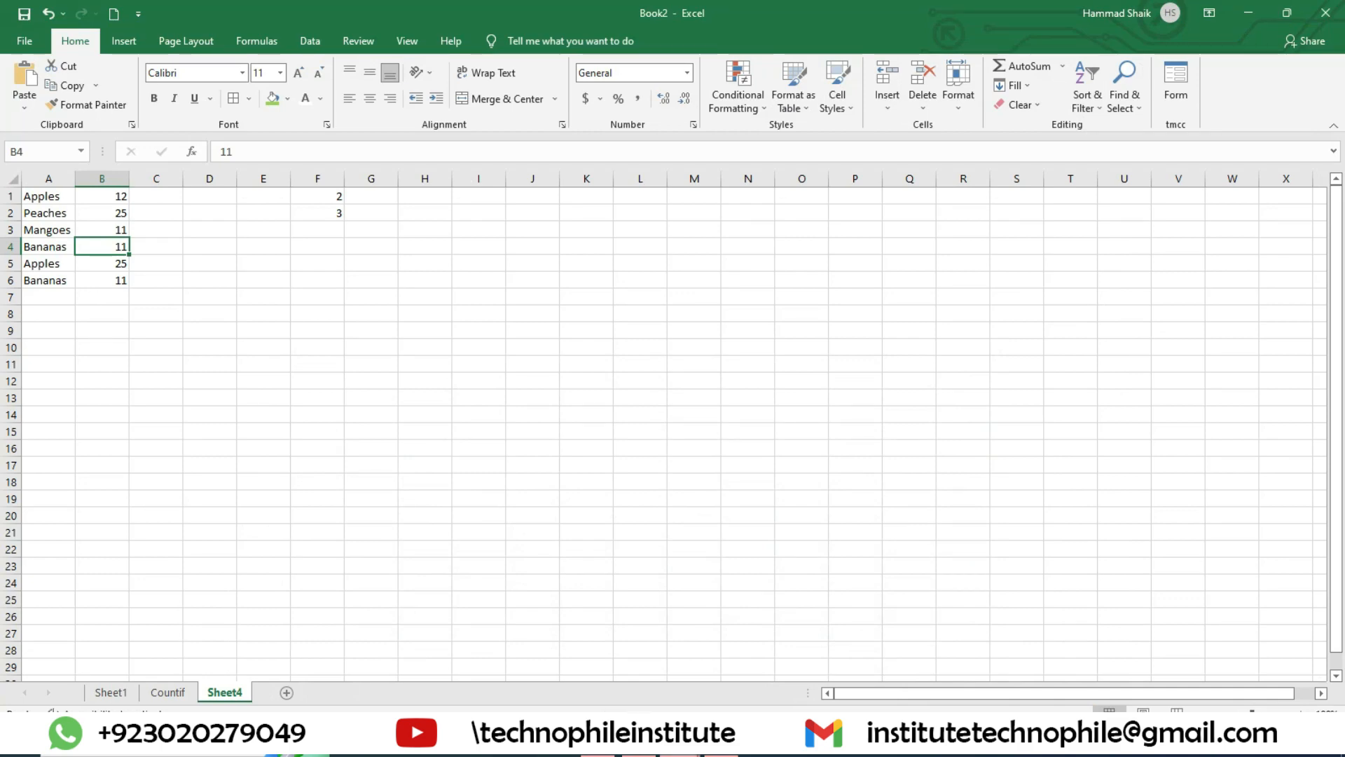
pyautogui.moveTo(678, 744)
pyautogui.click(582, 662)
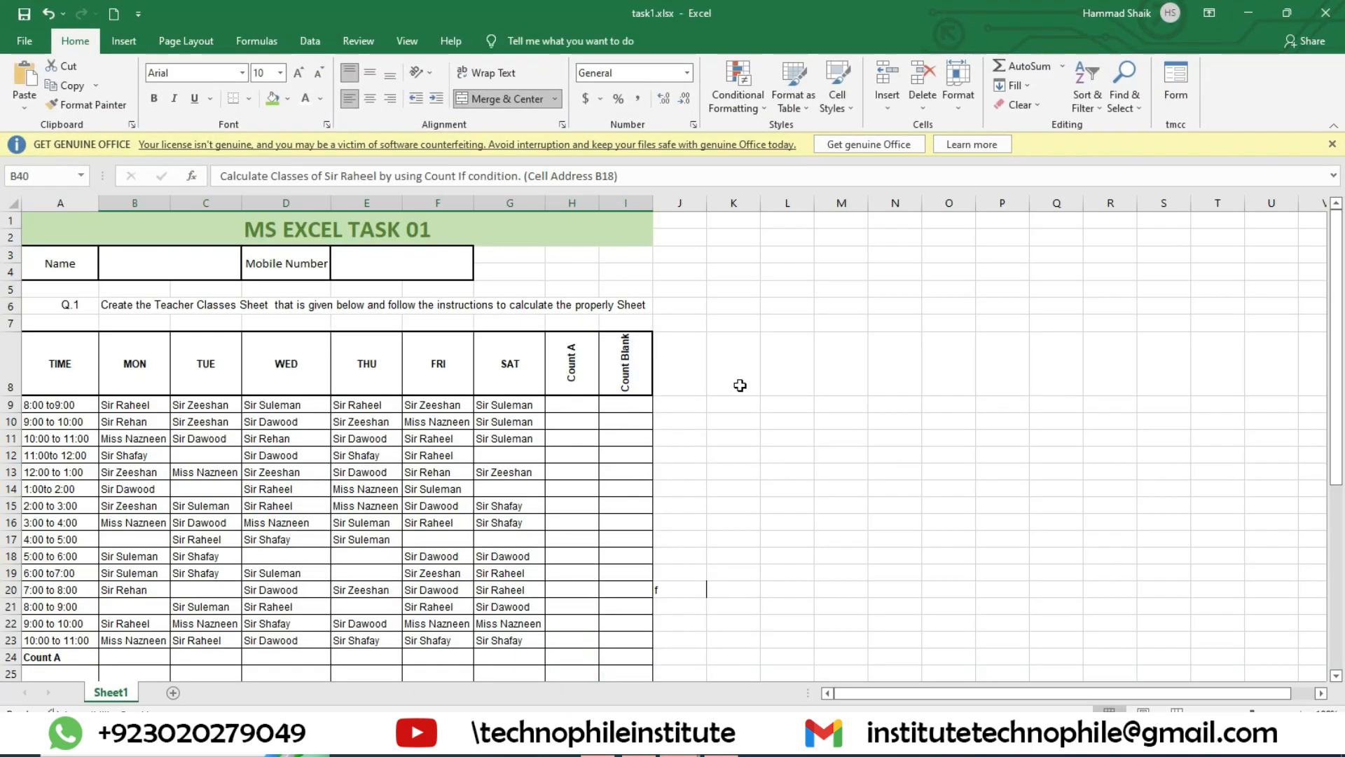
pyautogui.click(175, 267)
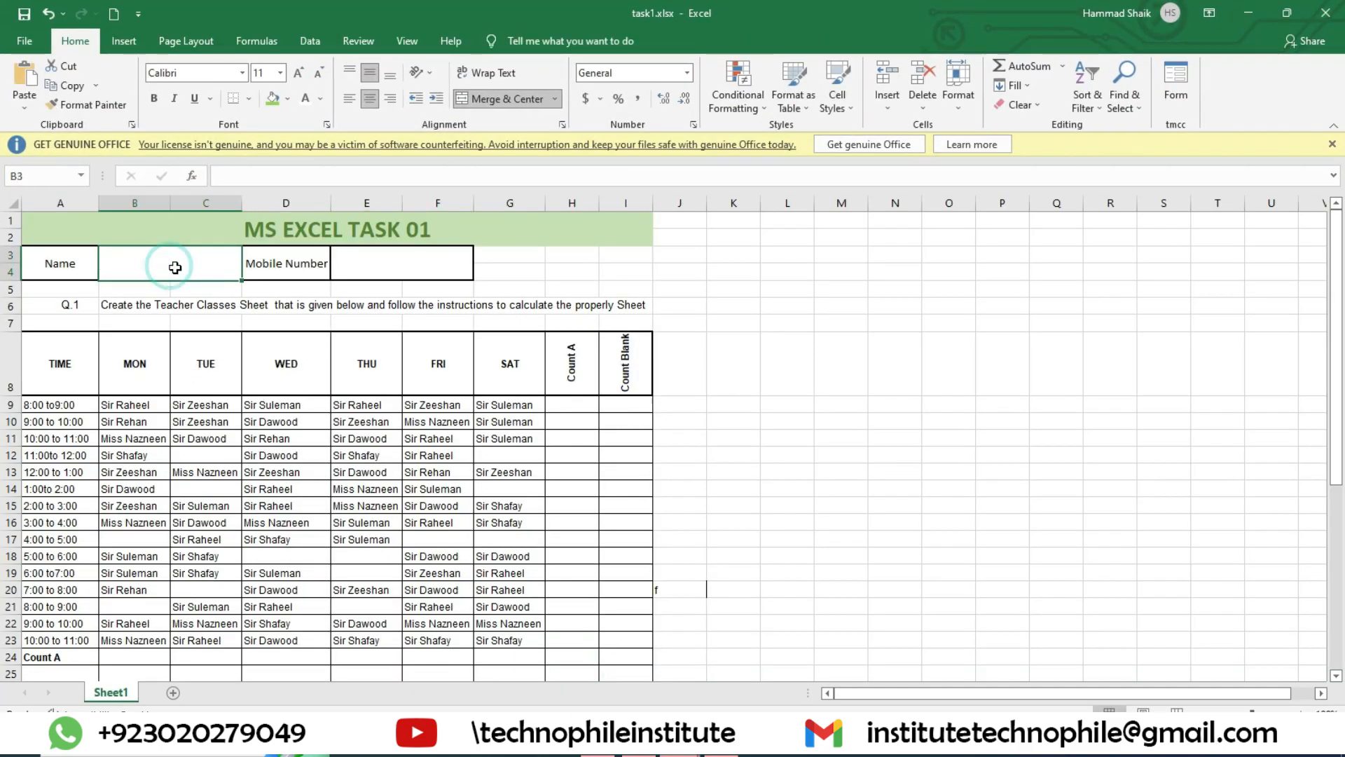
pyautogui.click(415, 274)
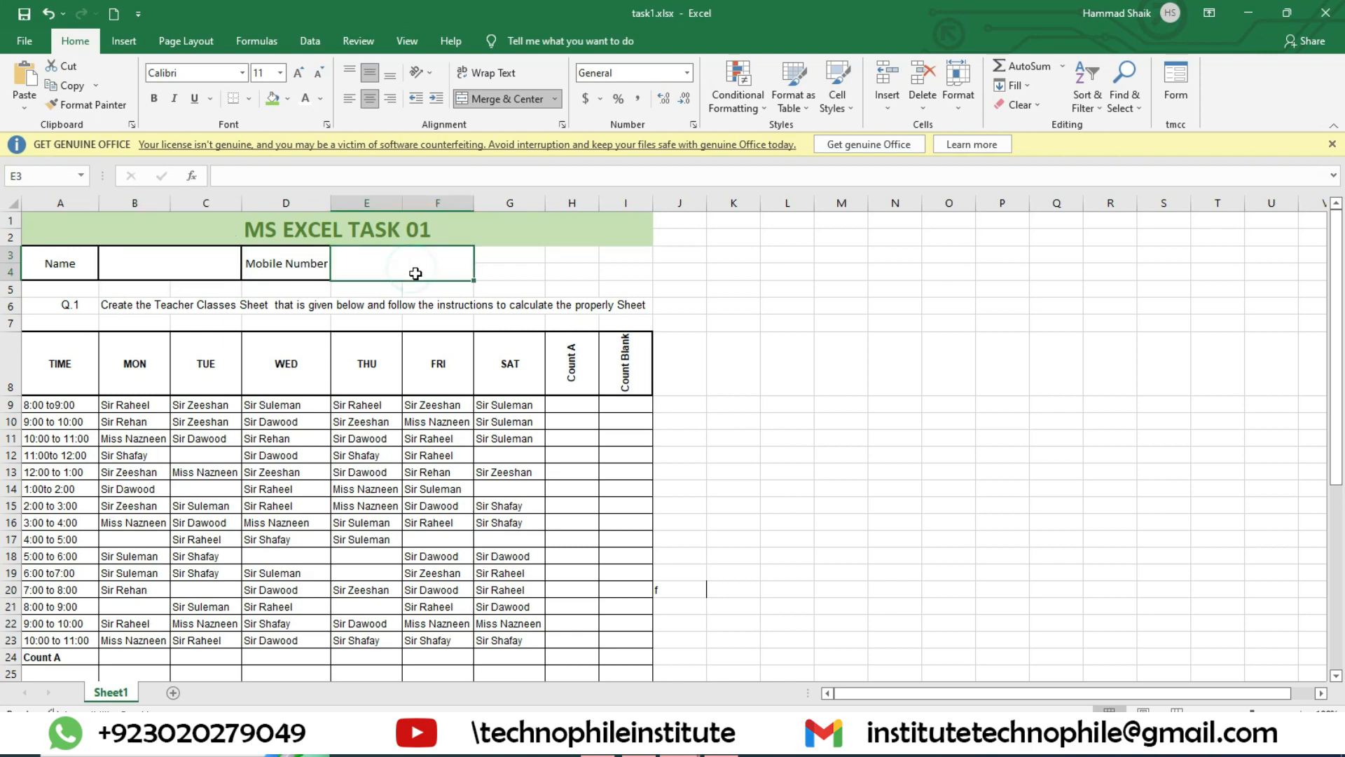
# Step: Read instructions Q-2 to Q-10 below the teacher classes table and match them to the Count A, Count Blank and teacher cells
pyautogui.scroll(-5, 607, 445)
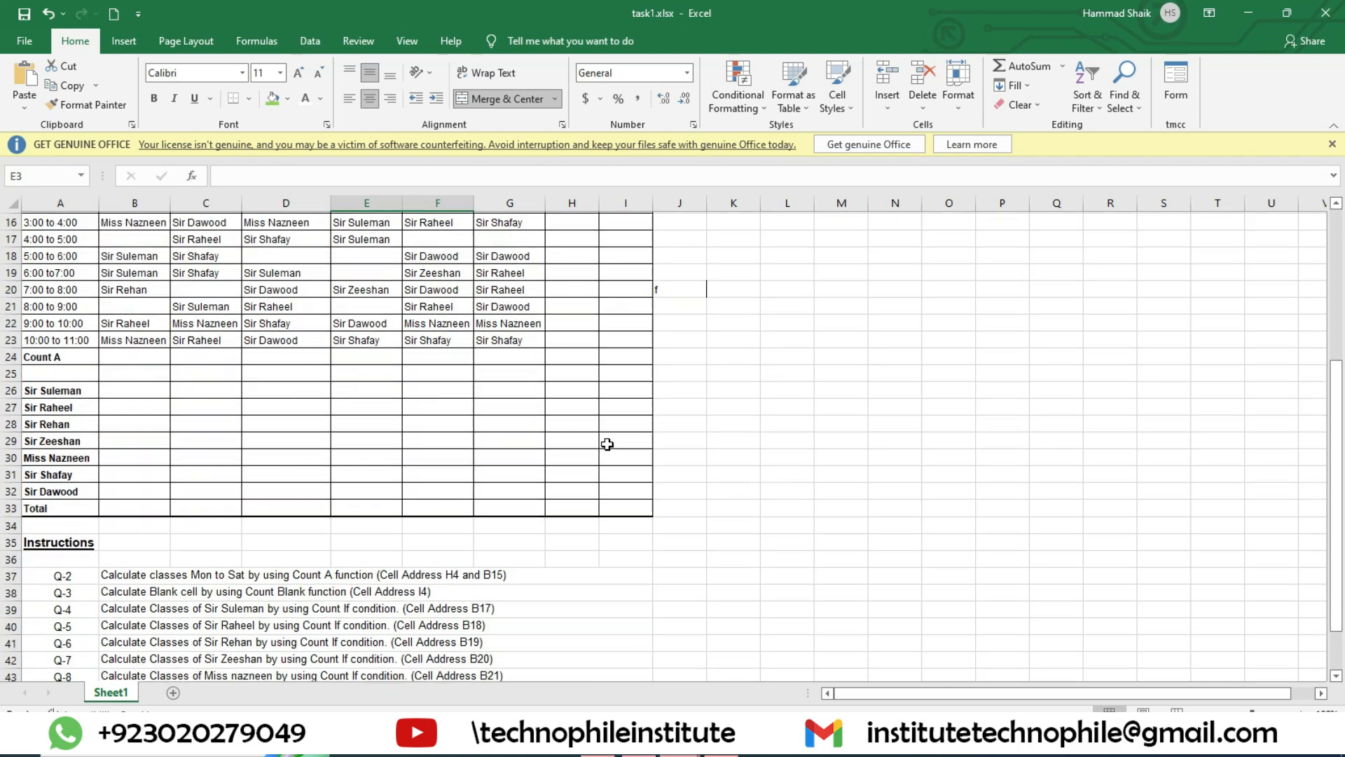
pyautogui.scroll(-2, 607, 444)
pyautogui.click(151, 470)
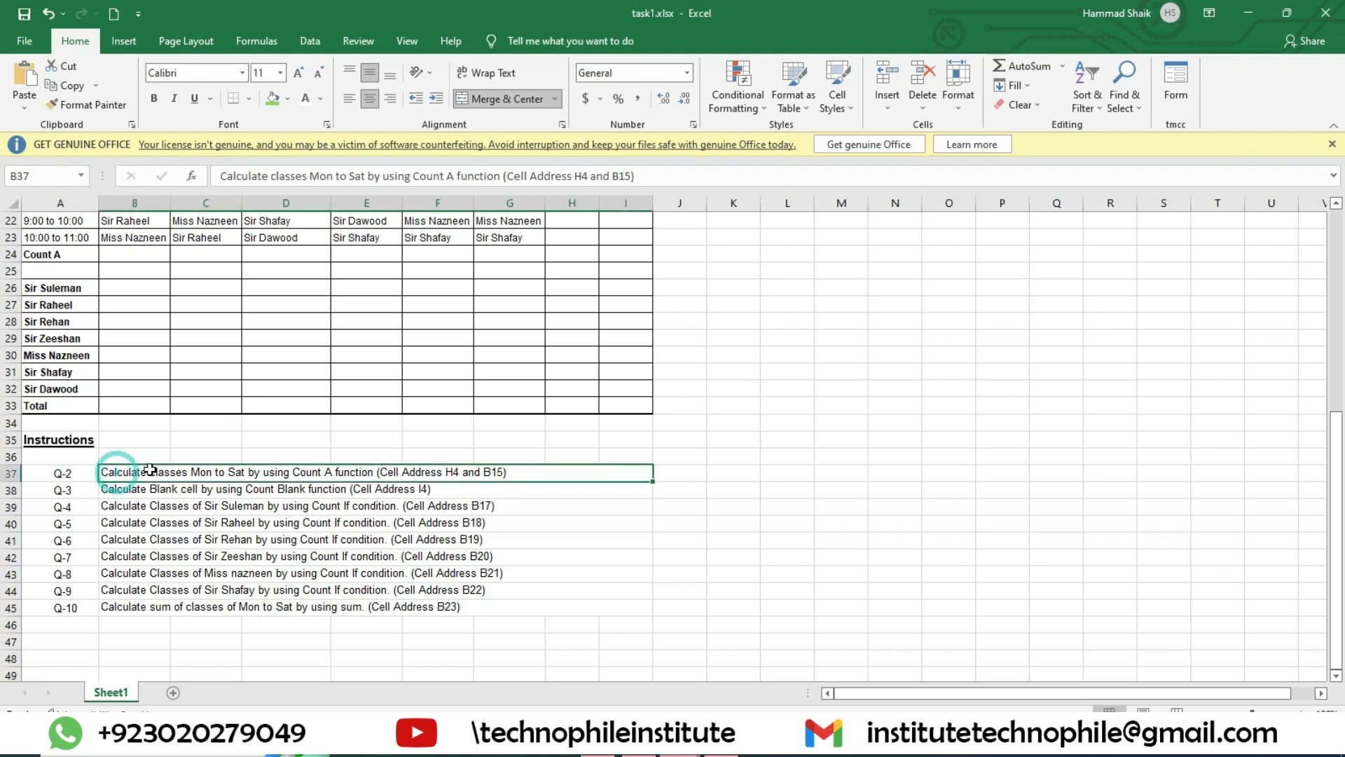
pyautogui.scroll(5, 511, 469)
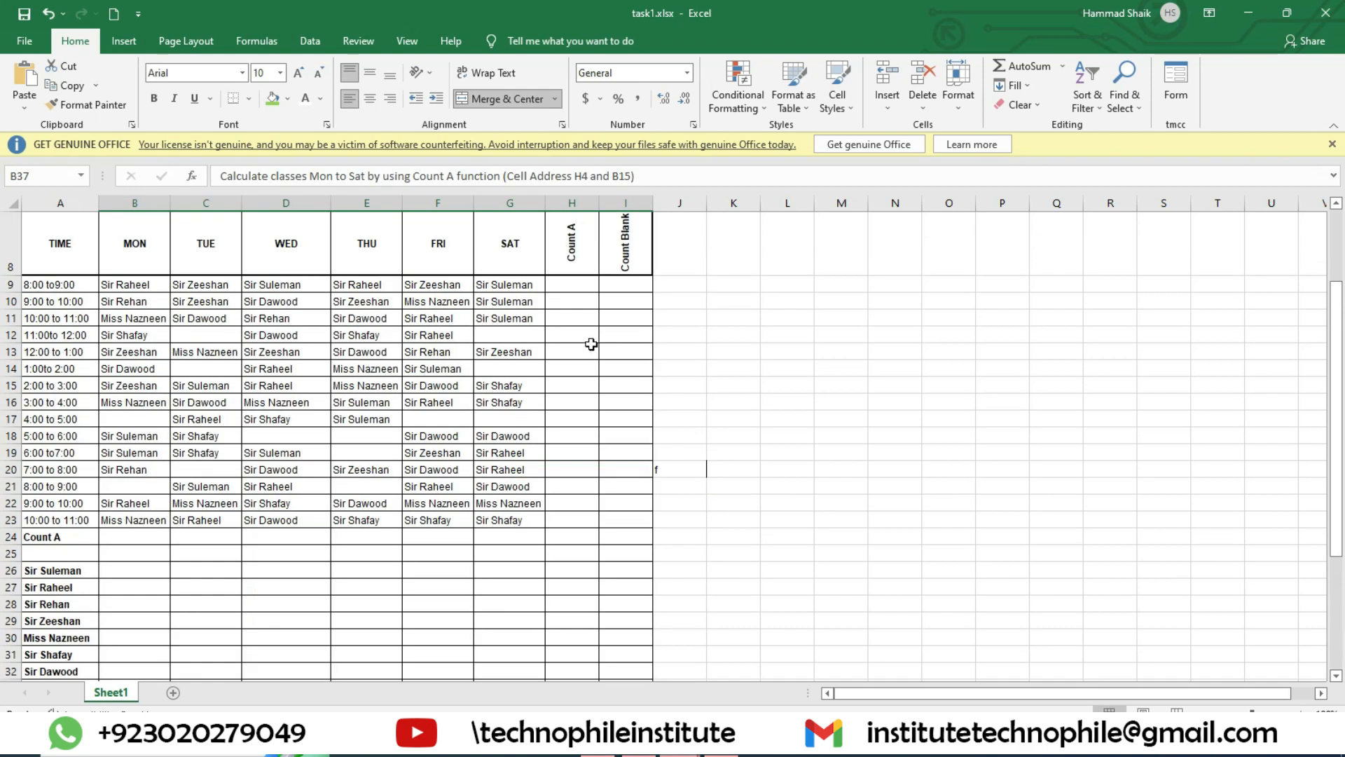
pyautogui.click(573, 282)
pyautogui.scroll(-5, 569, 431)
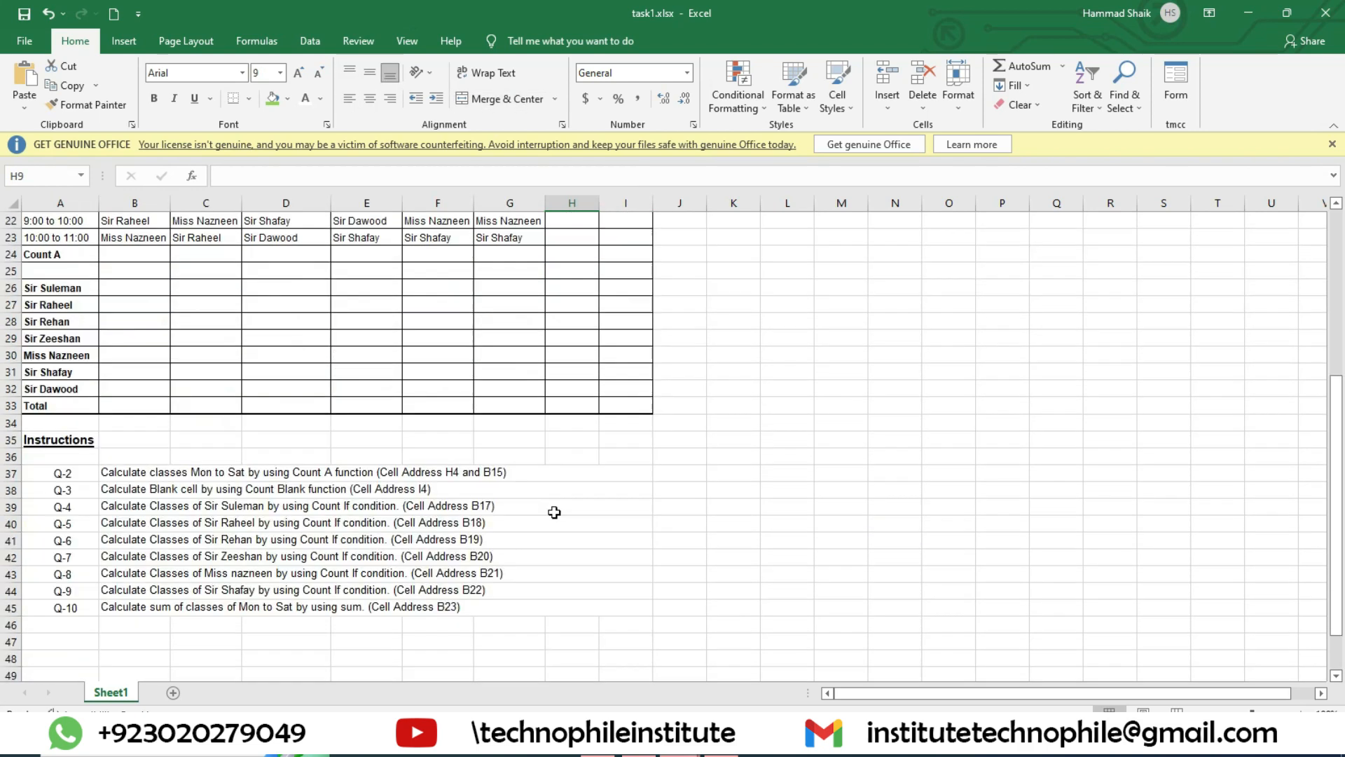
pyautogui.scroll(5, 554, 512)
pyautogui.scroll(-7, 554, 512)
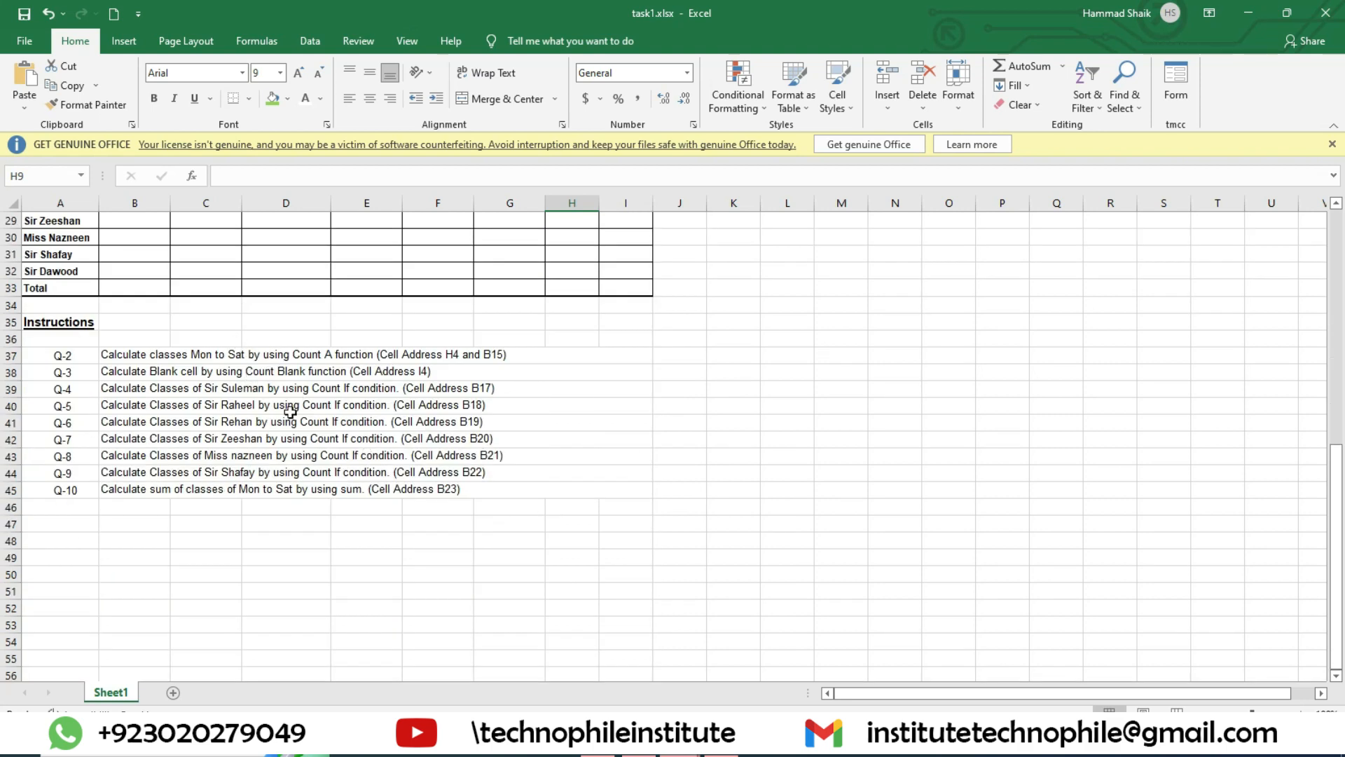
pyautogui.scroll(5, 589, 511)
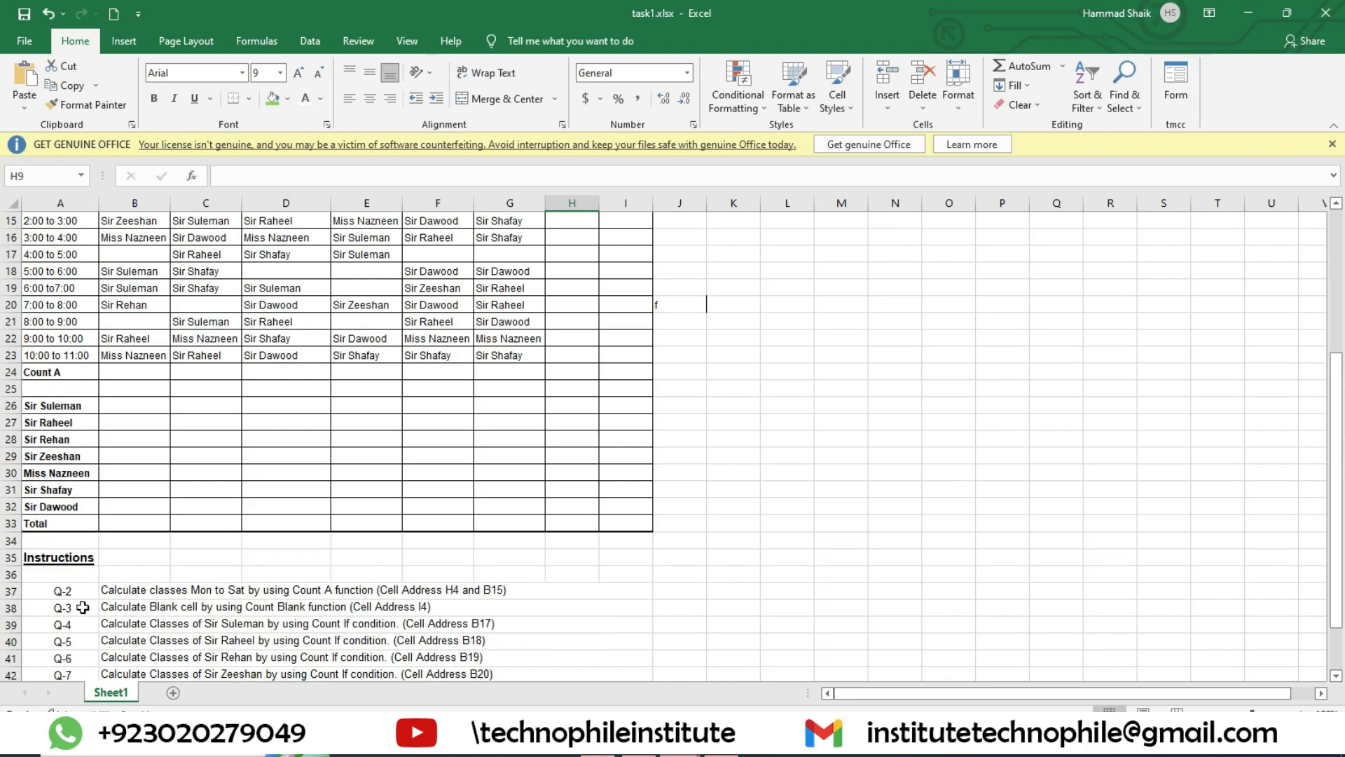
pyautogui.scroll(5, 474, 606)
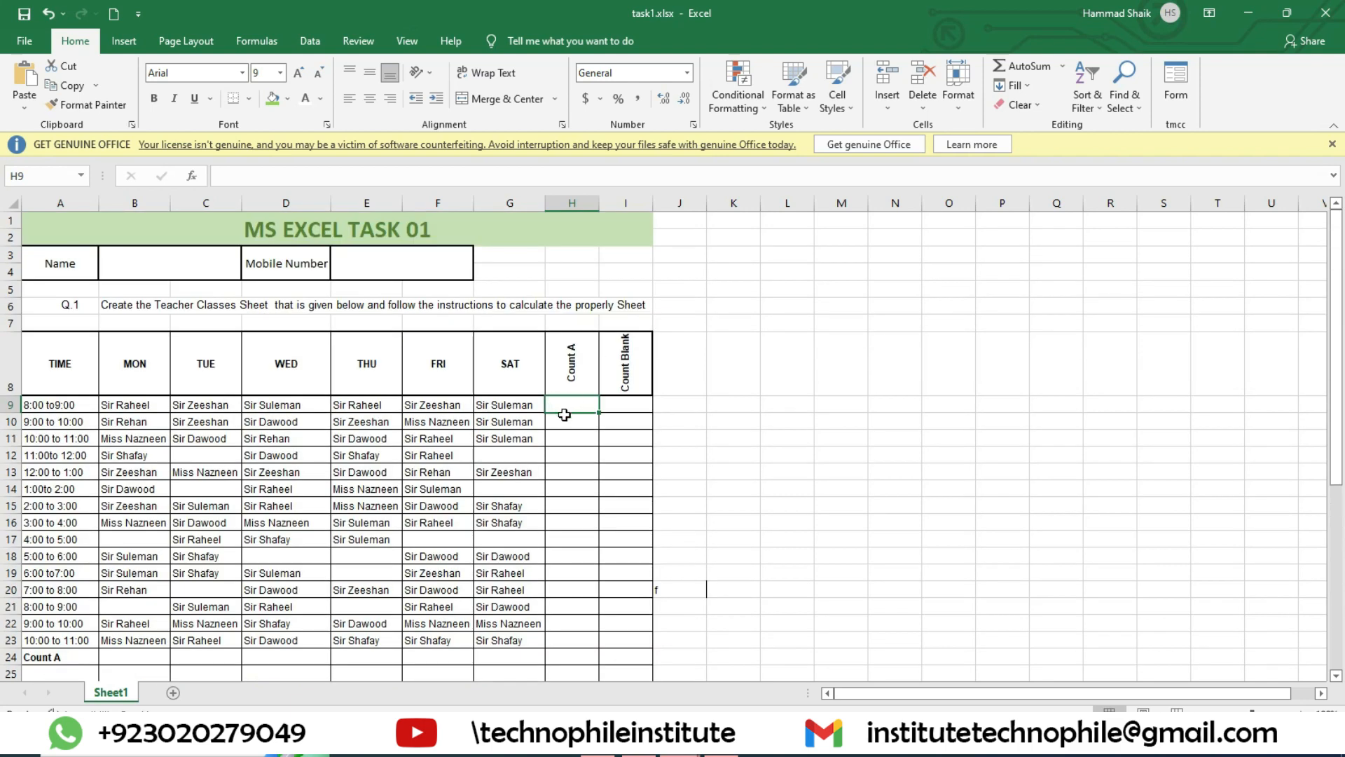
pyautogui.scroll(-5, 563, 415)
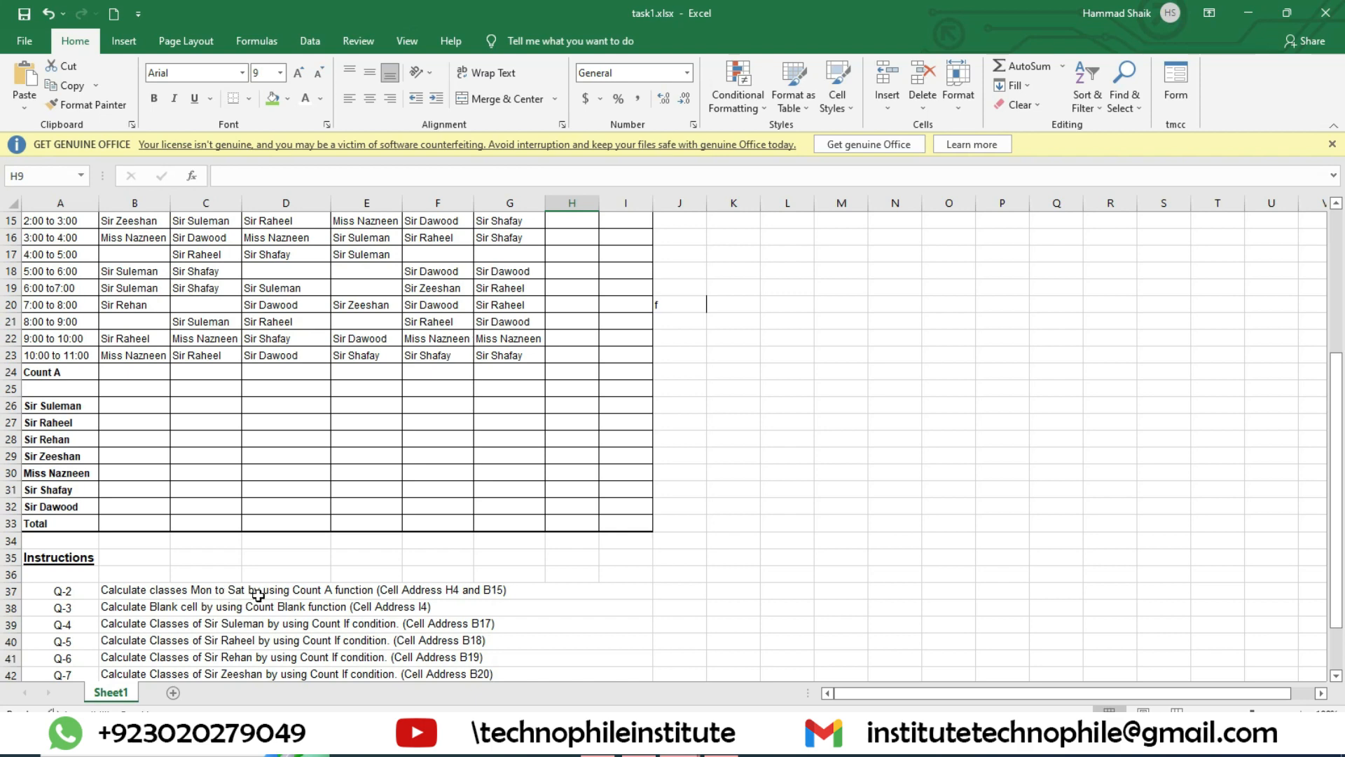
pyautogui.scroll(5, 481, 614)
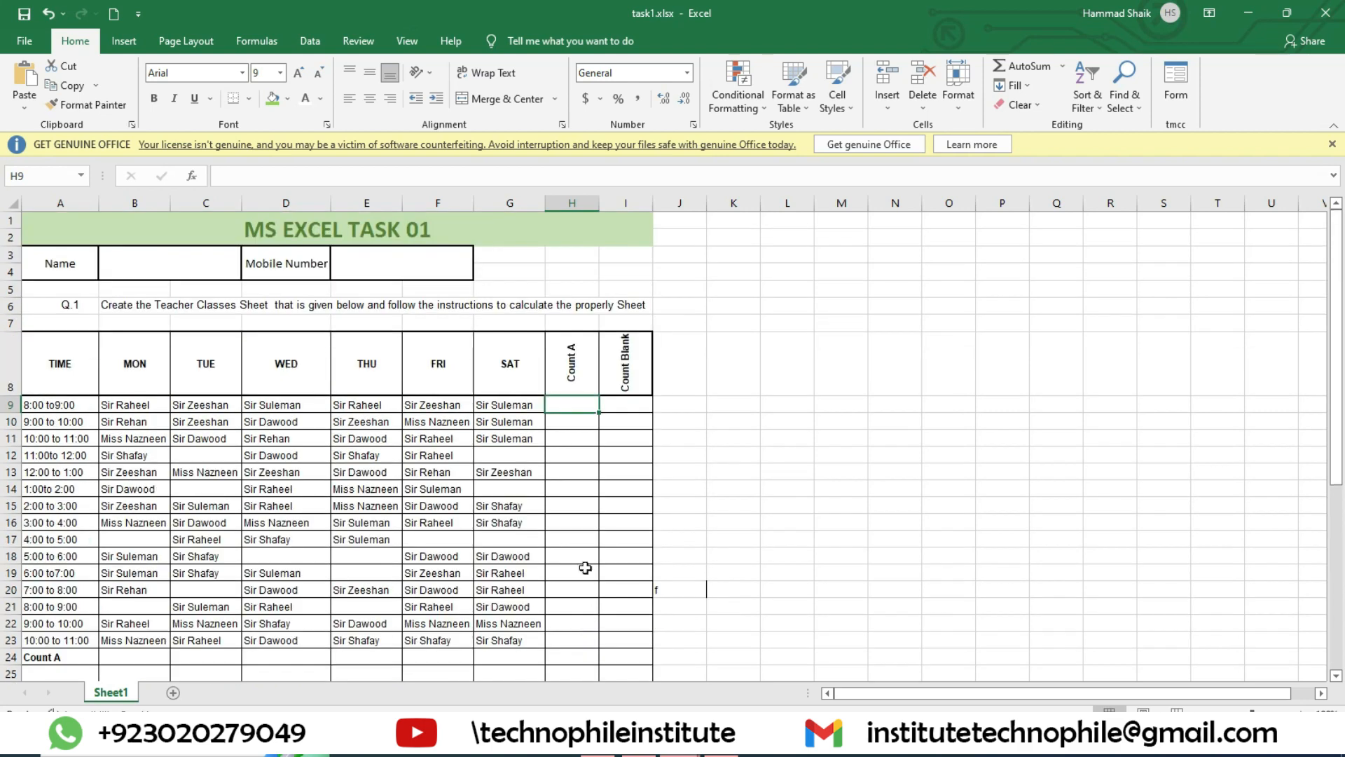
# Step: Review the row 9 classes and blank cell C12 against the Count A cell H9 and Count Blank cells I9 and I12
pyautogui.moveTo(112, 404); pyautogui.dragTo(407, 404)
pyautogui.click(572, 404)
pyautogui.scroll(-5, 676, 410)
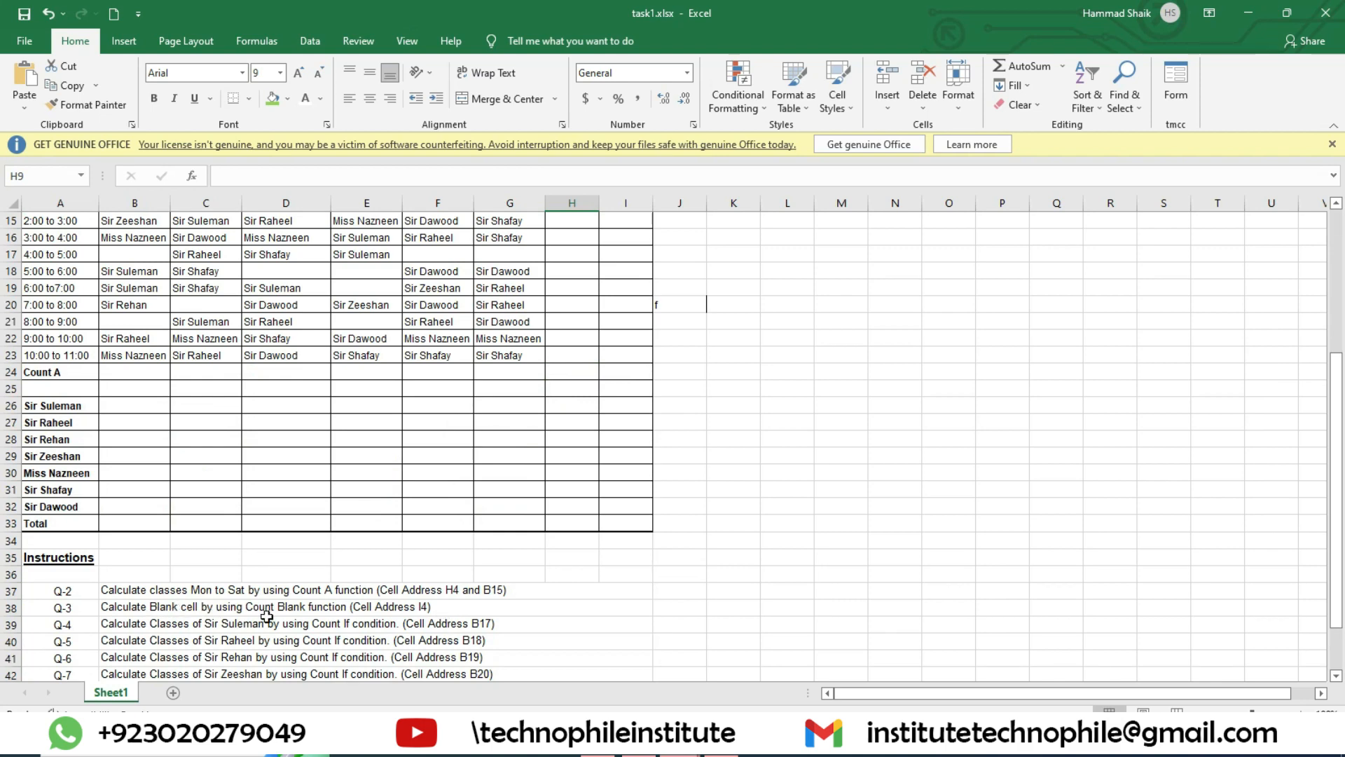
pyautogui.scroll(5, 564, 498)
pyautogui.click(642, 403)
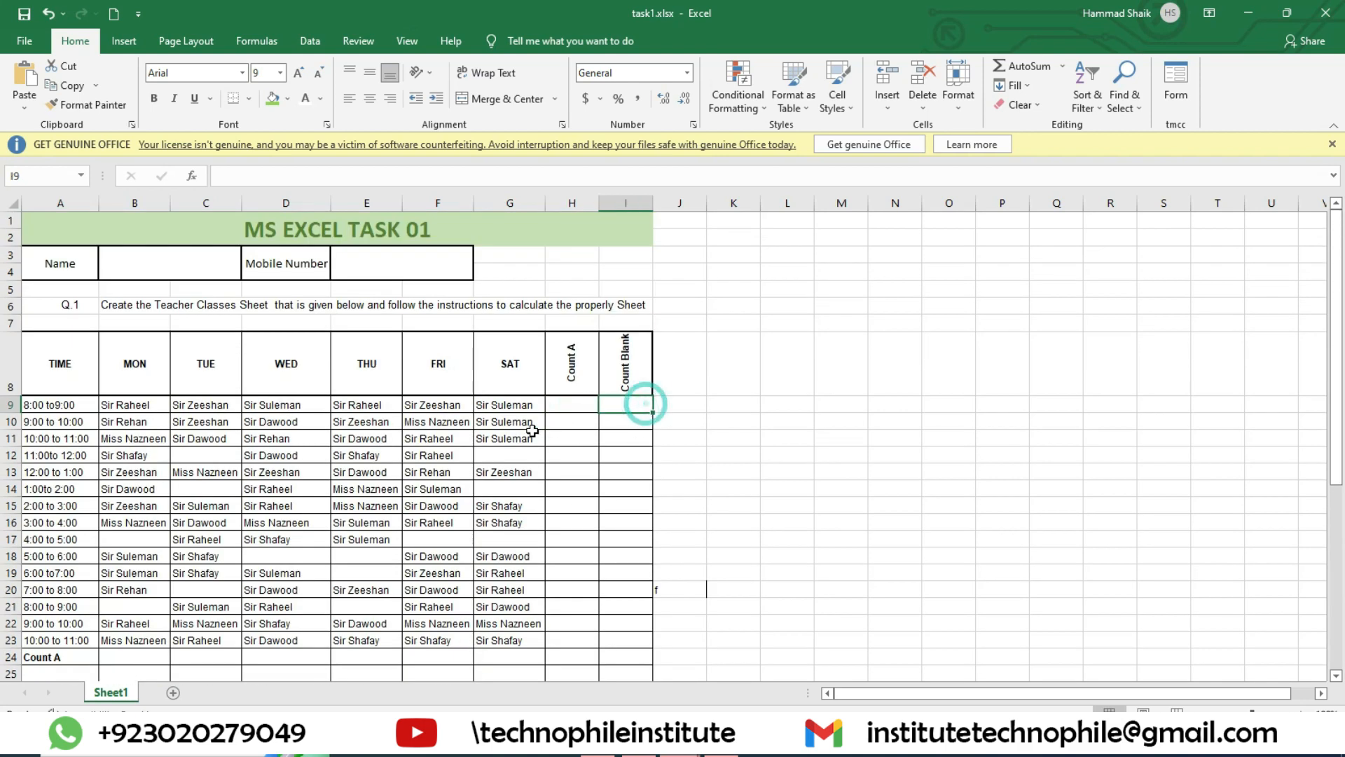
pyautogui.click(210, 454)
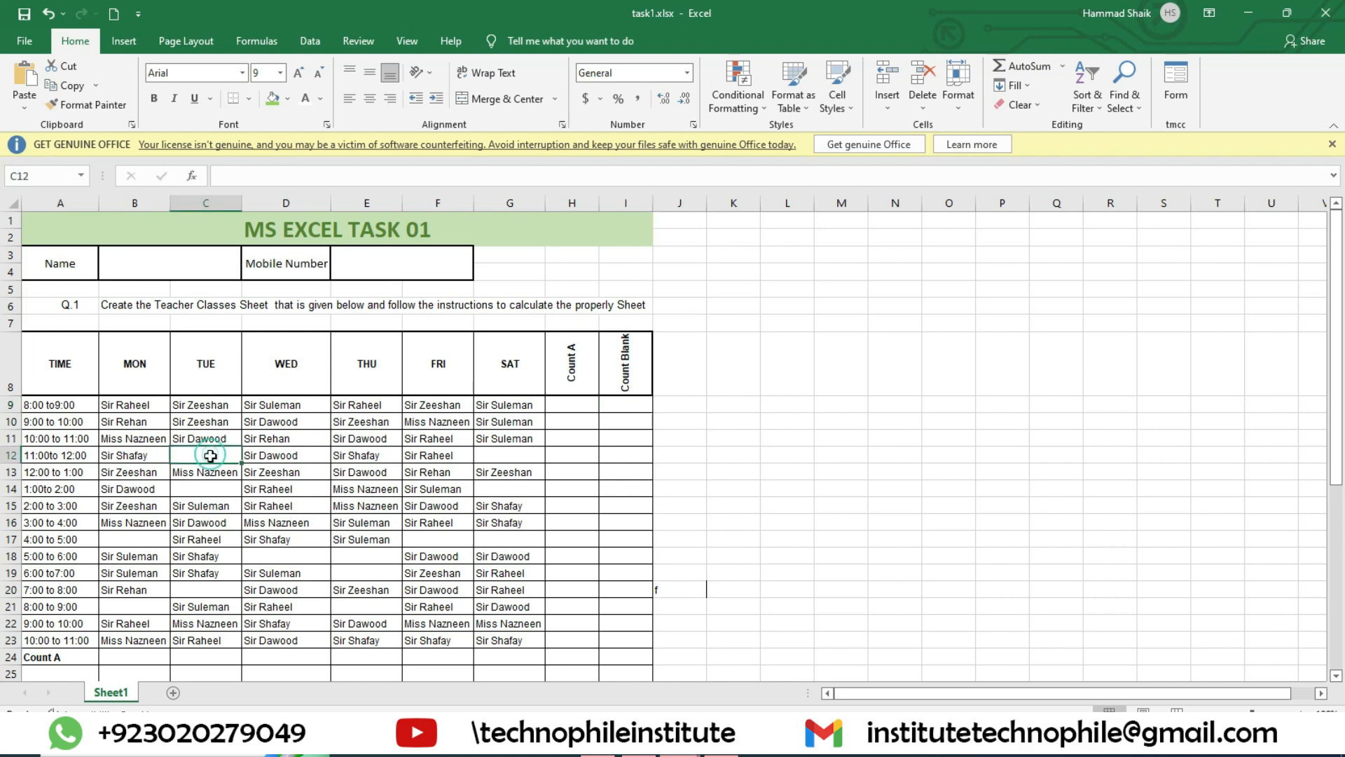
pyautogui.click(634, 454)
# Step: Match the Count If instructions to the first teacher's Monday cell B26 and its source range B9:B23
pyautogui.scroll(-7, 613, 442)
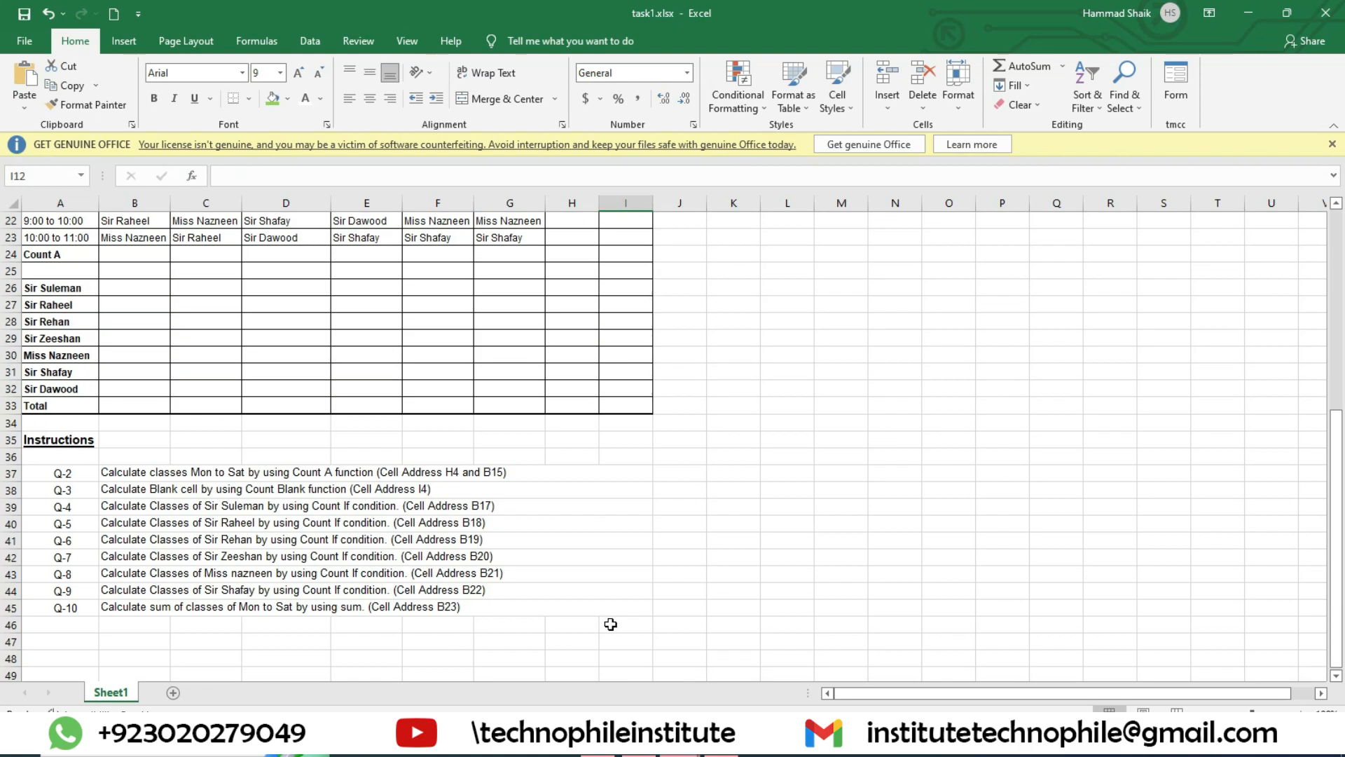
pyautogui.click(137, 286)
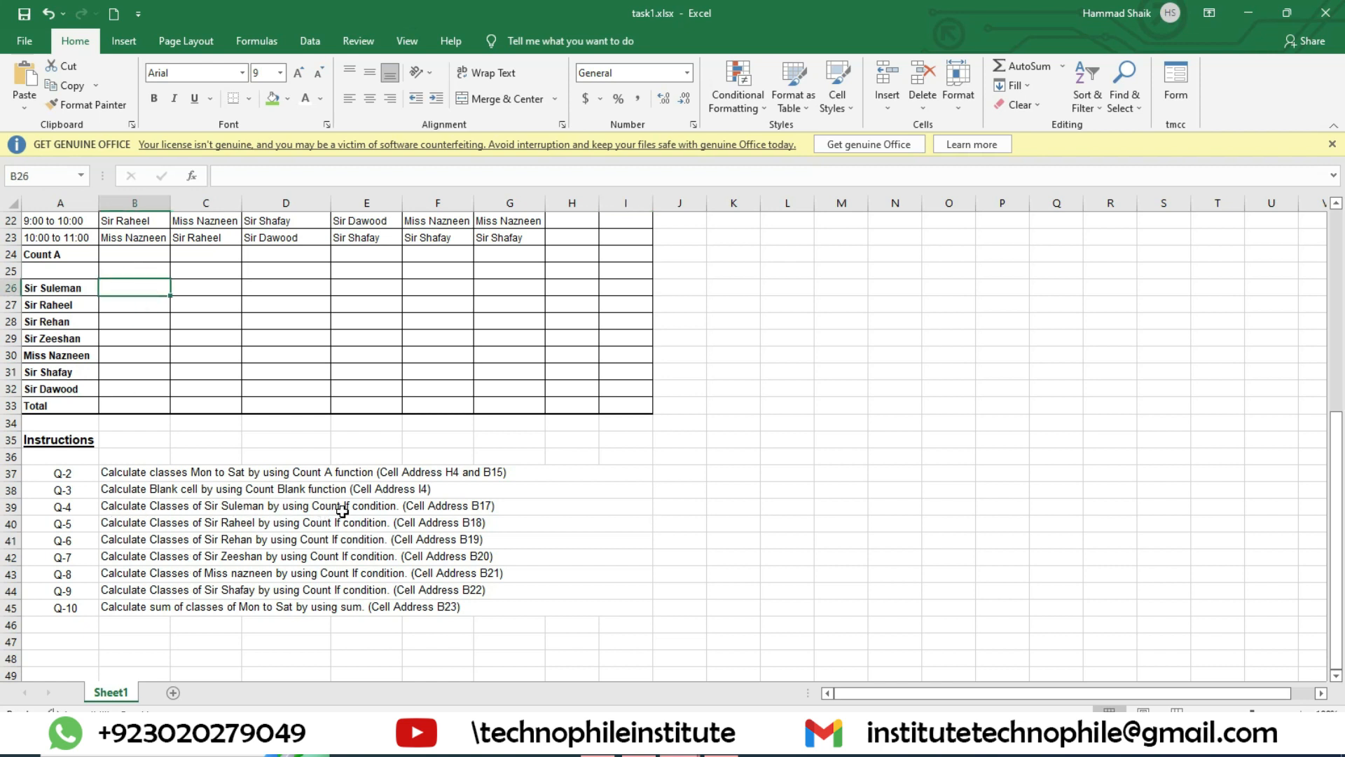
pyautogui.scroll(5, 140, 316)
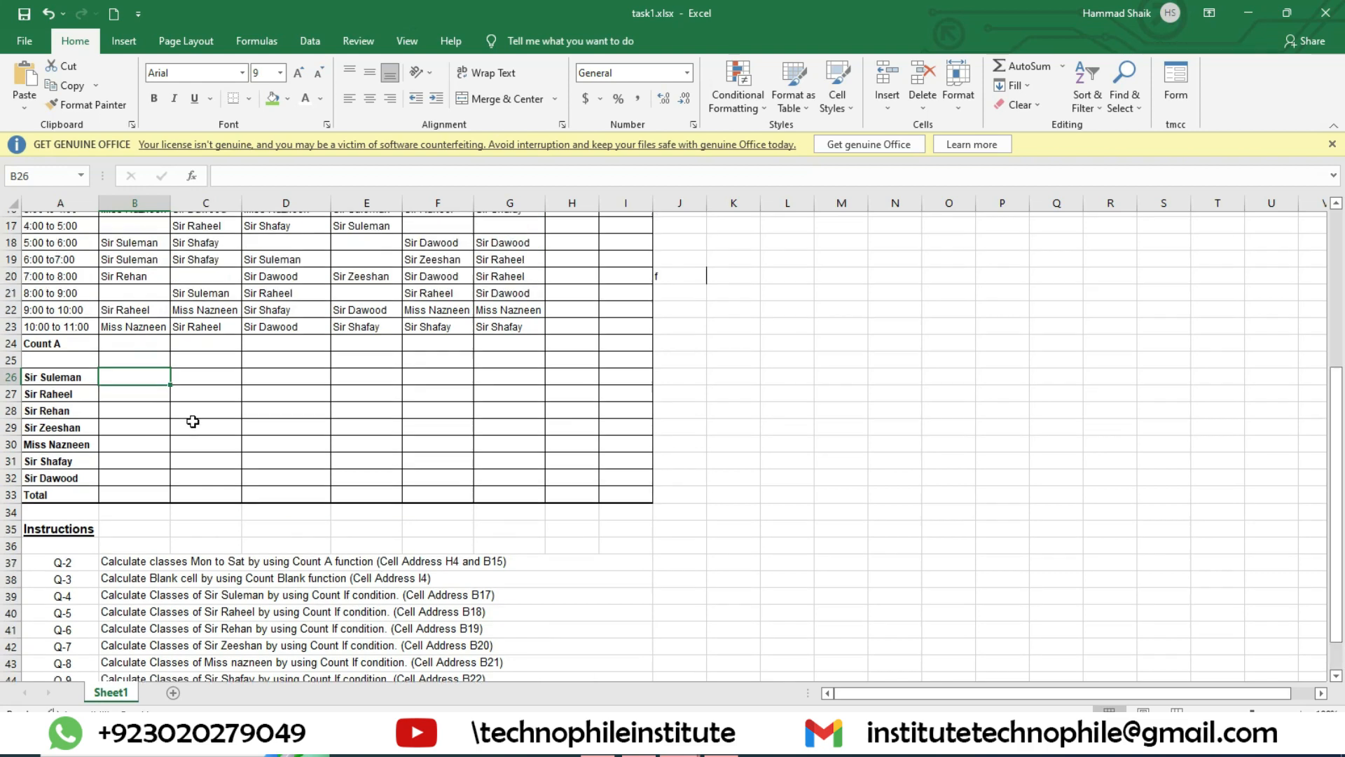
pyautogui.moveTo(131, 285); pyautogui.dragTo(138, 520)
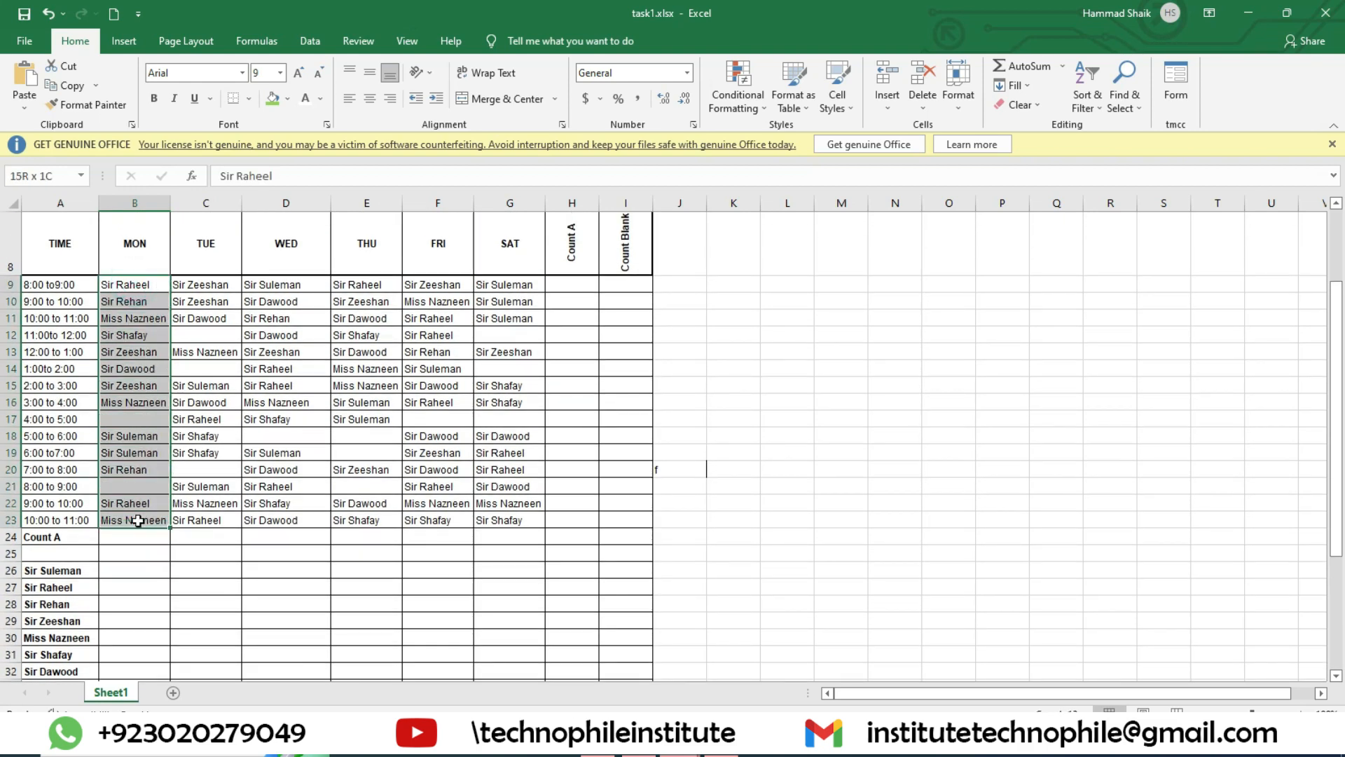
pyautogui.click(122, 566)
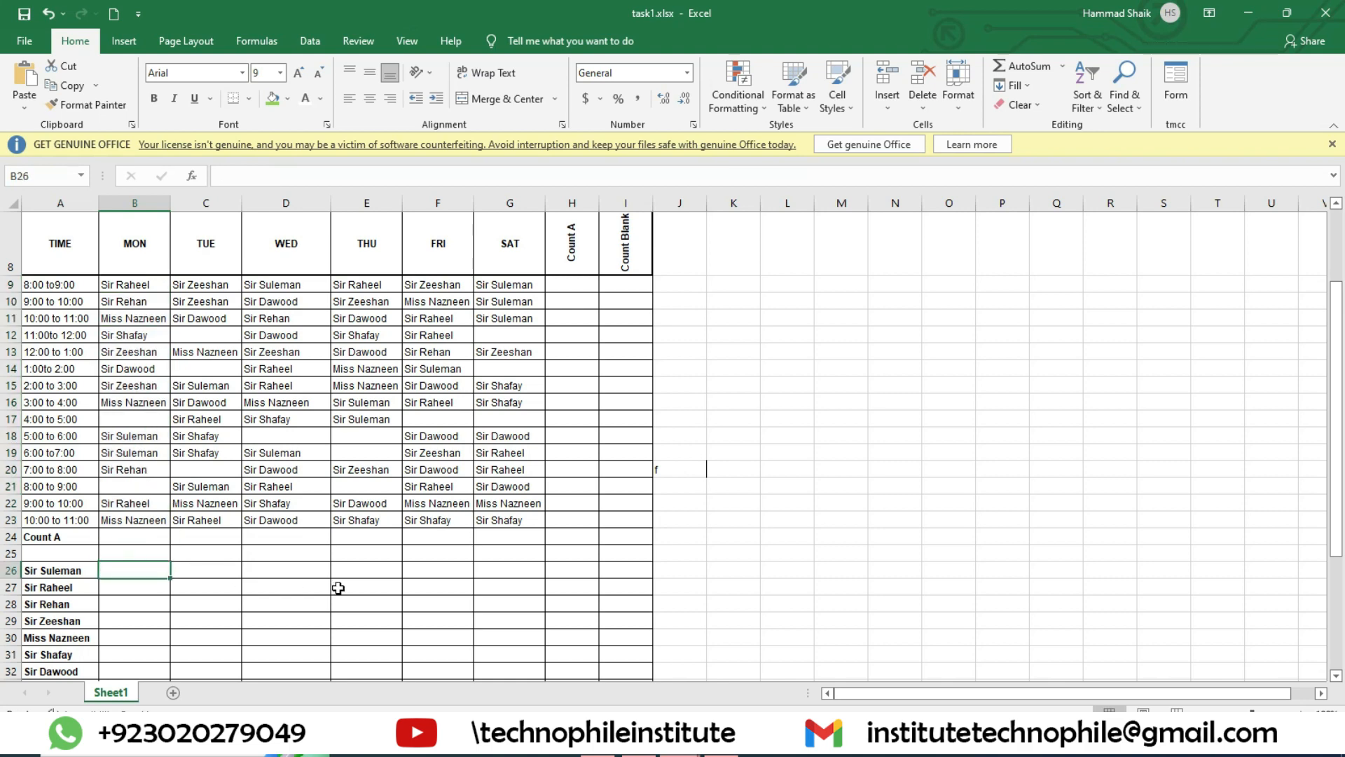
# Step: Locate the Name entry cell B3 and the Mobile Number entry cell E3 above the teacher classes table
pyautogui.scroll(3, 750, 516)
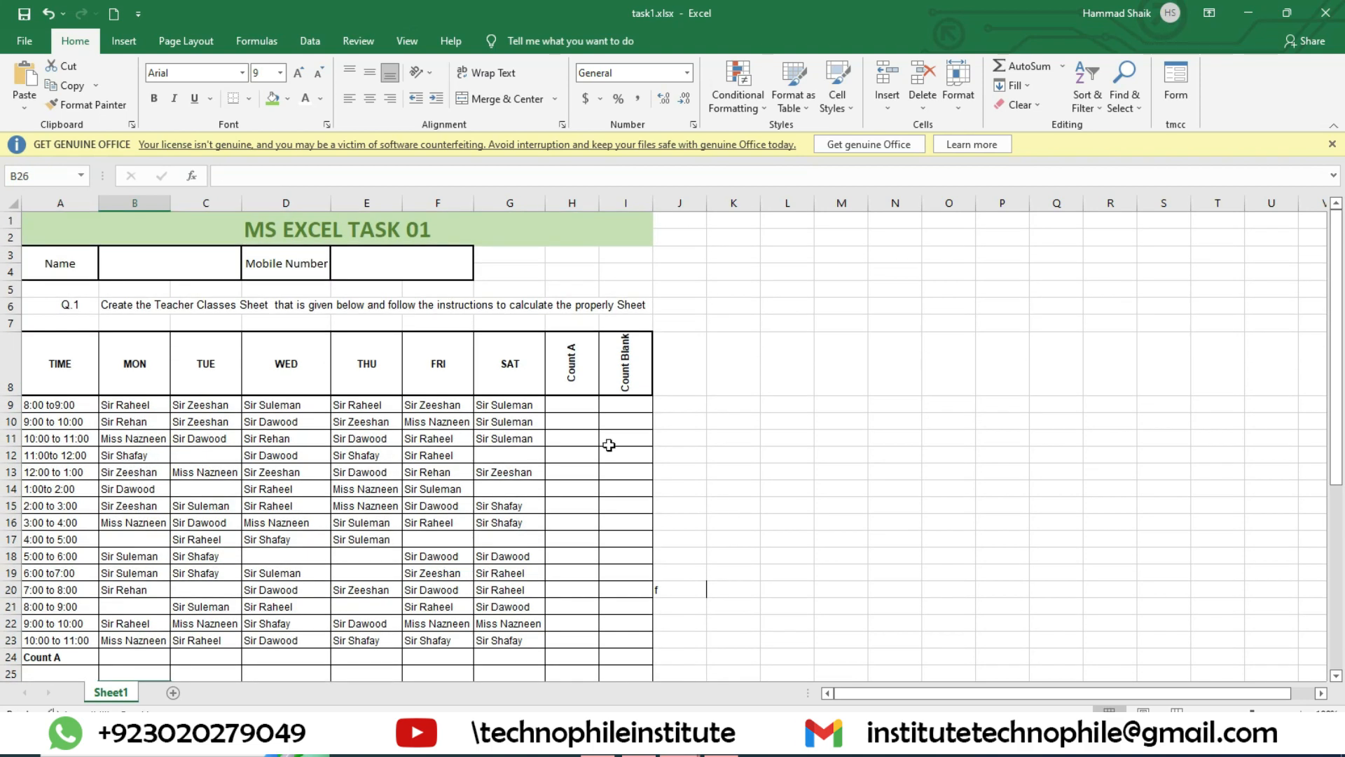
pyautogui.click(199, 276)
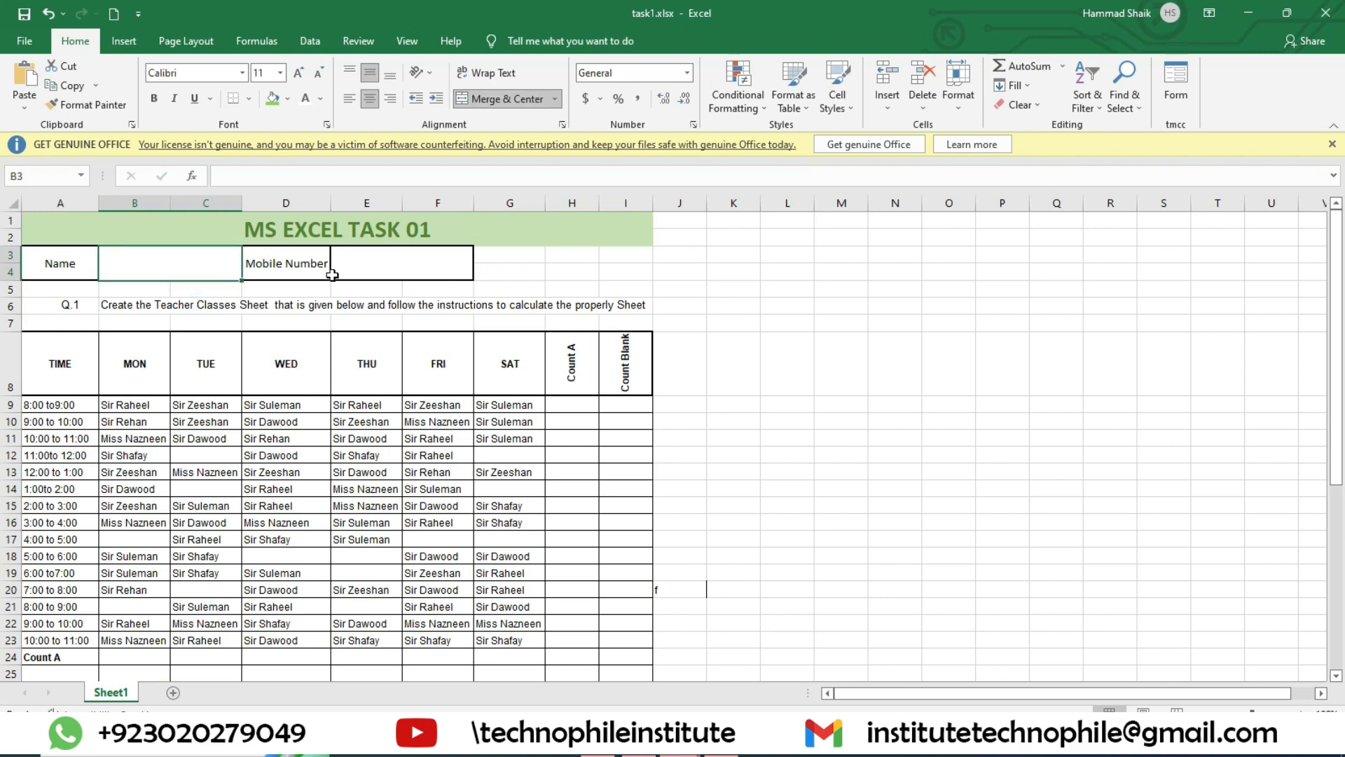
pyautogui.click(410, 266)
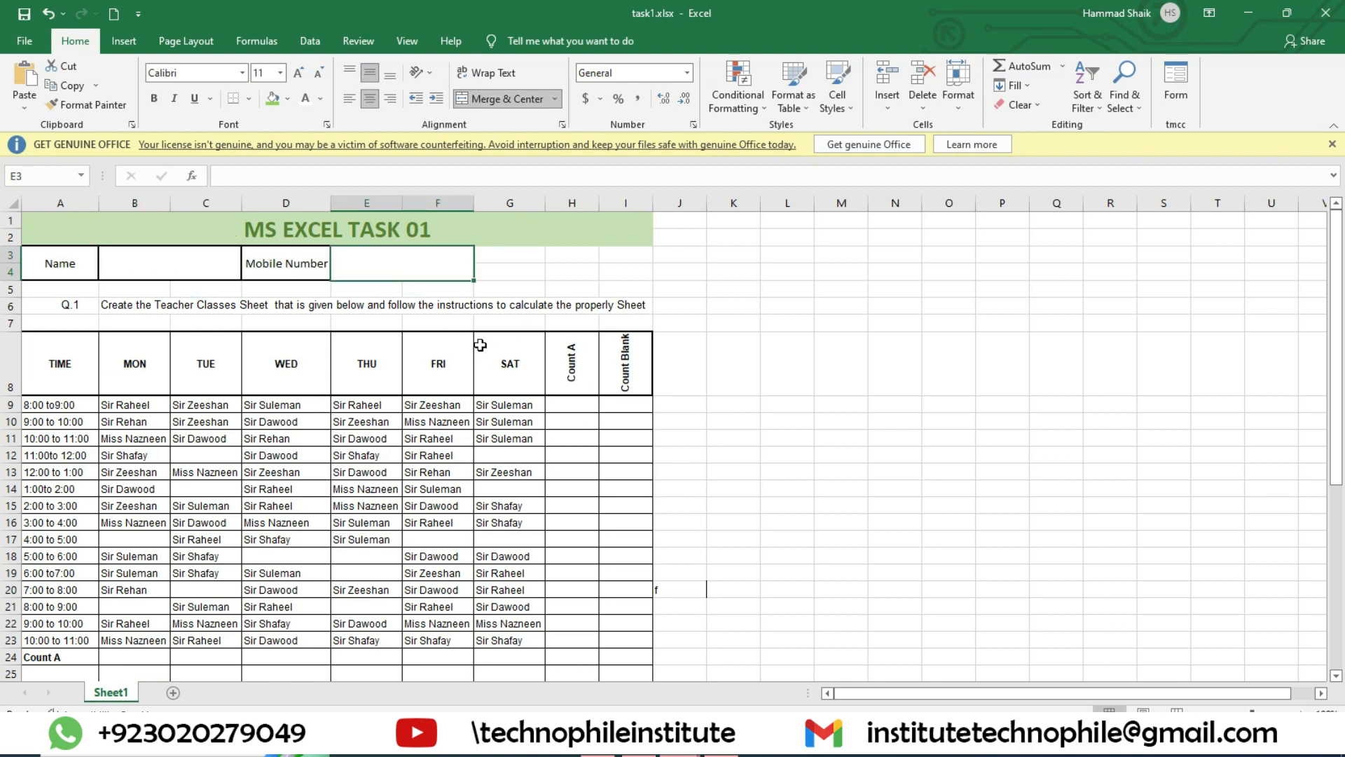
pyautogui.scroll(-2, 483, 350)
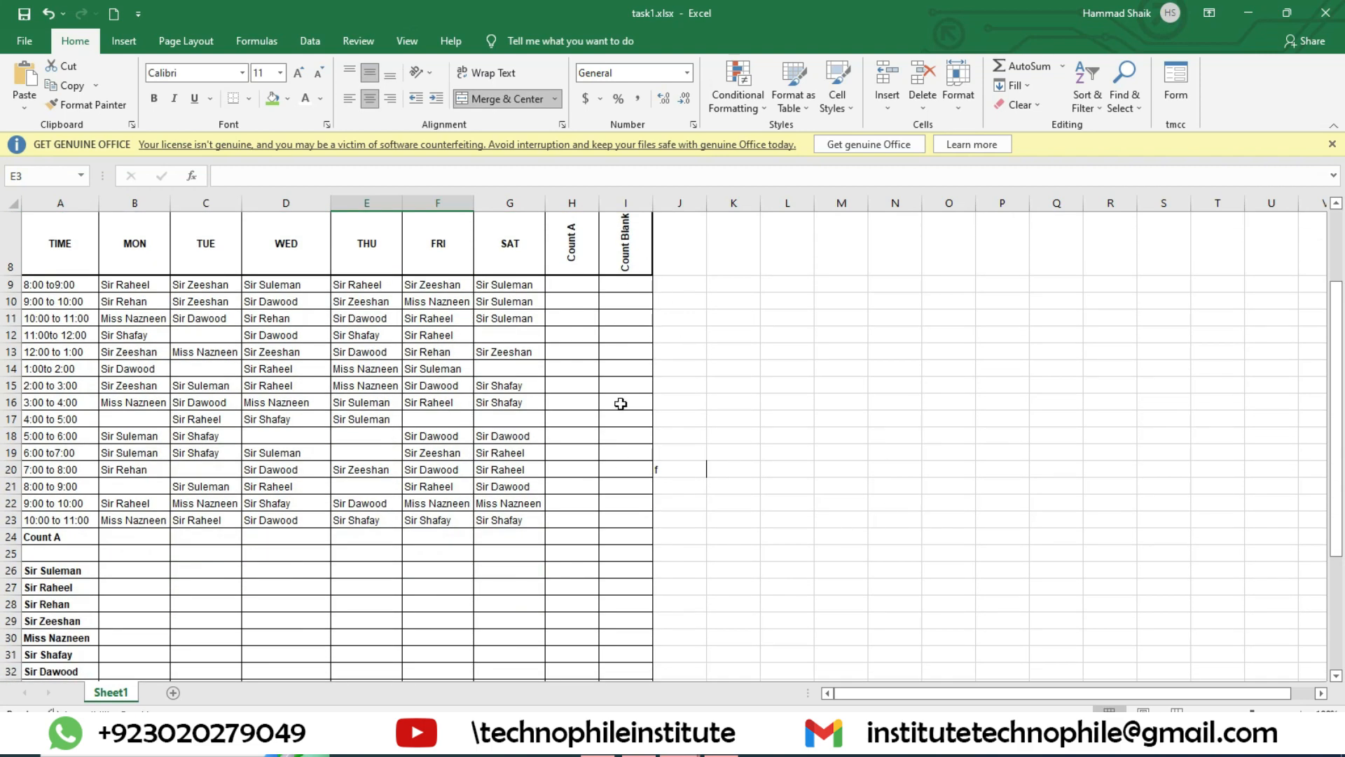
# Step: Minimize the task1.xlsx and Book2 workbooks, switch to Chrome, and show the MS EXCEL 2019 Free Course Task 01 form
pyautogui.click(1254, 18)
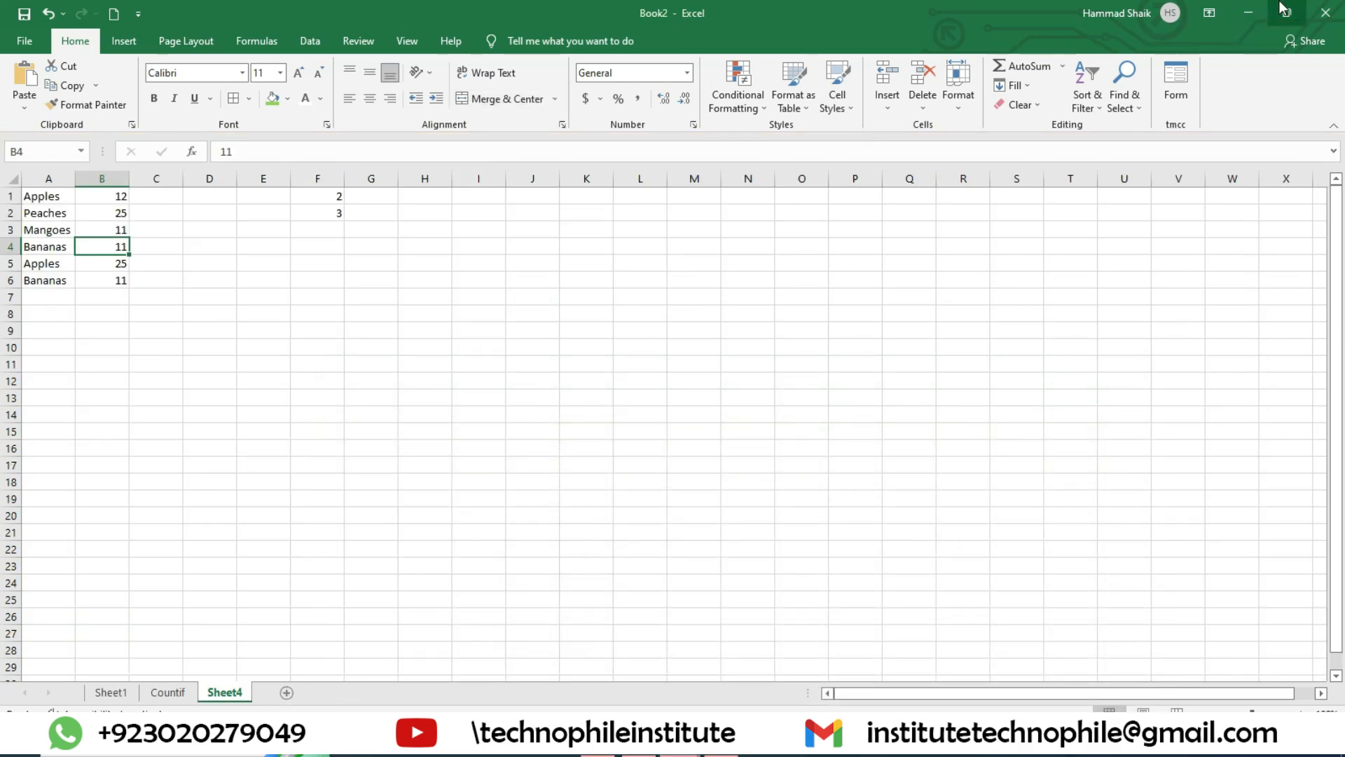
pyautogui.click(1250, 13)
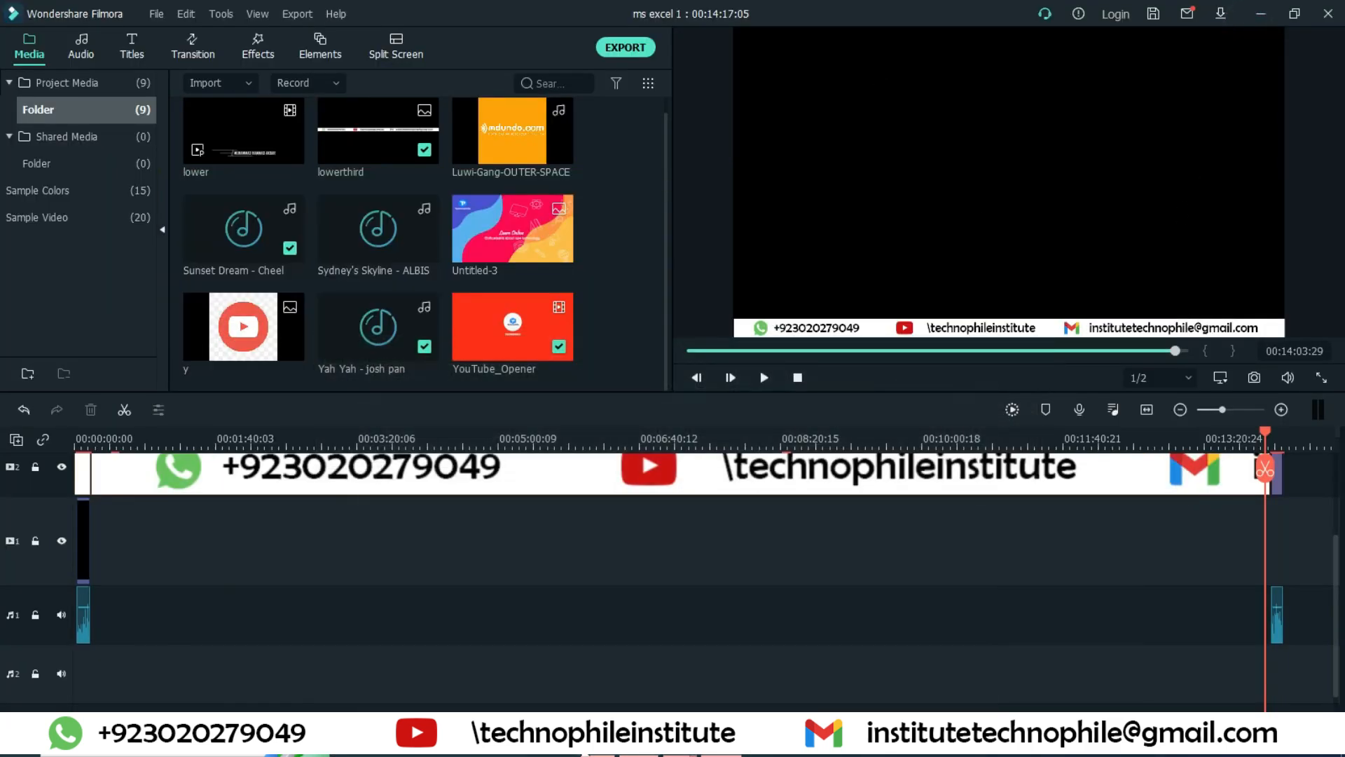
pyautogui.moveTo(680, 744)
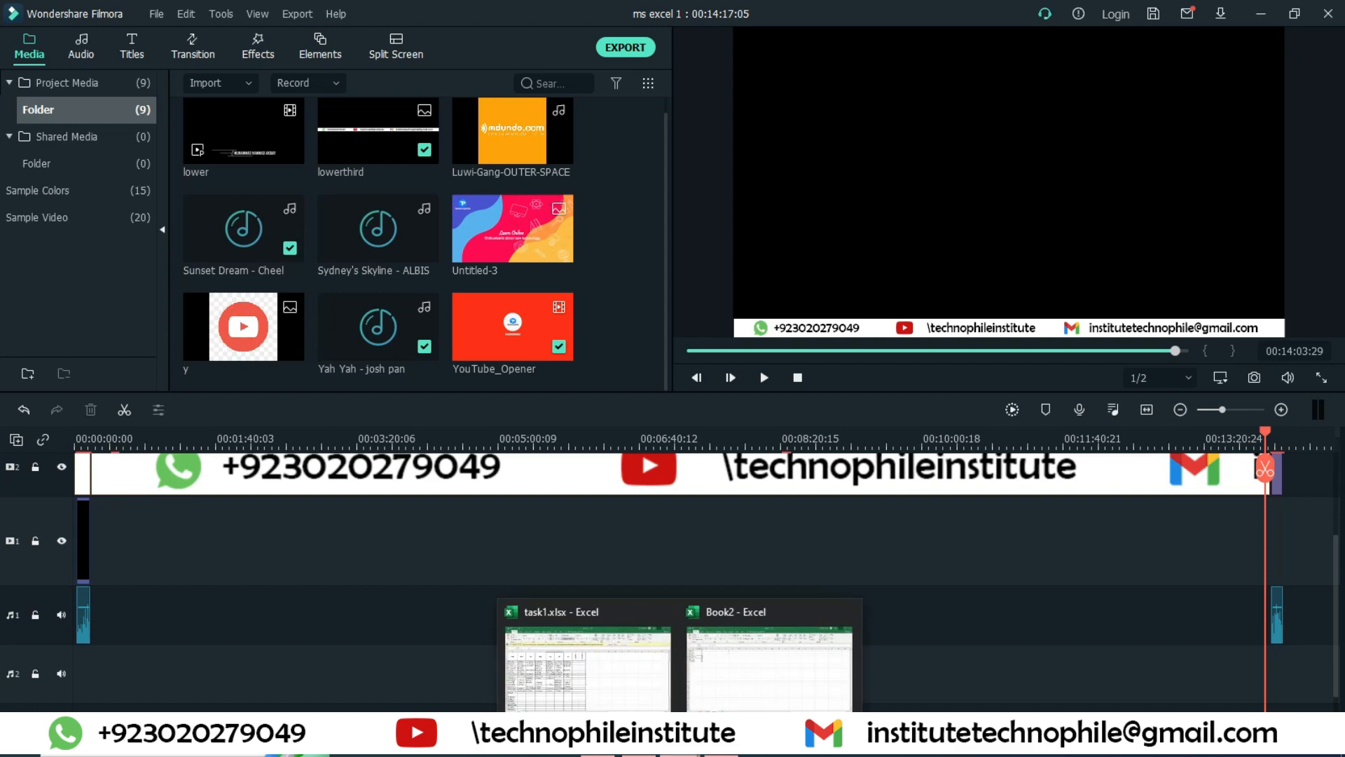
pyautogui.click(597, 661)
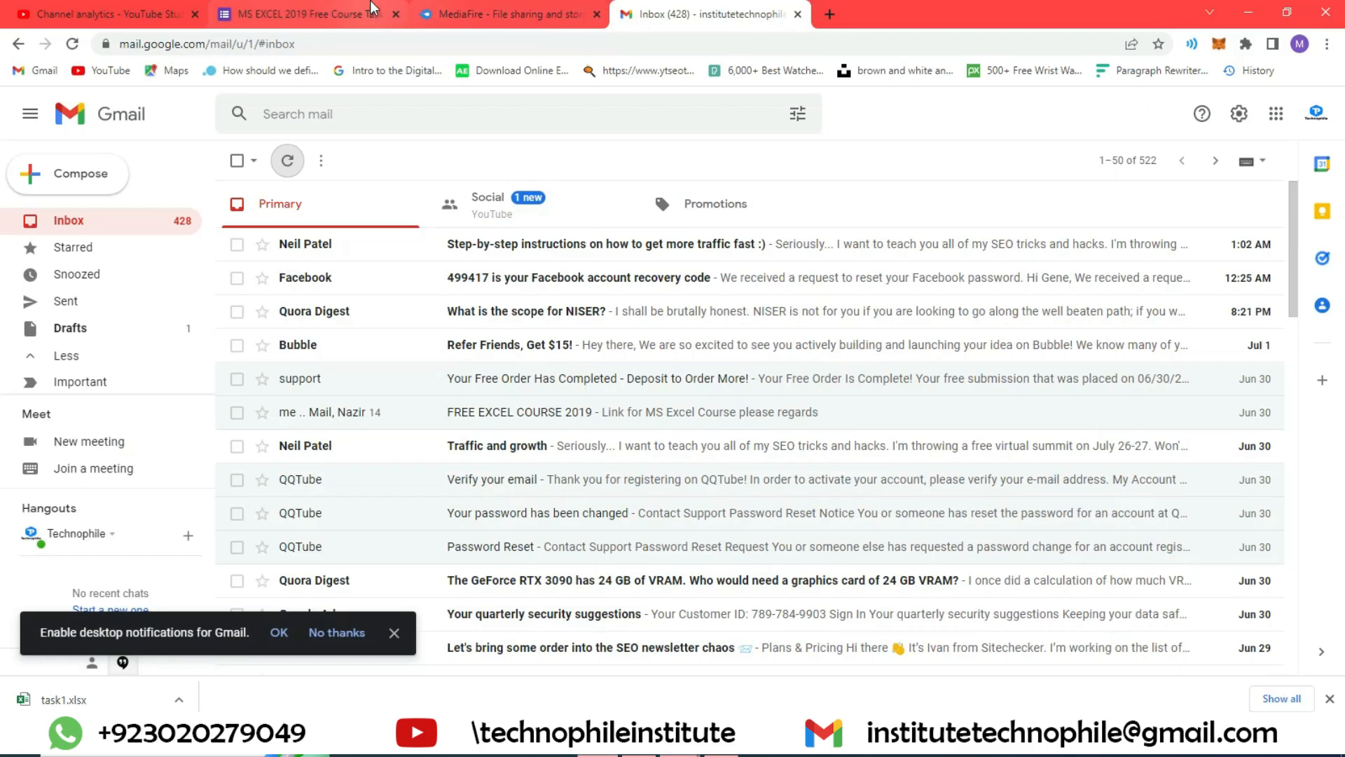
pyautogui.click(309, 14)
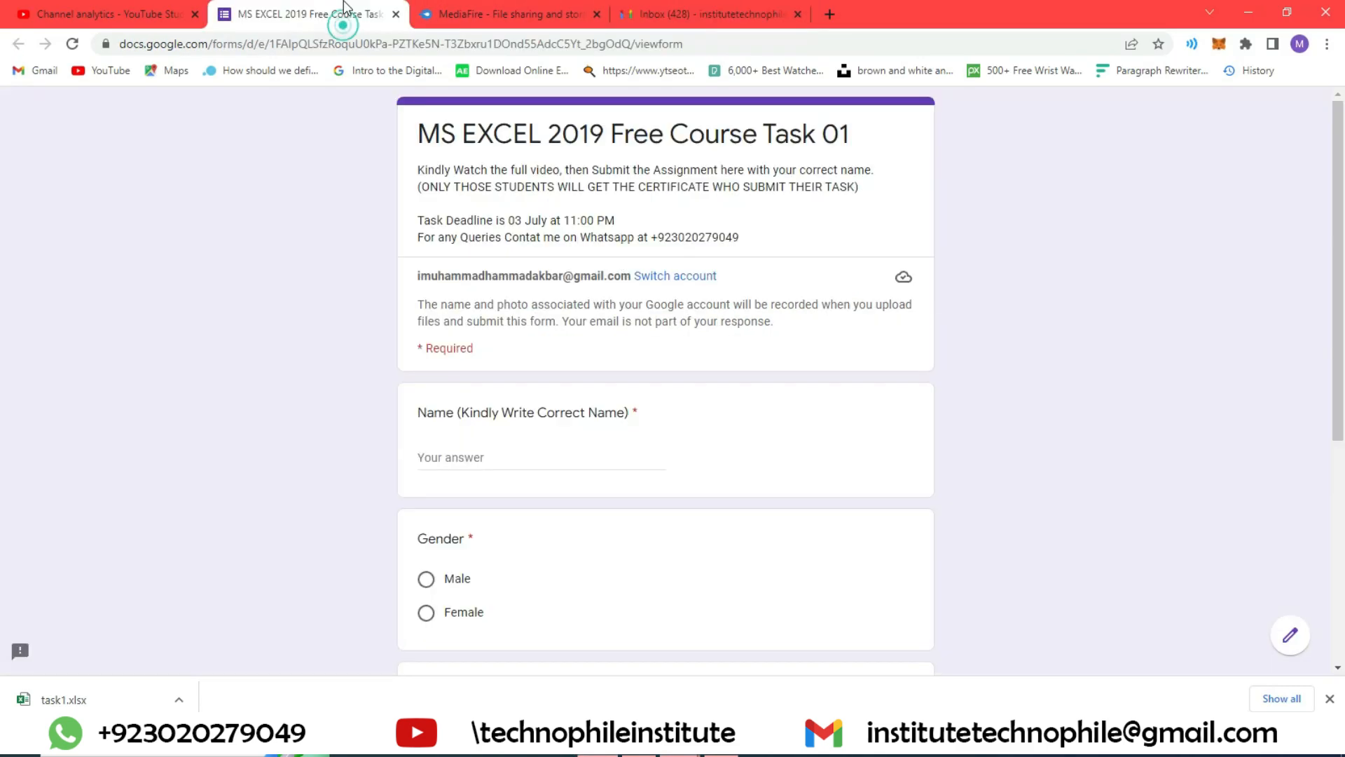
# Step: Review the form's Name, Gender and Mobile Number questions, and open and close the file picker under Upload the Task
pyautogui.click(463, 459)
pyautogui.scroll(-2, 462, 461)
pyautogui.scroll(-3, 438, 435)
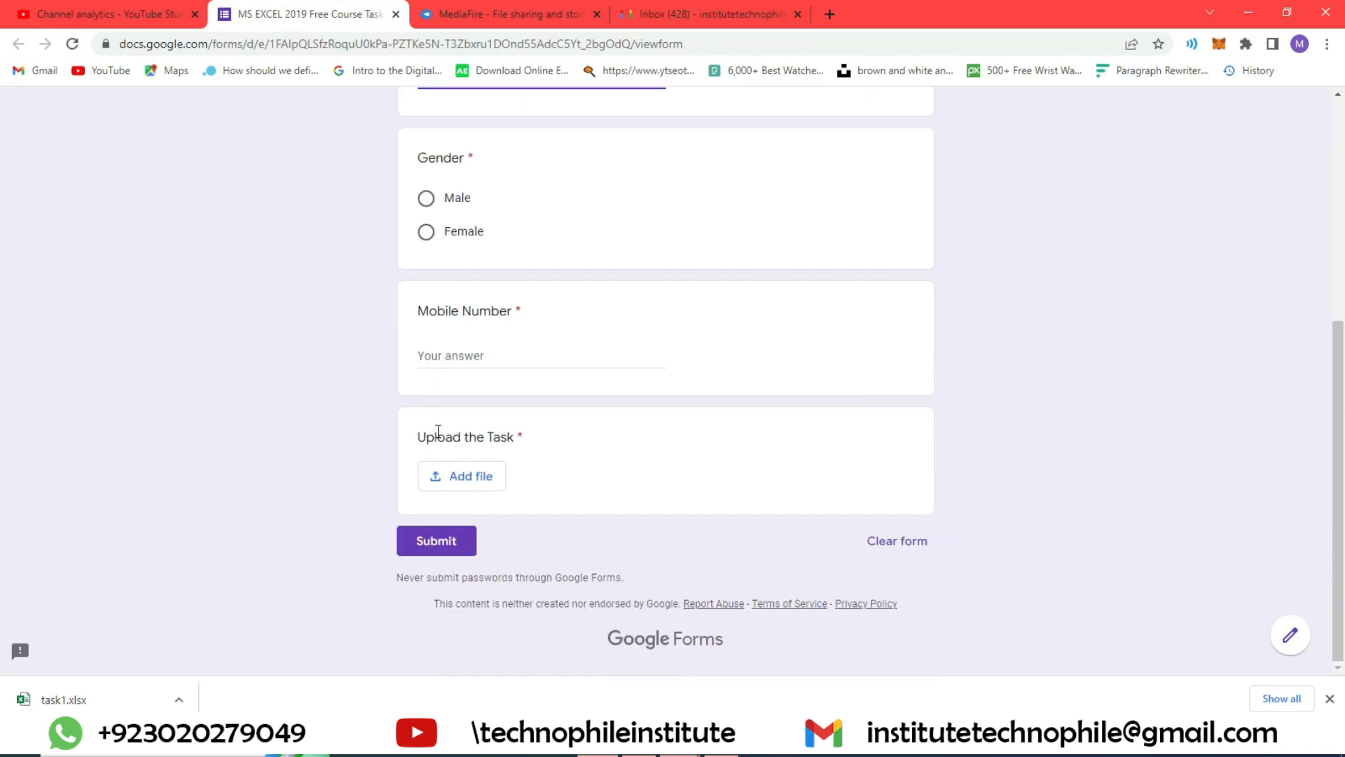
pyautogui.click(479, 345)
pyautogui.click(490, 509)
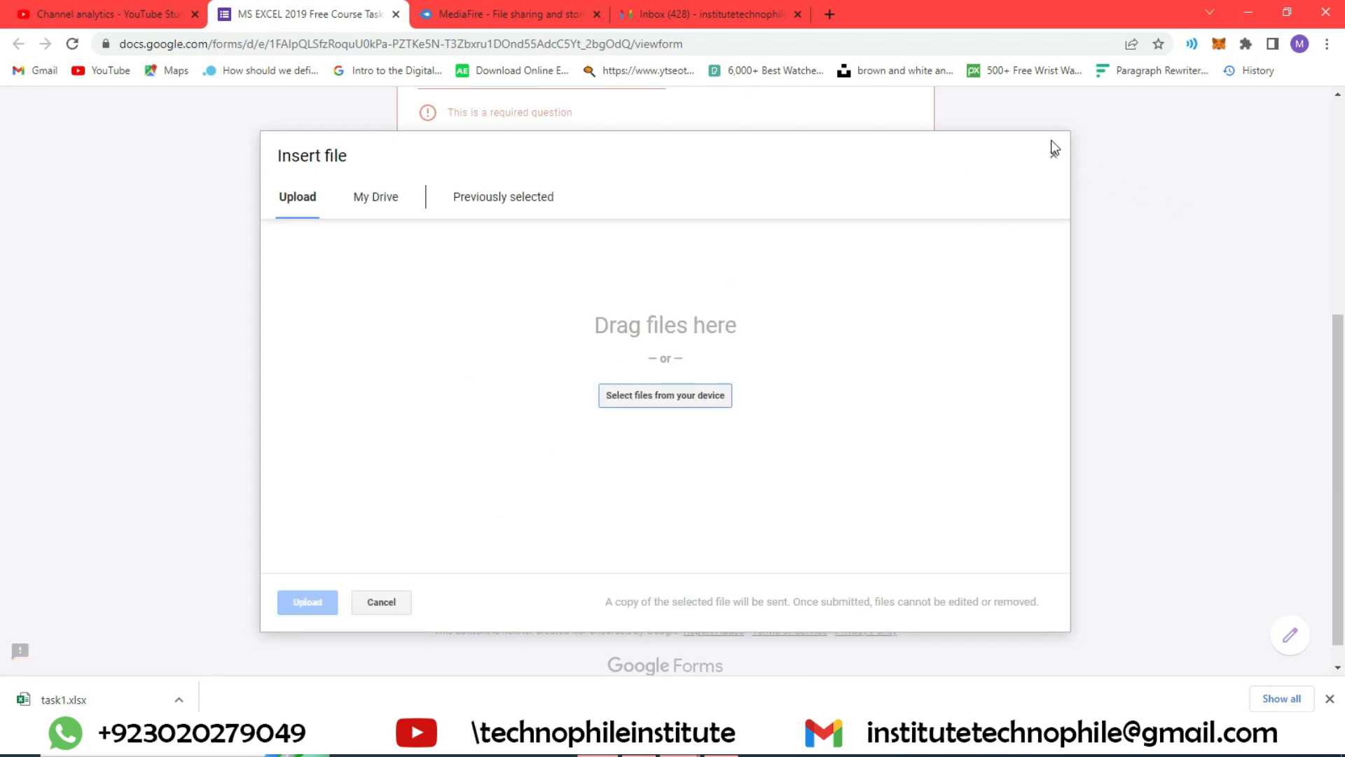
pyautogui.click(1052, 154)
pyautogui.click(433, 571)
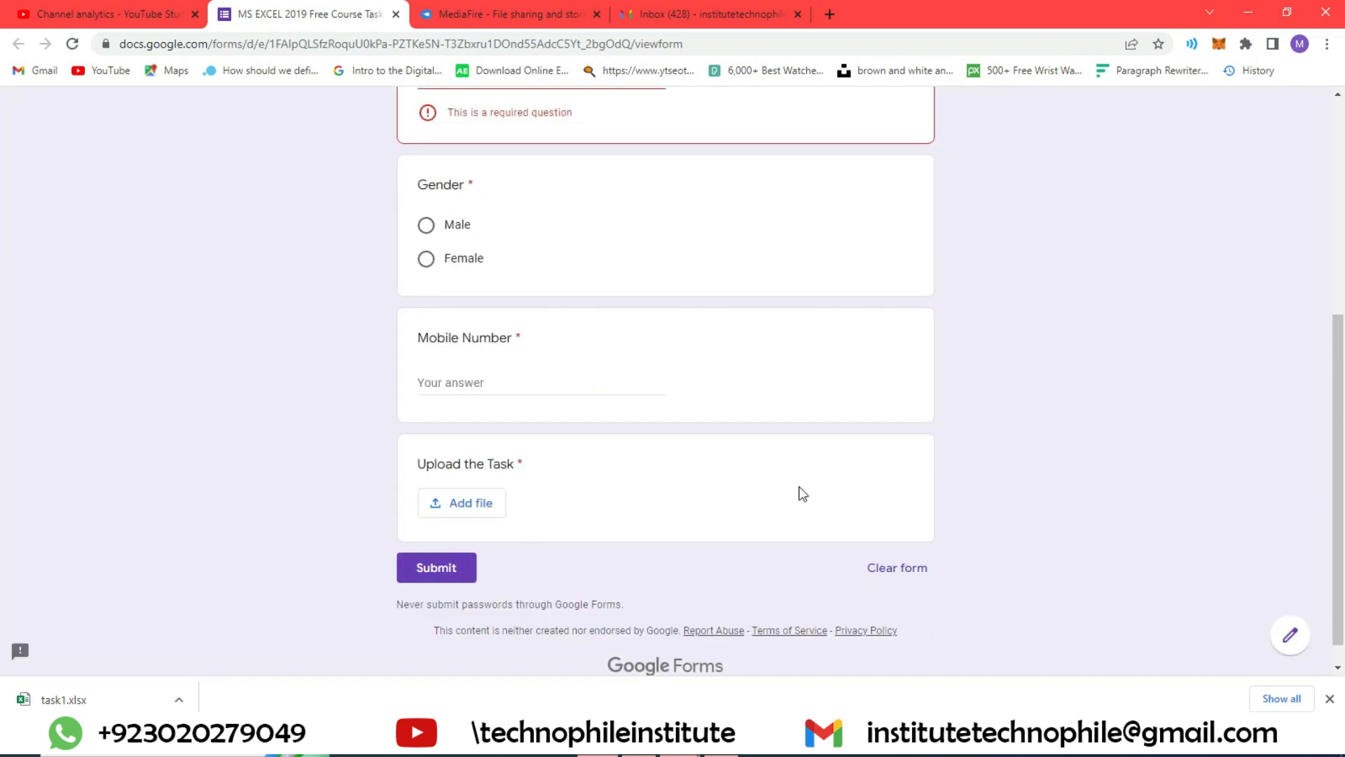